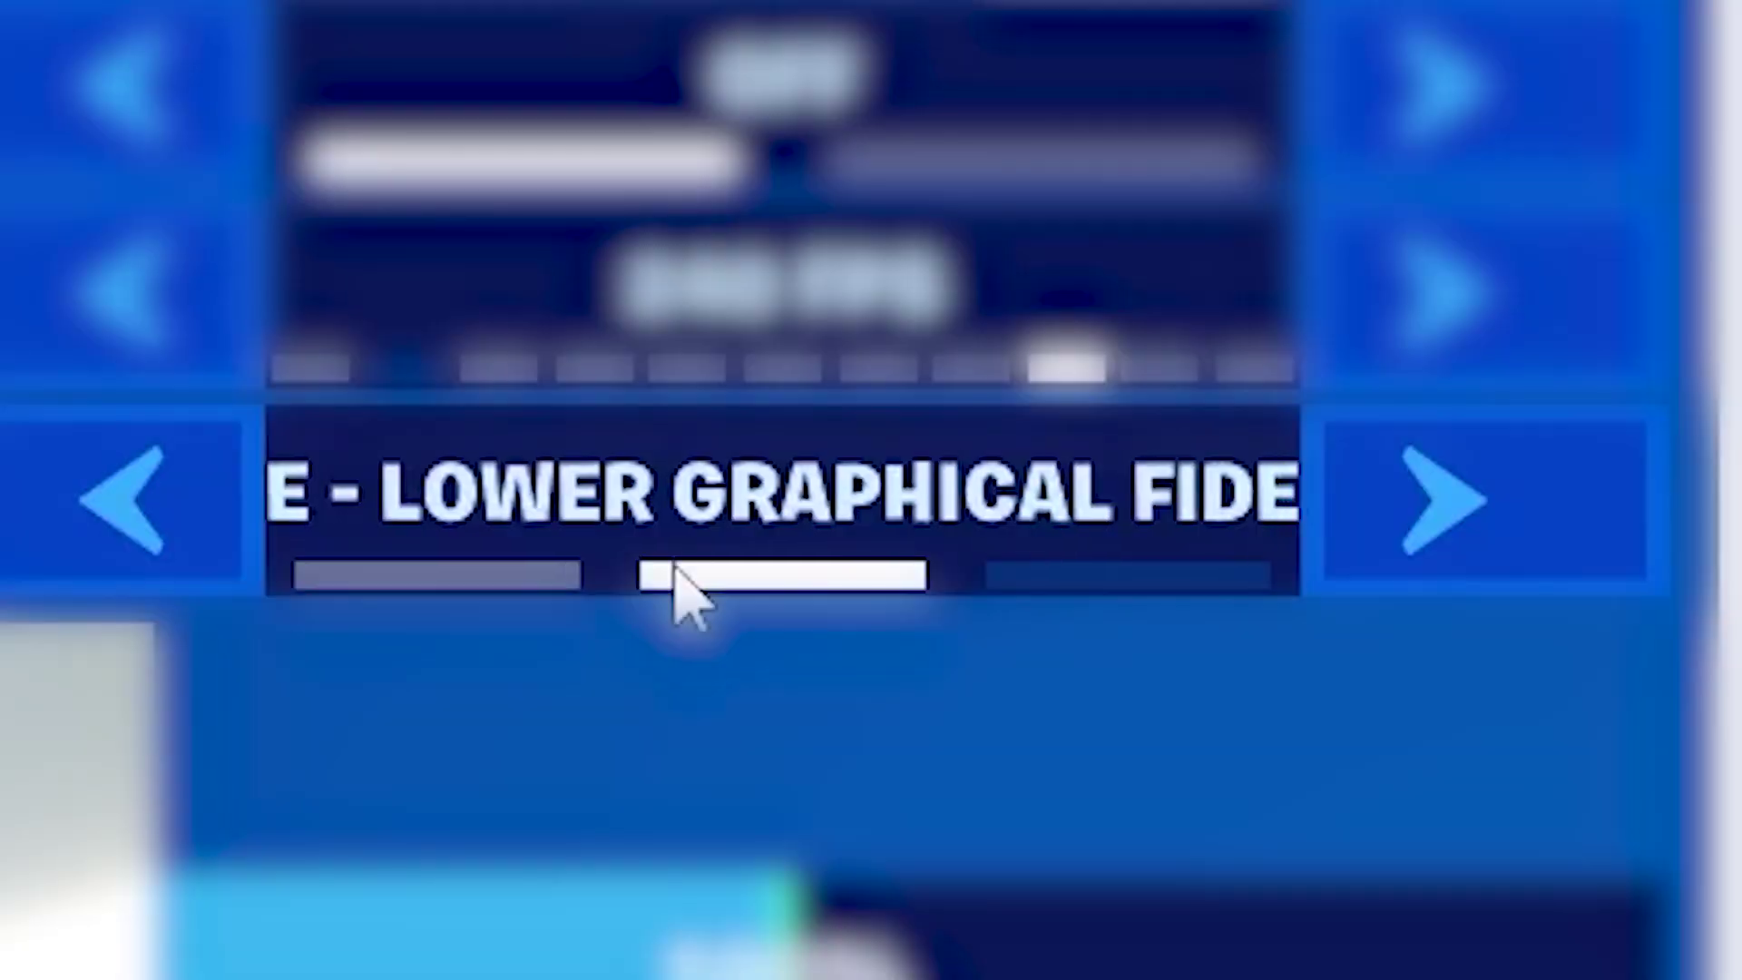
- Switch Fortnite's Rendering Mode to DirectX 12, then start a Windows search for dxdiag
click(1400, 563)
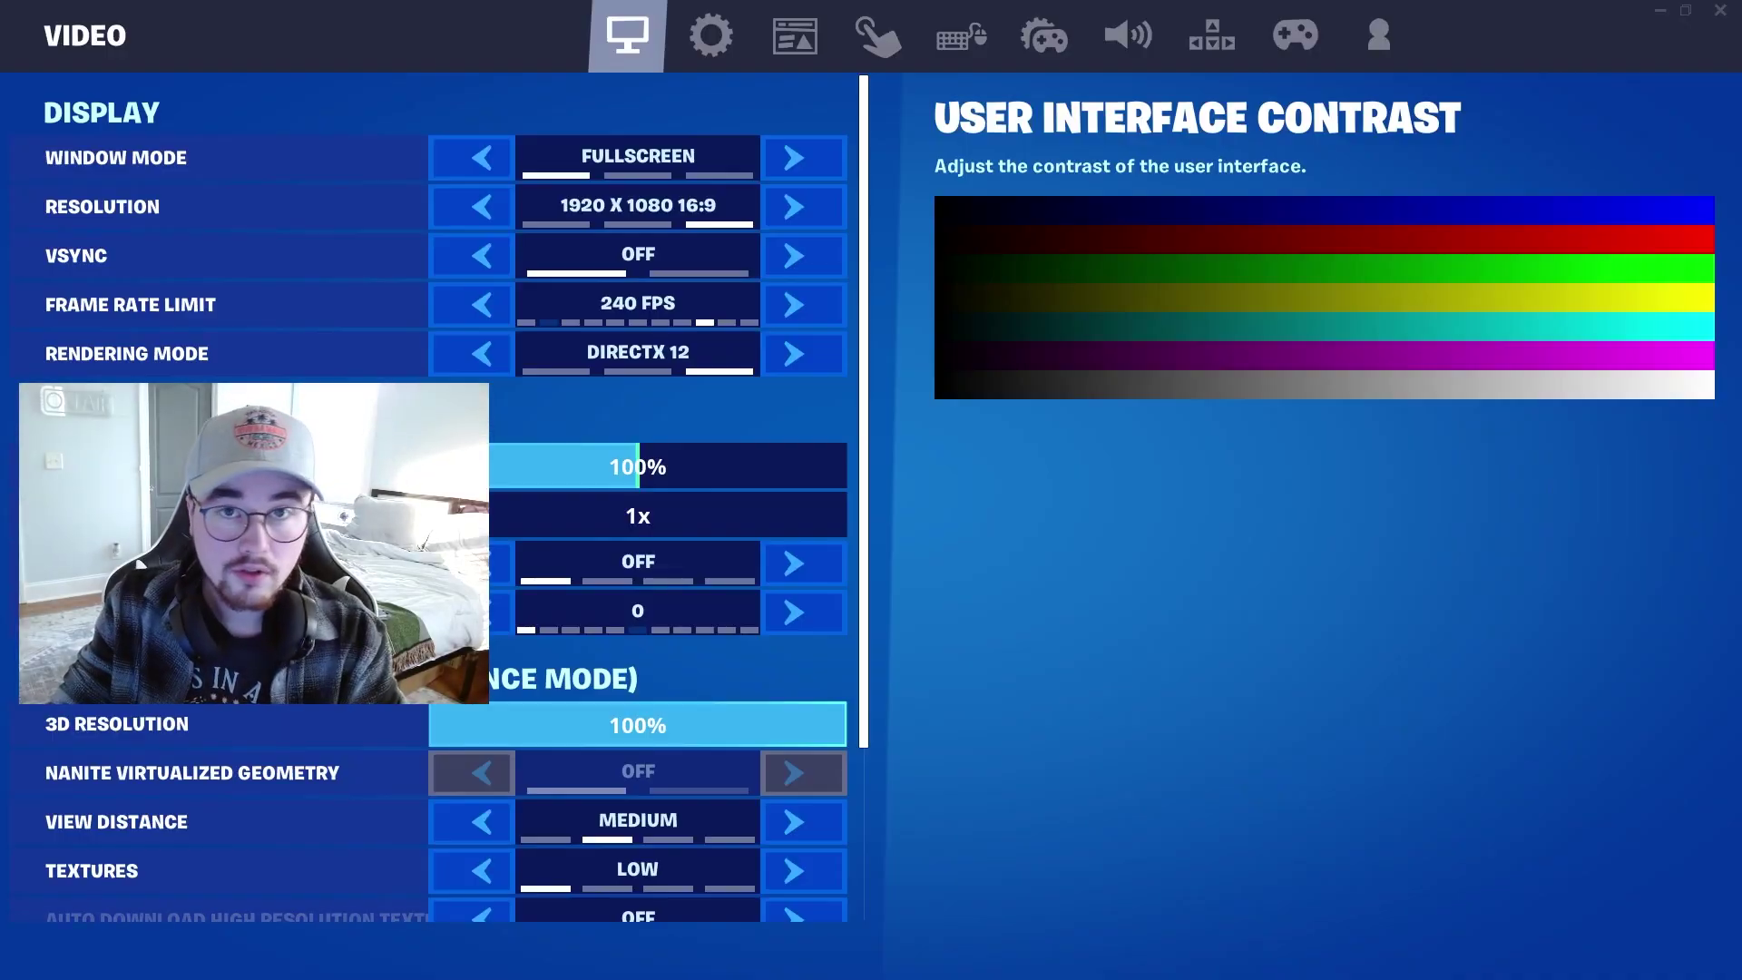
key(super)
text(dxdiag)
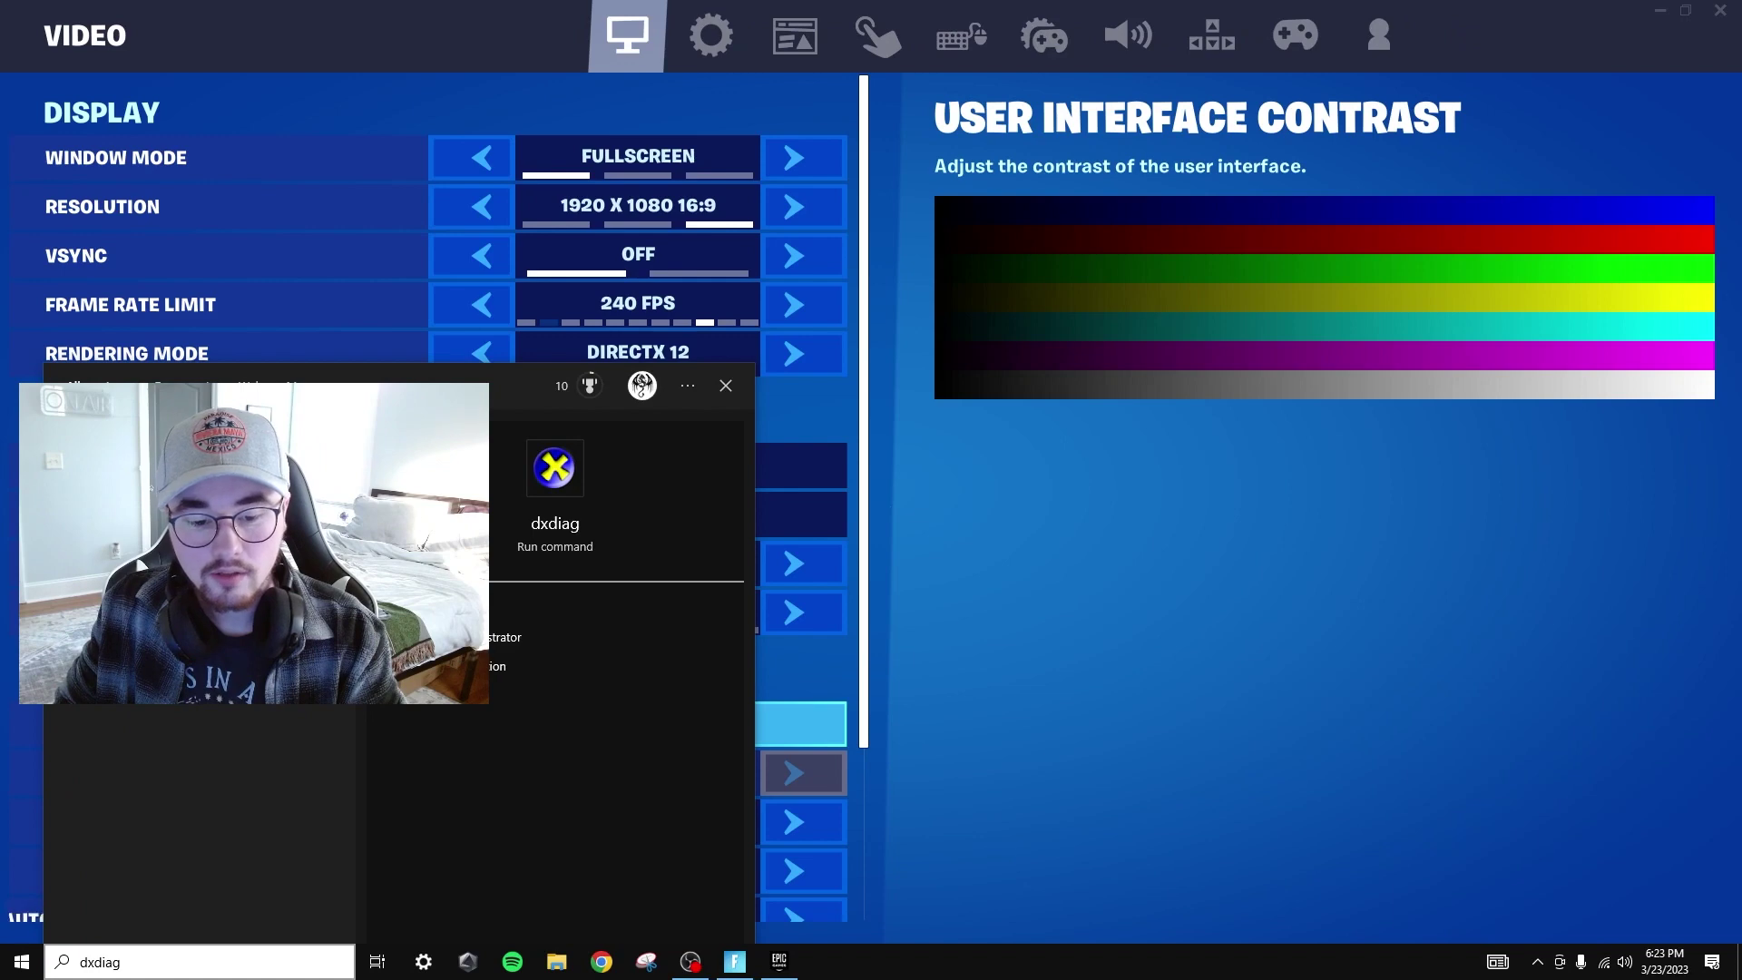
key(Return)
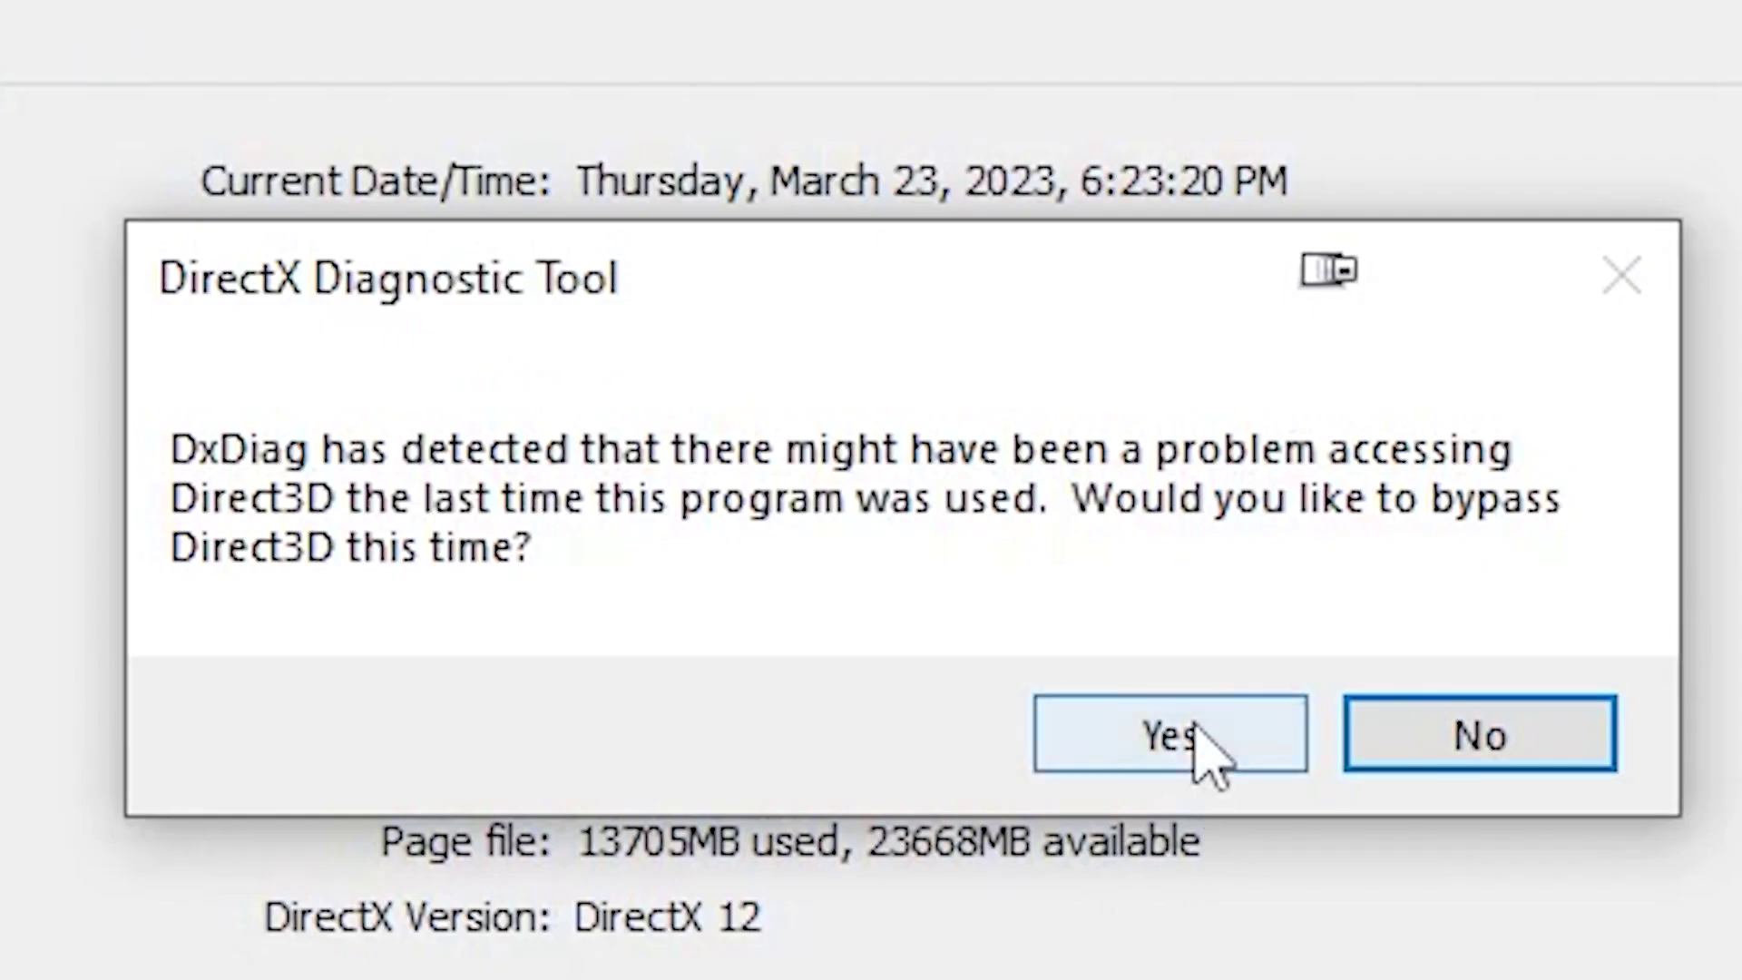
click(945, 550)
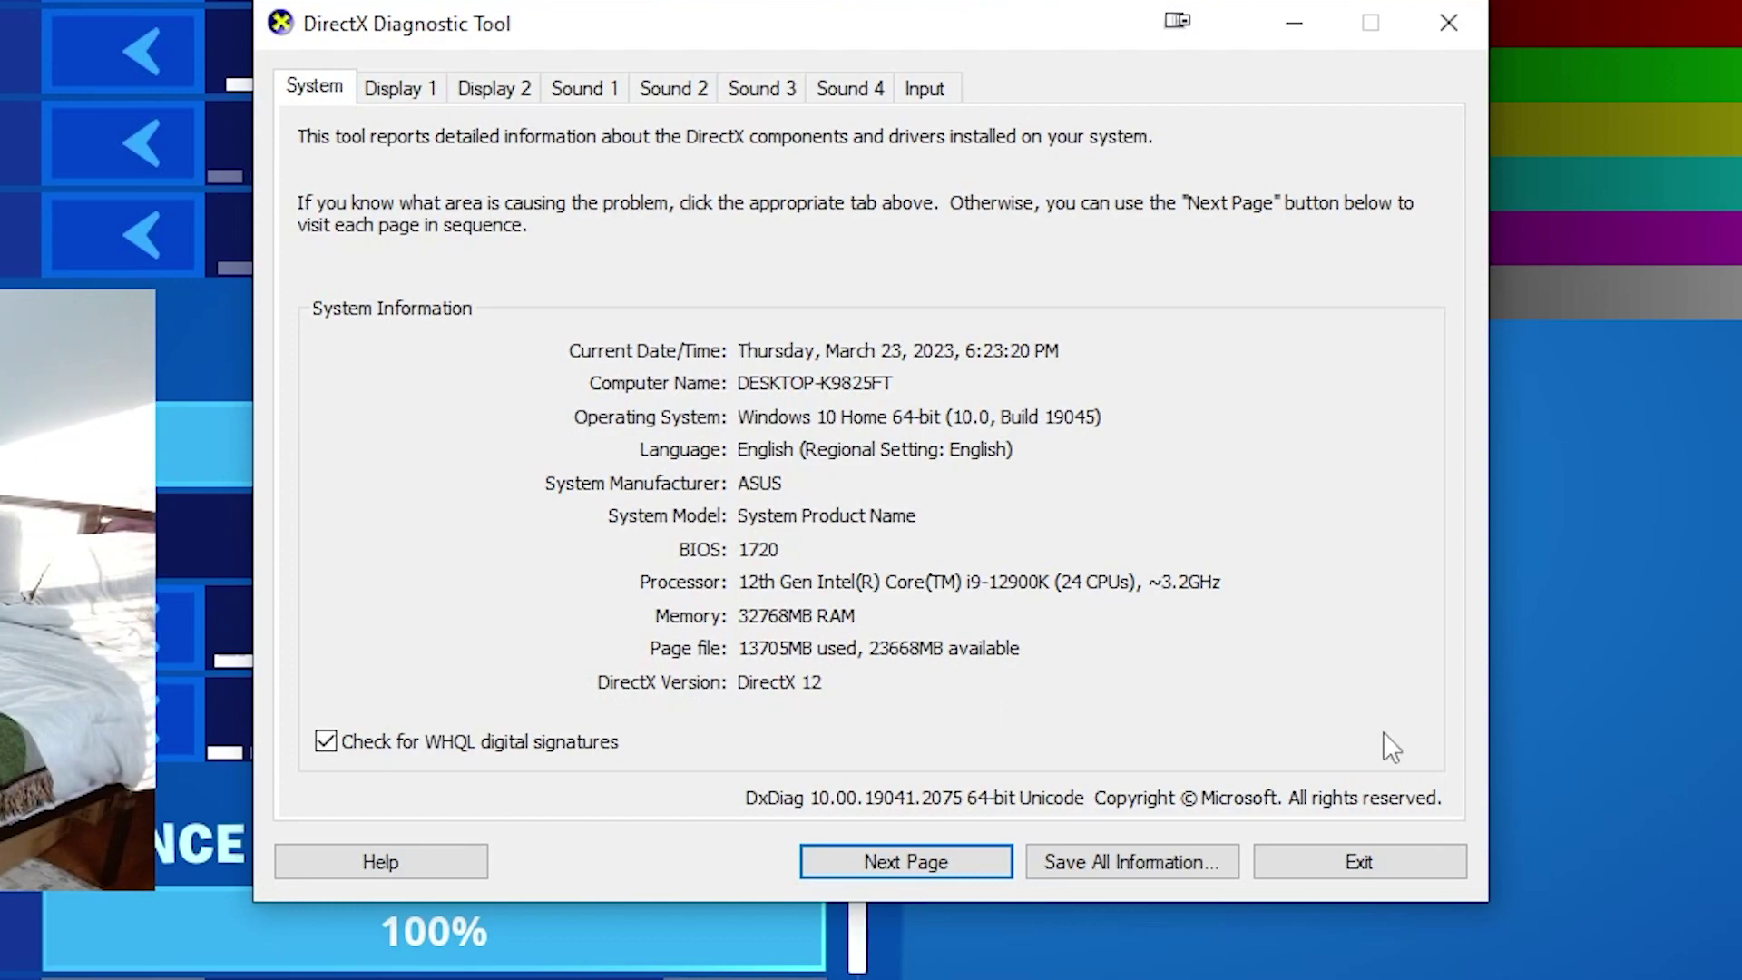
click(1432, 25)
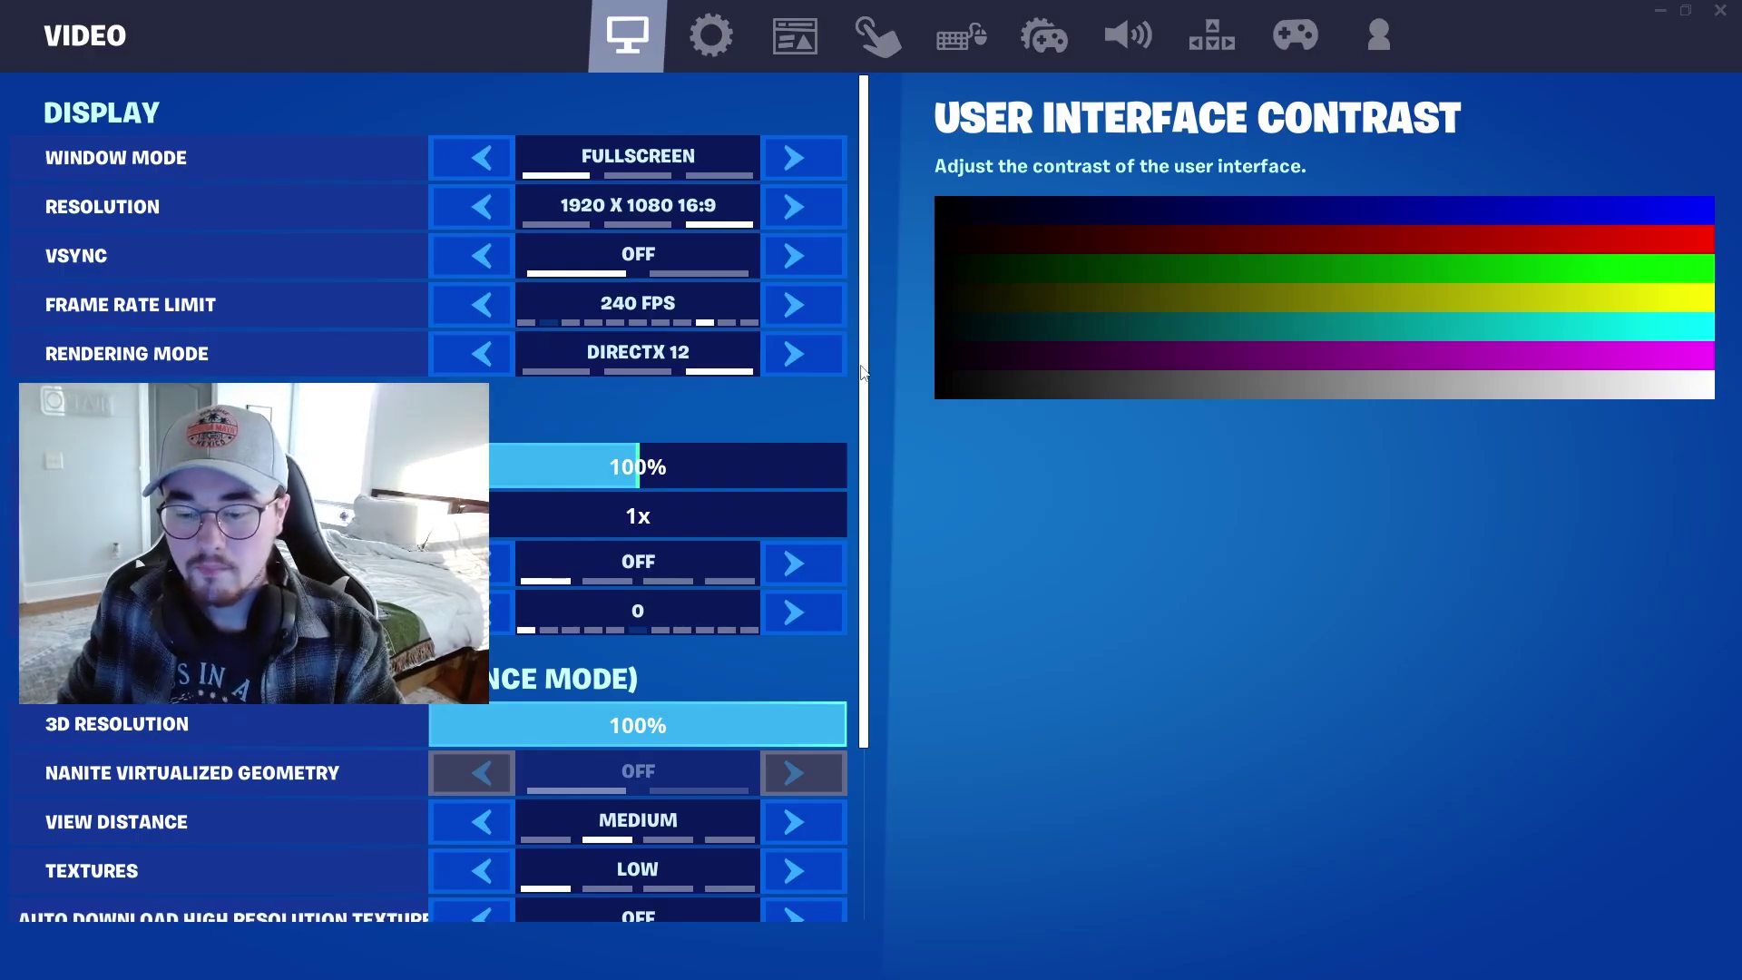
- Apply the DirectX 12 rendering change and restart Fortnite
drag(863, 358, 876, 617)
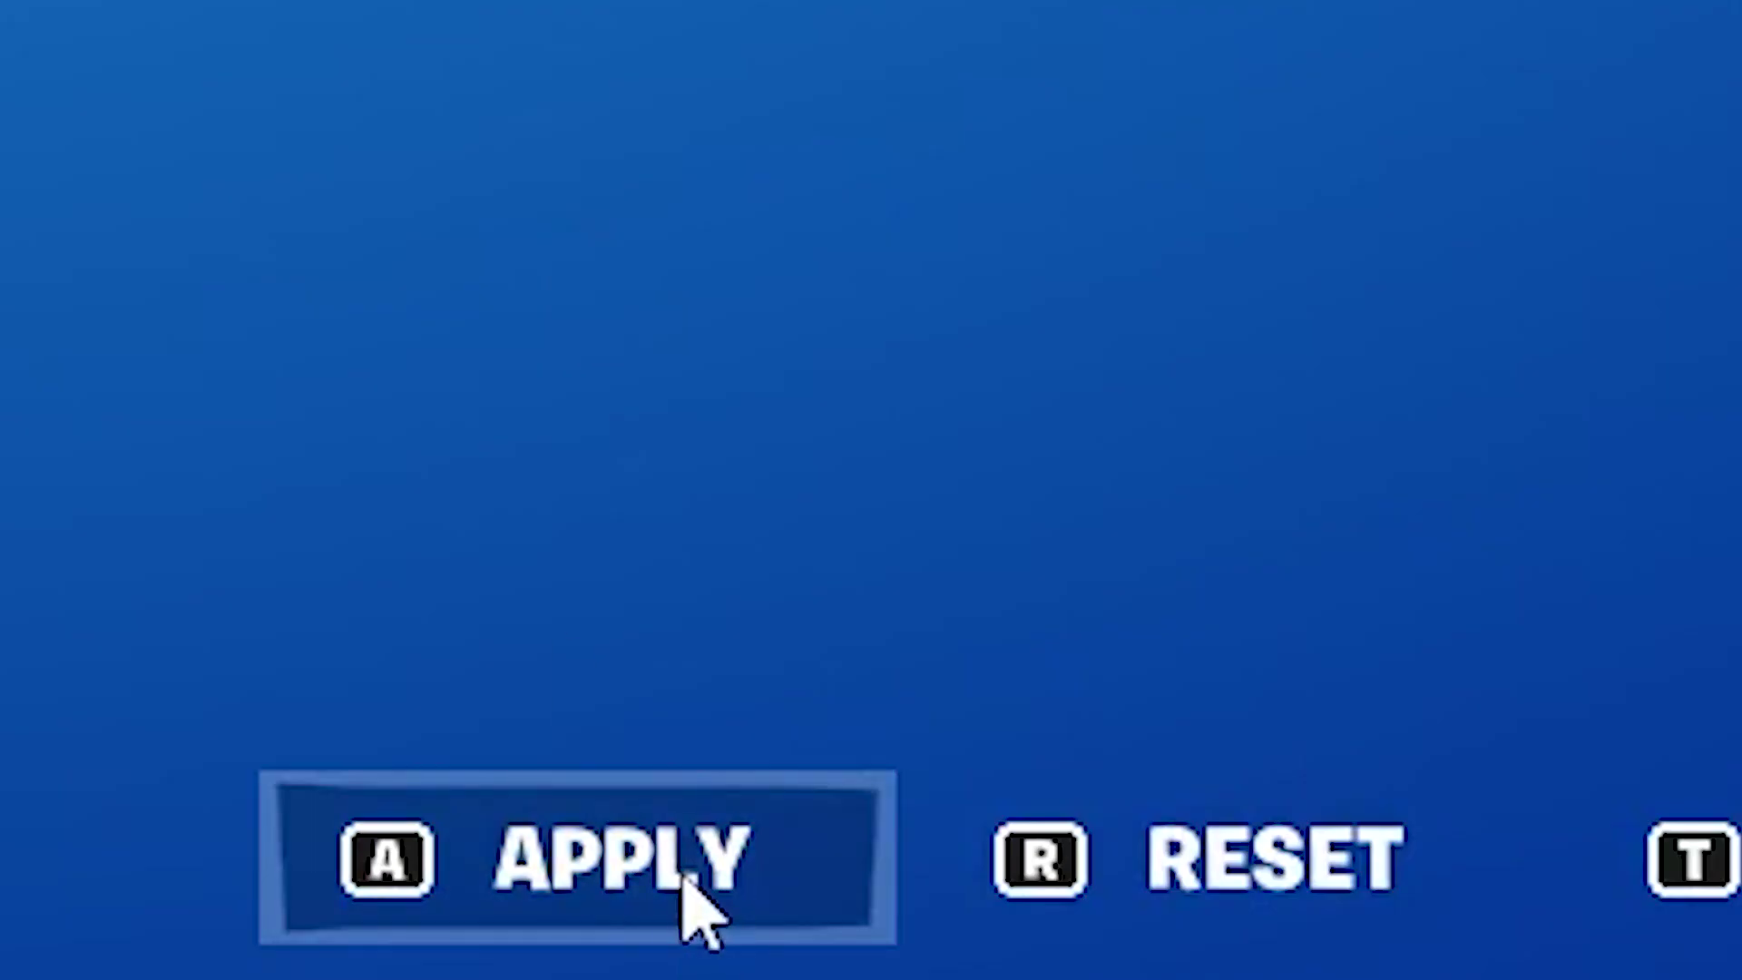
click(1161, 954)
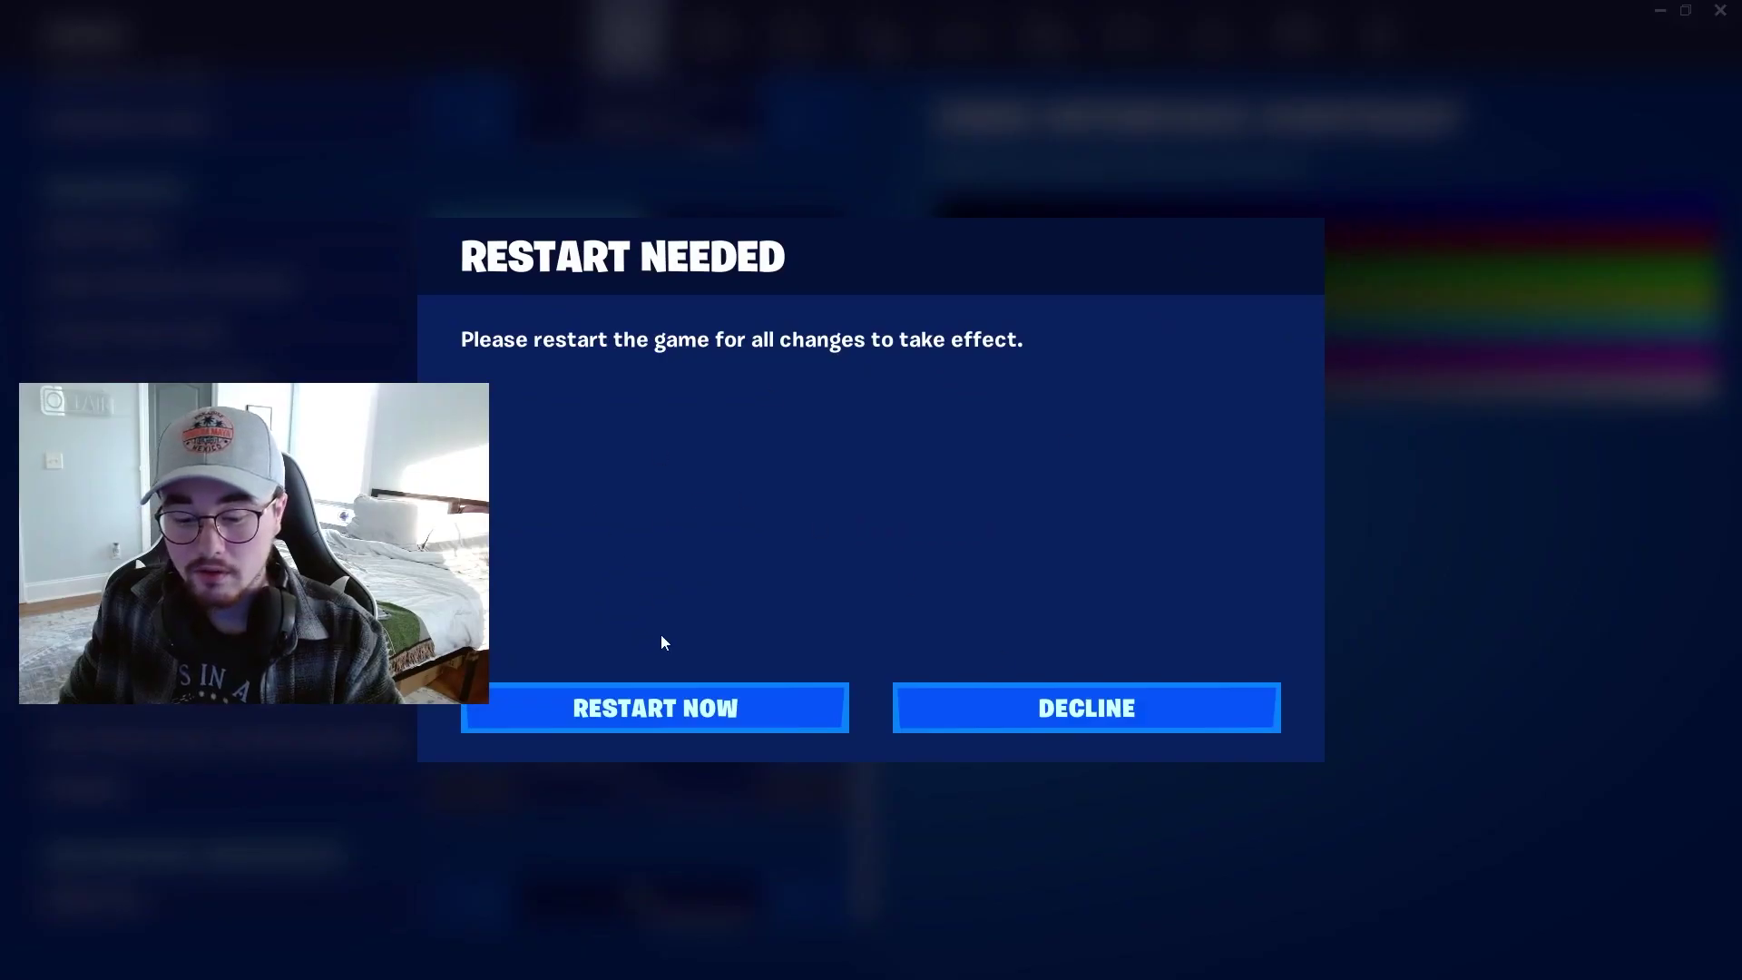
click(690, 710)
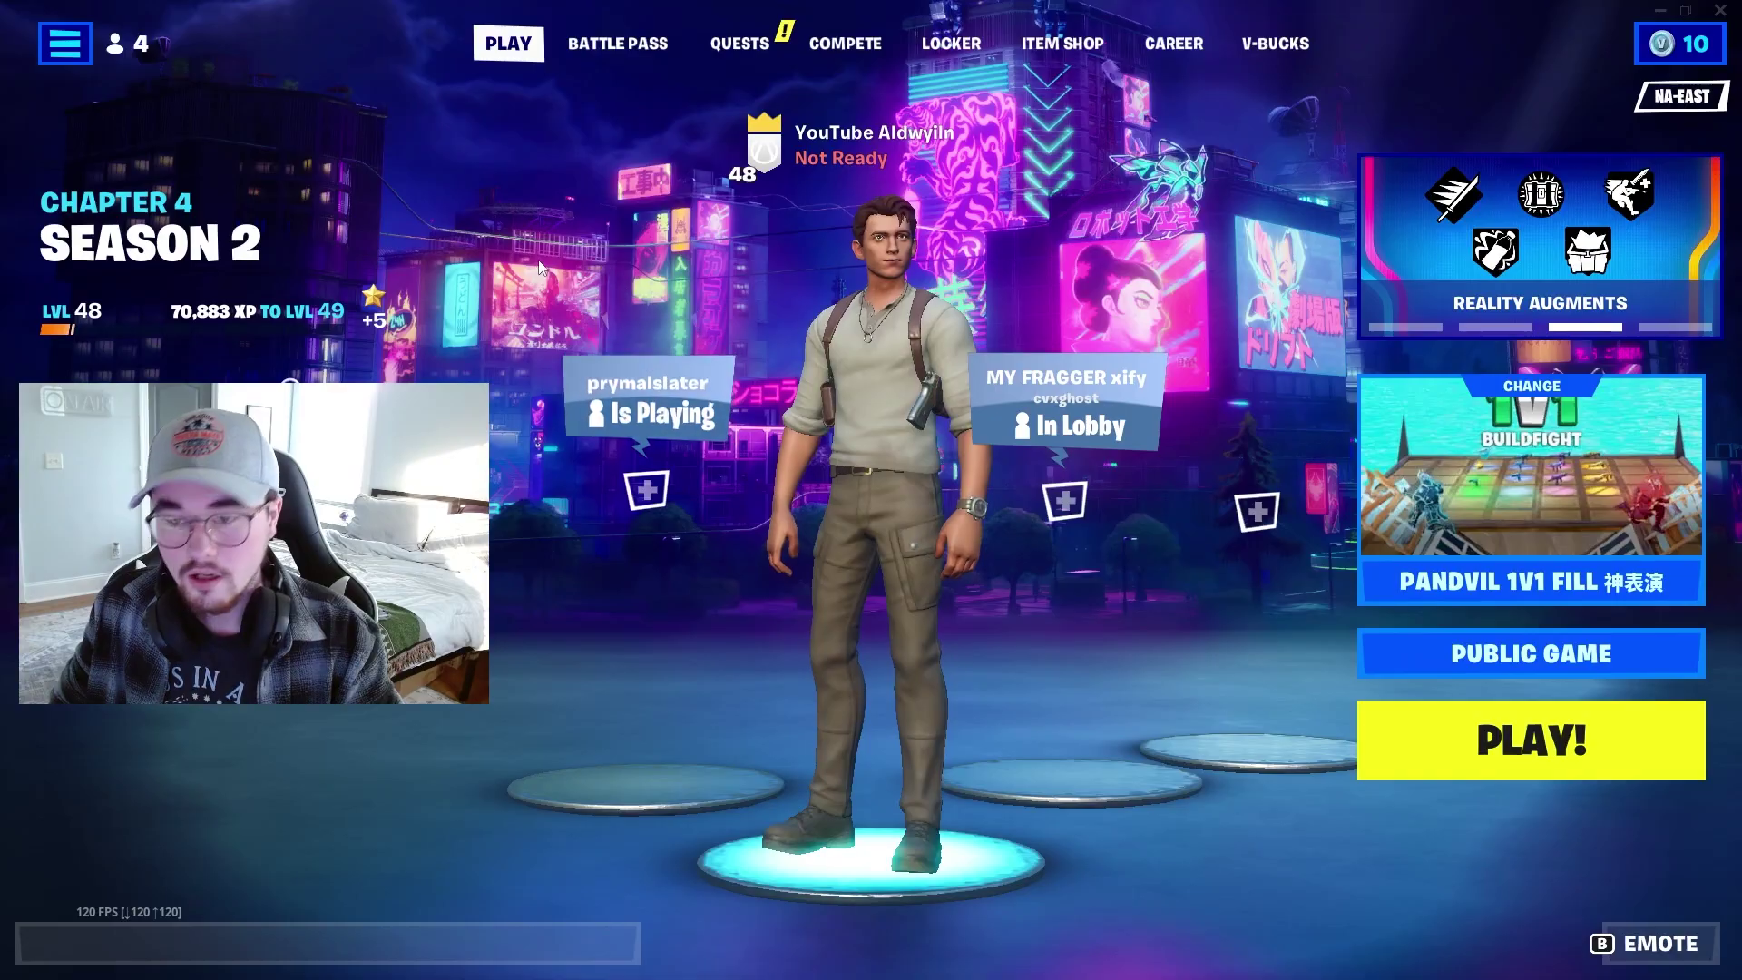
- Reopen Fortnite's video settings from the lobby menu
click(65, 43)
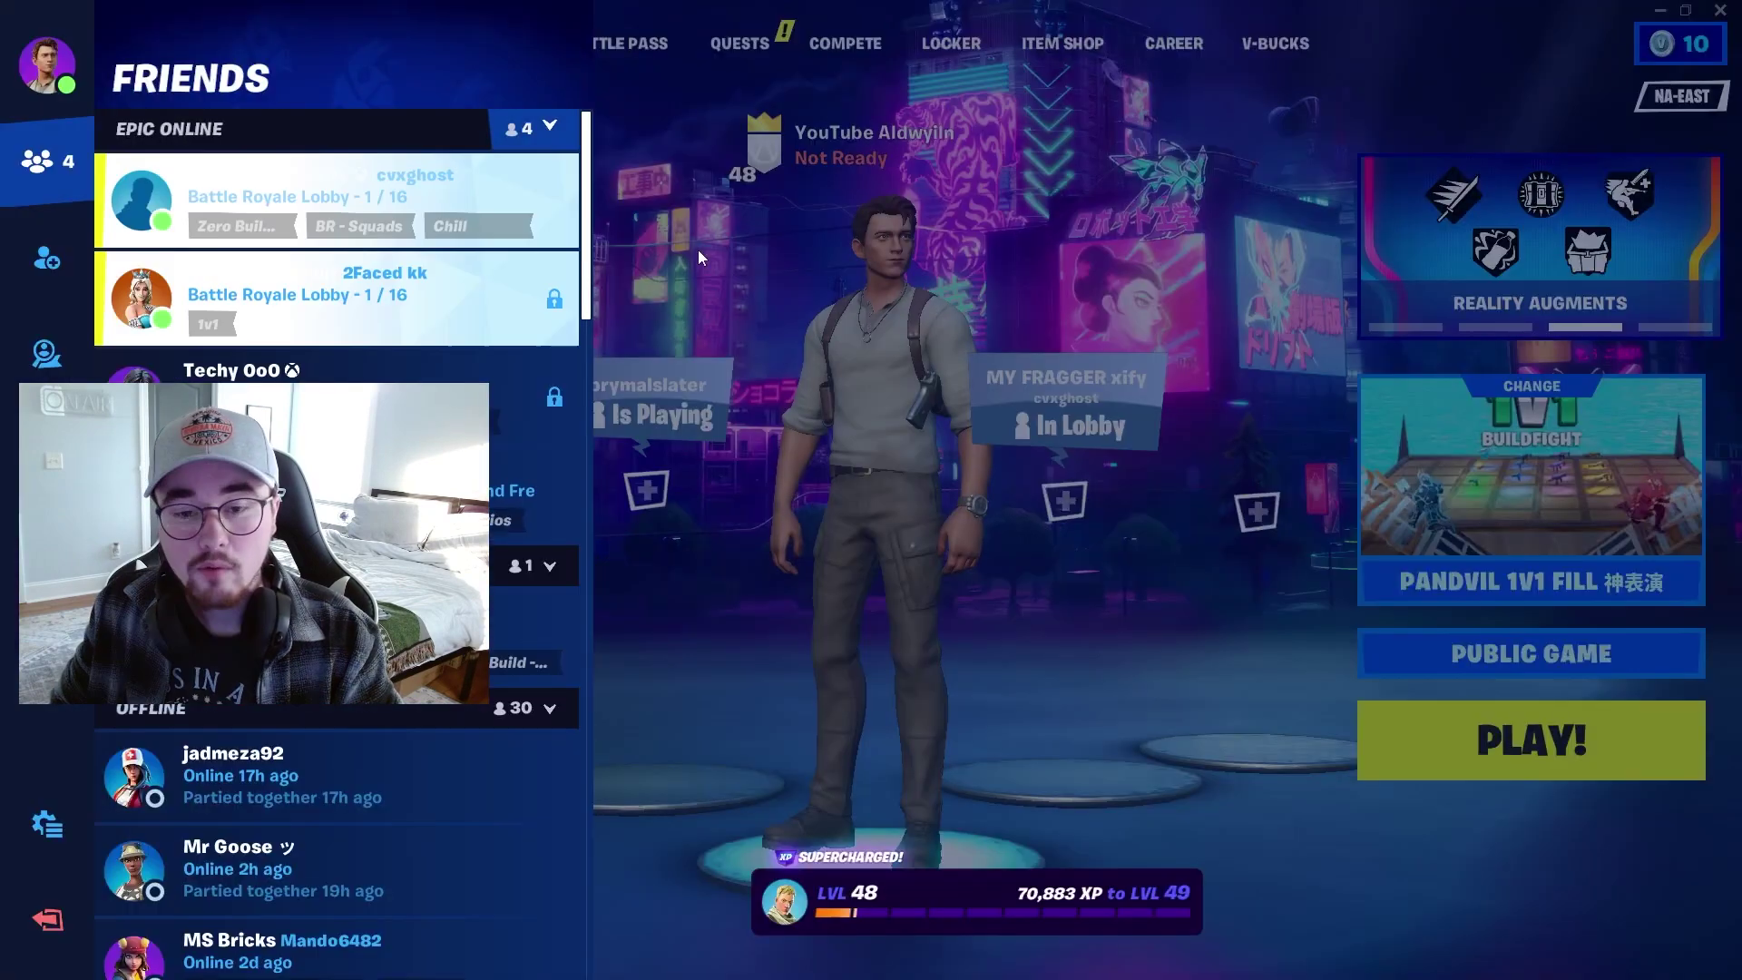
click(47, 824)
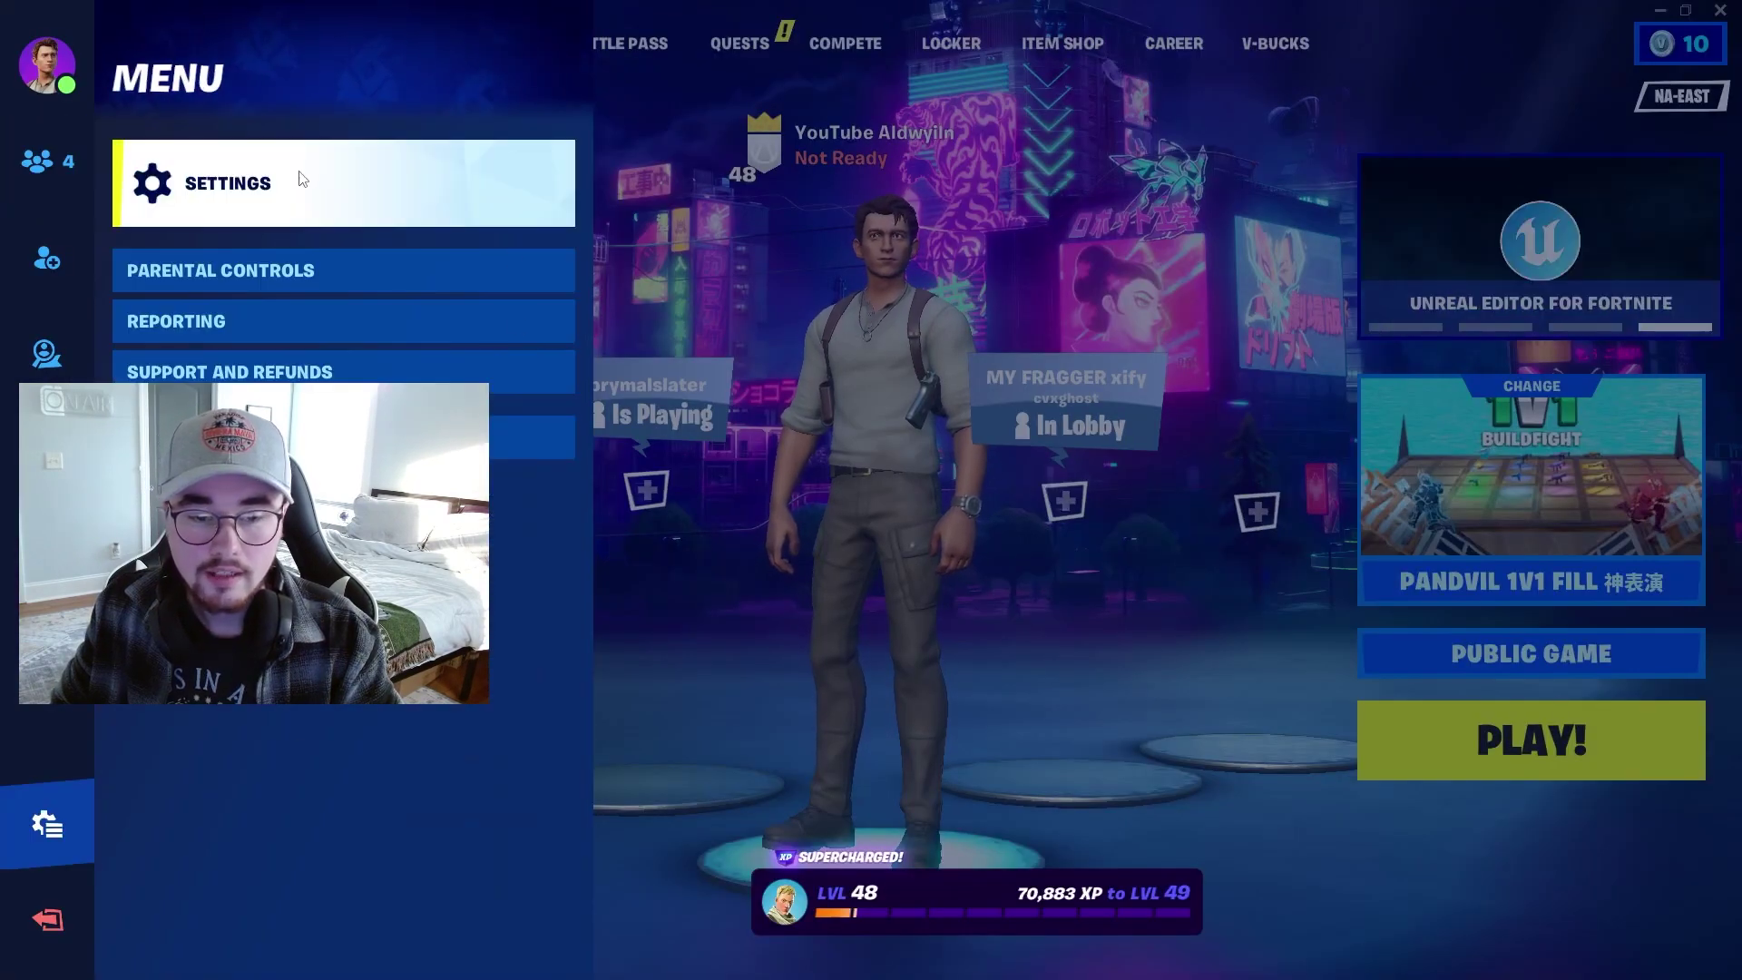
click(363, 184)
drag(868, 190, 880, 449)
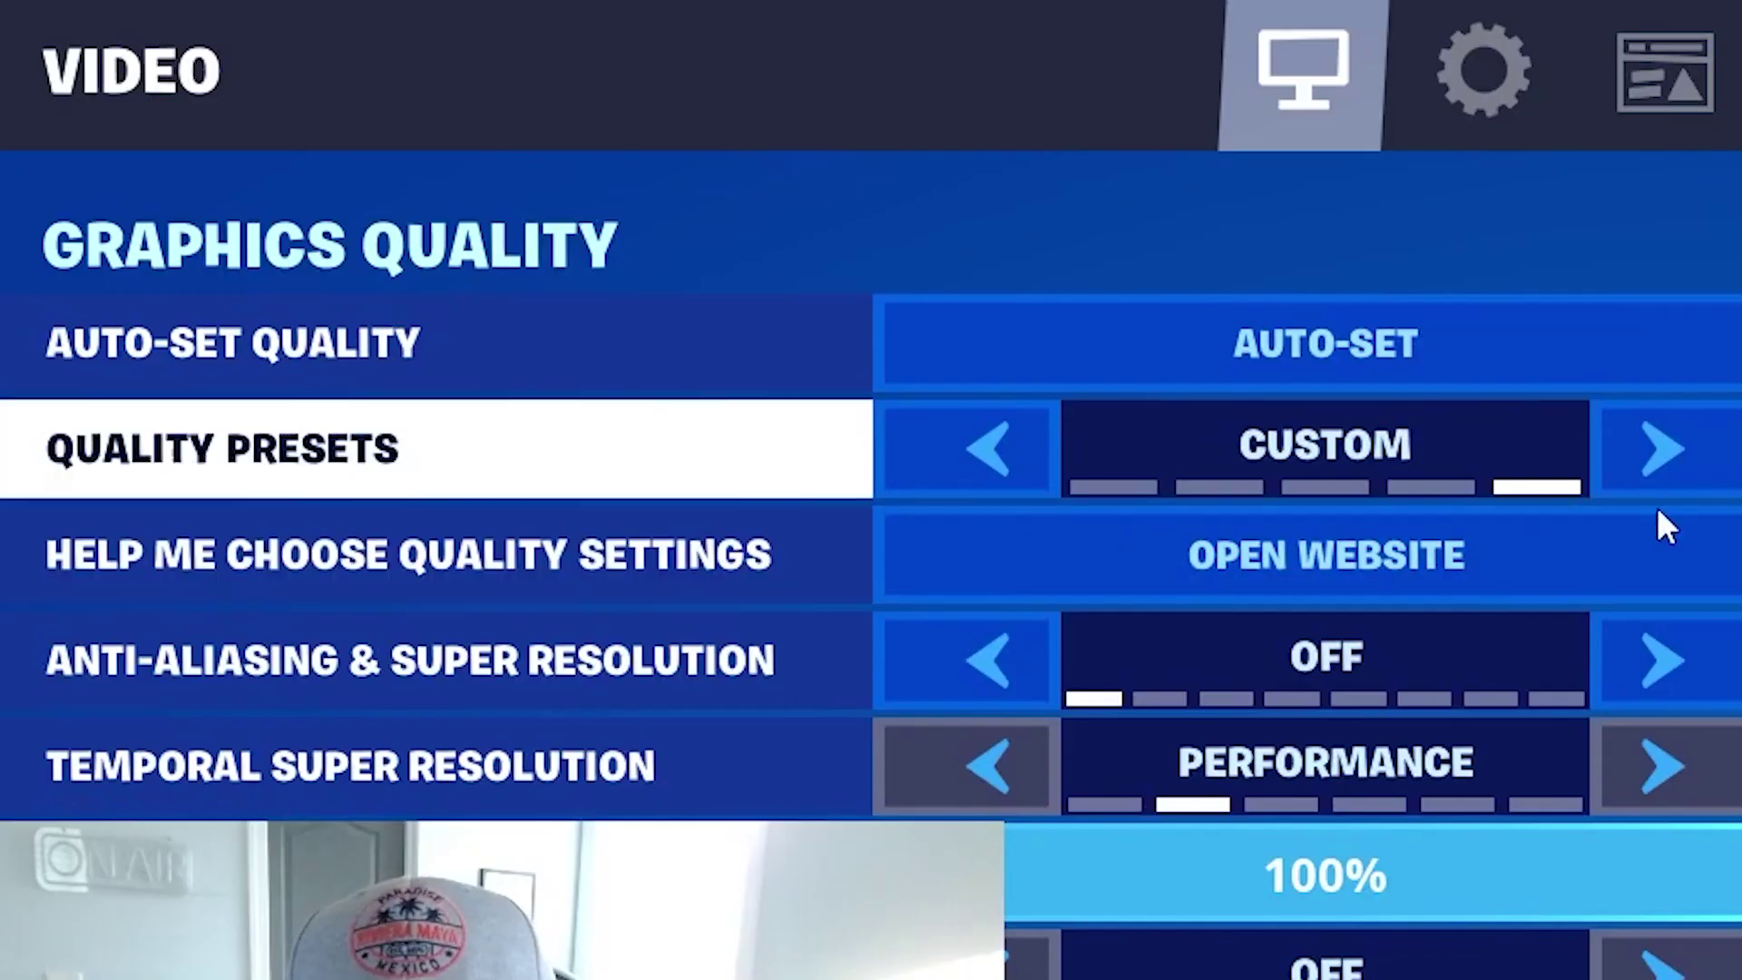
- Apply the Low quality preset with 3D Resolution at 100% and View Distance Medium
click(793, 216)
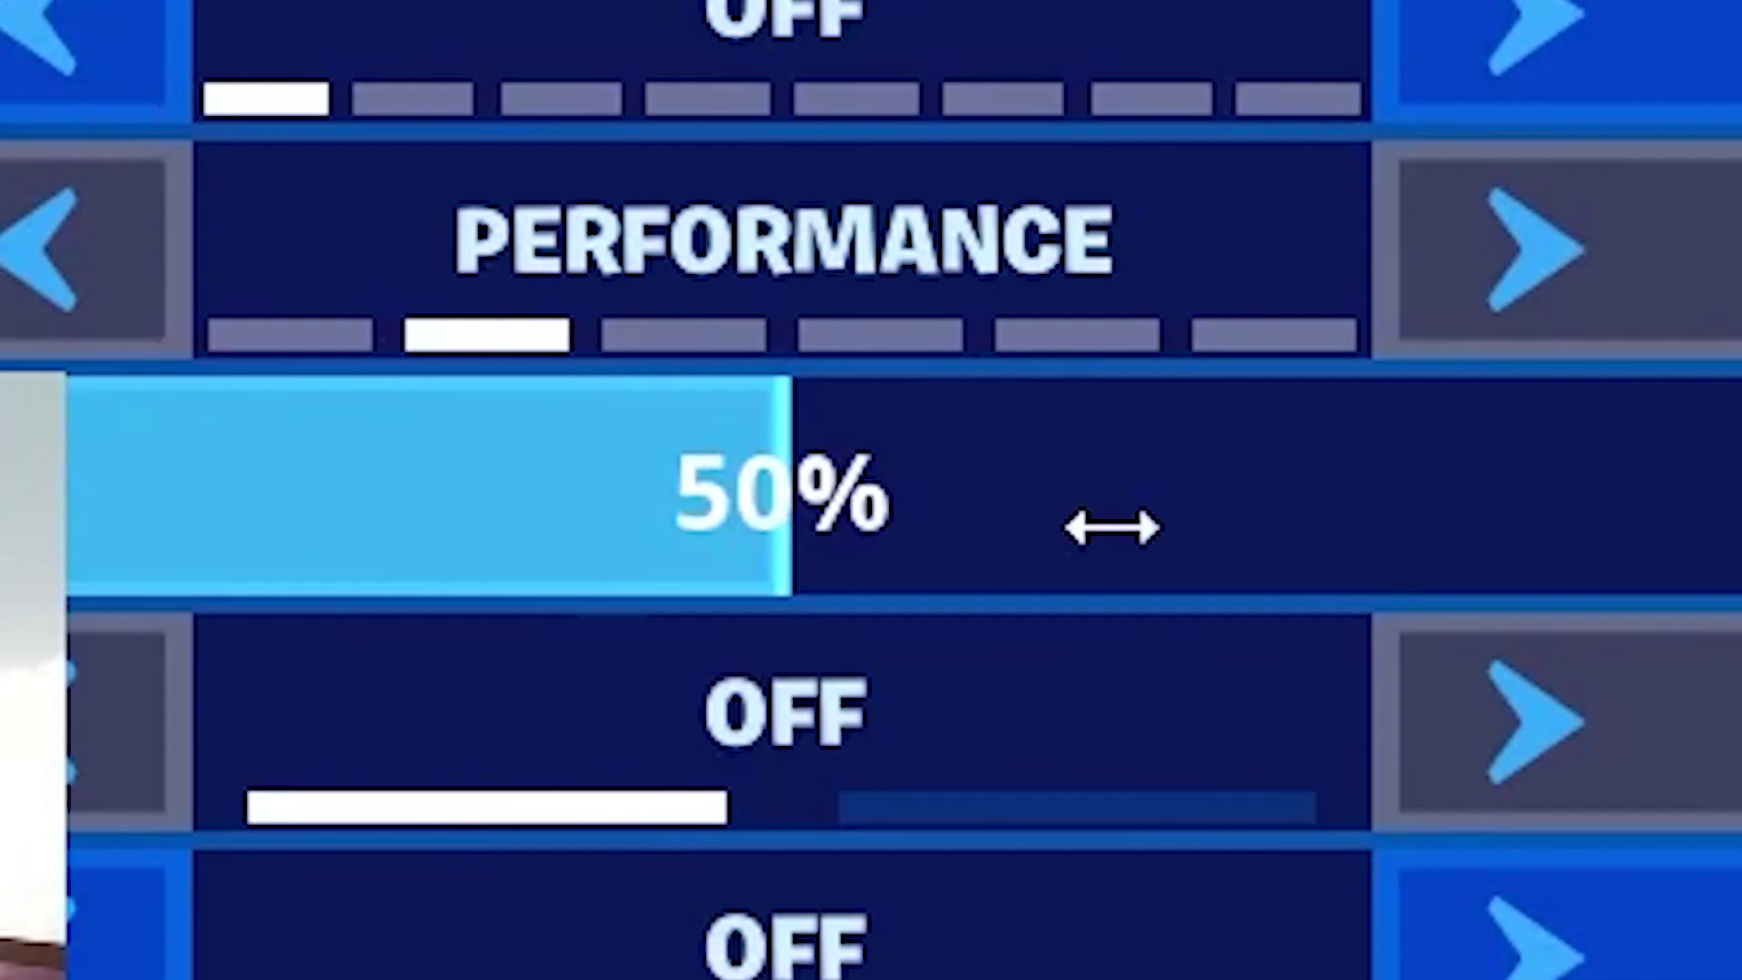
drag(1467, 888, 1741, 876)
drag(869, 408, 862, 534)
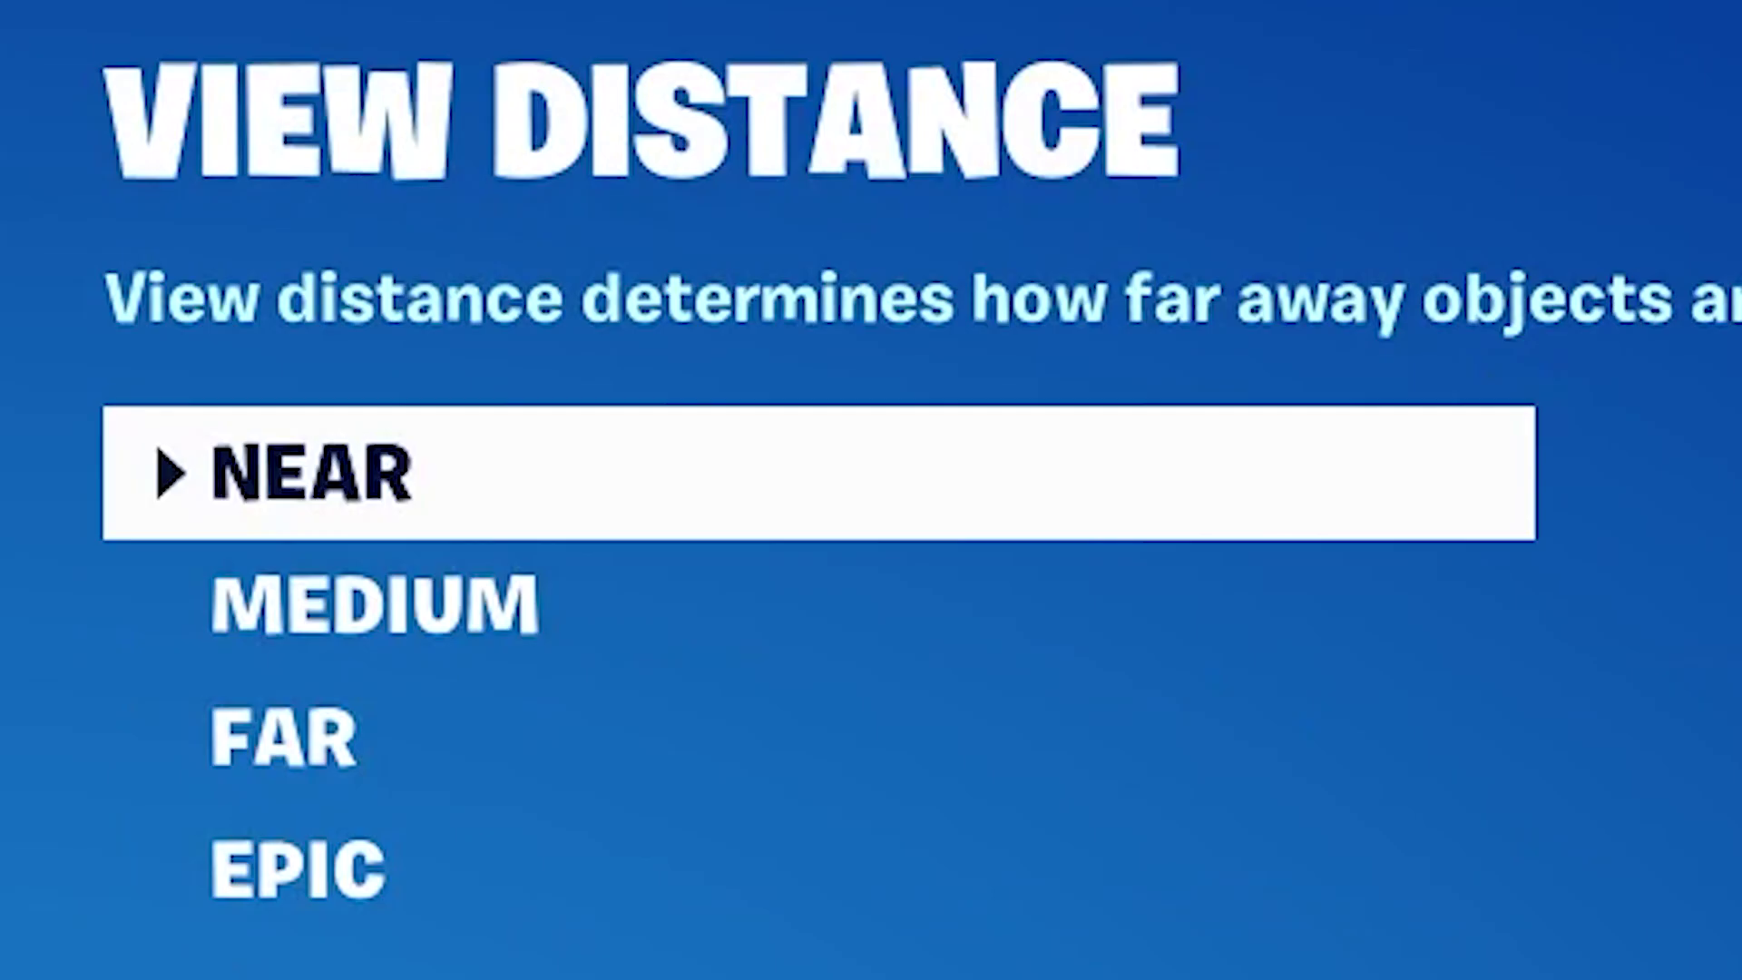
click(793, 409)
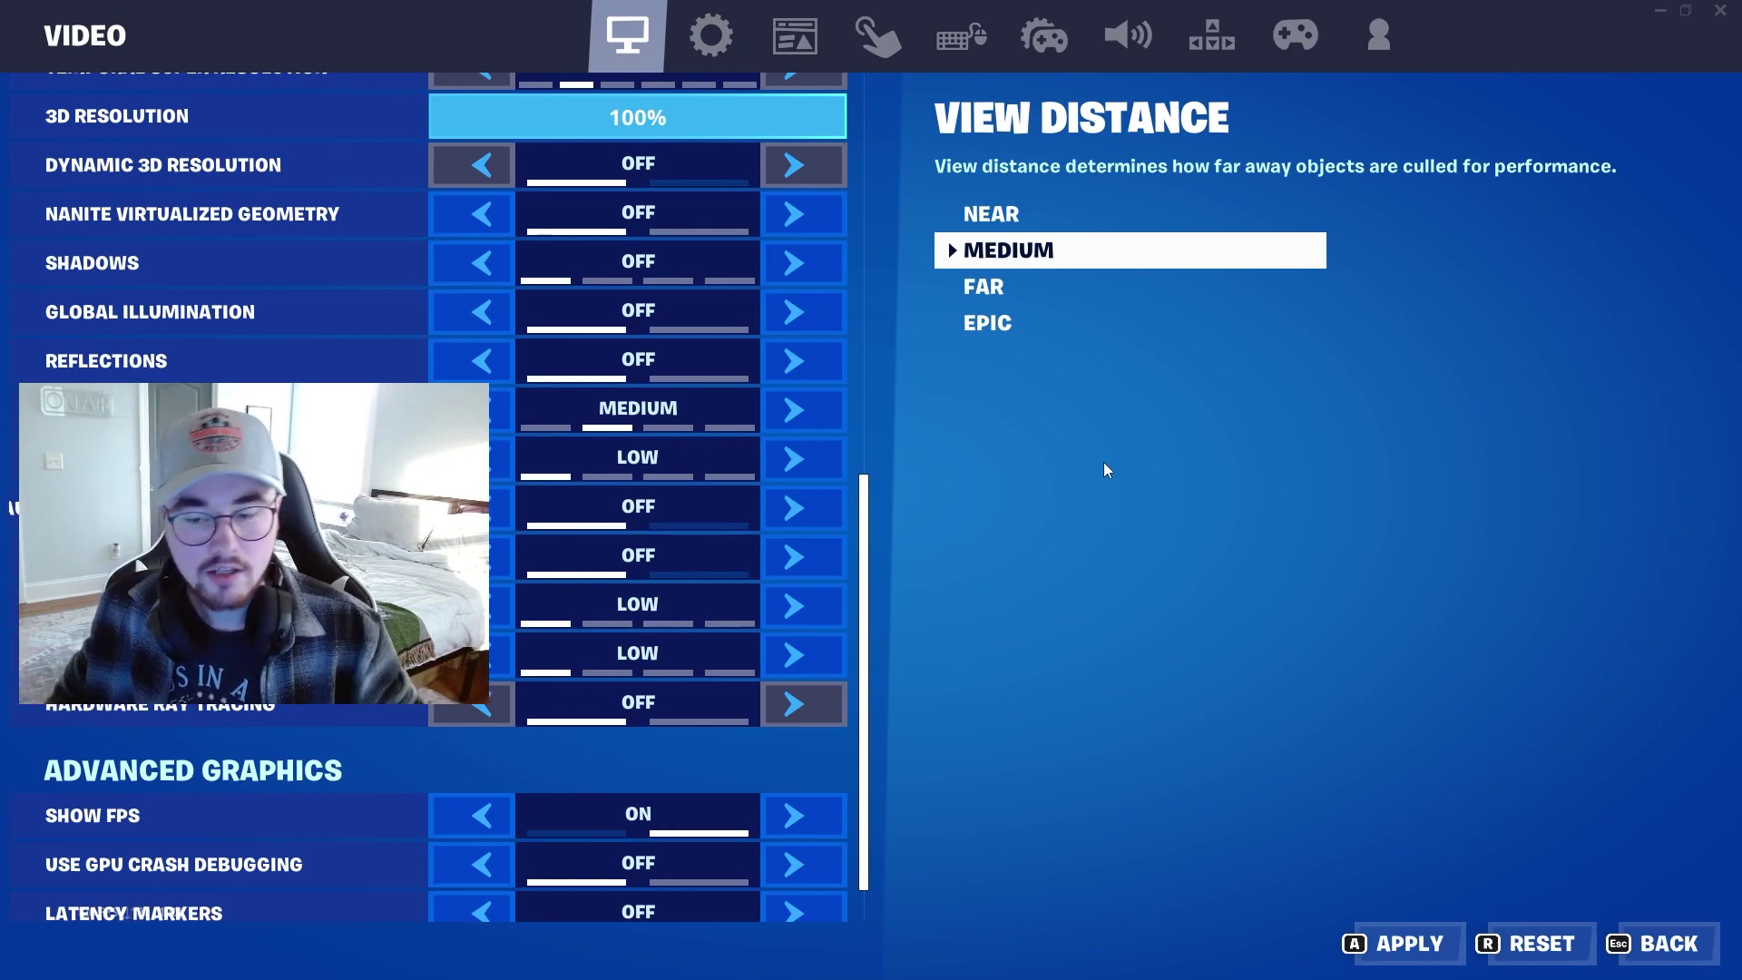
- Turn off high-resolution texture downloads and texture reminders in Video settings
scroll(866, 803, down, 1)
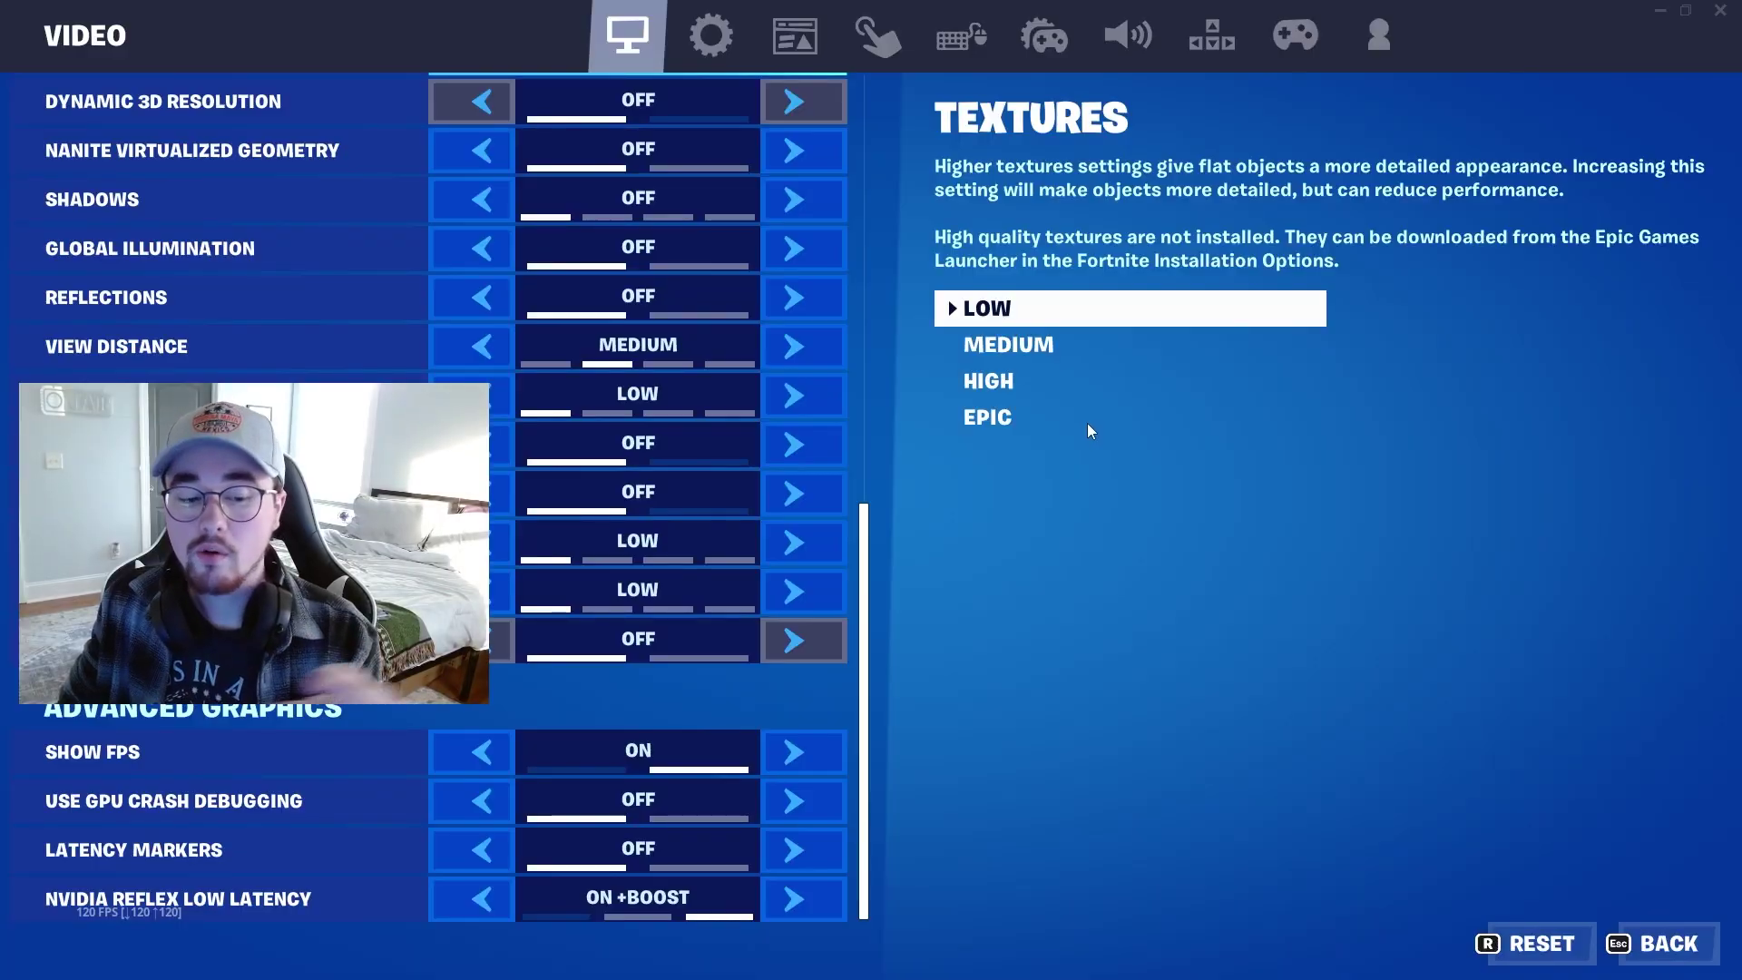
key(Down)
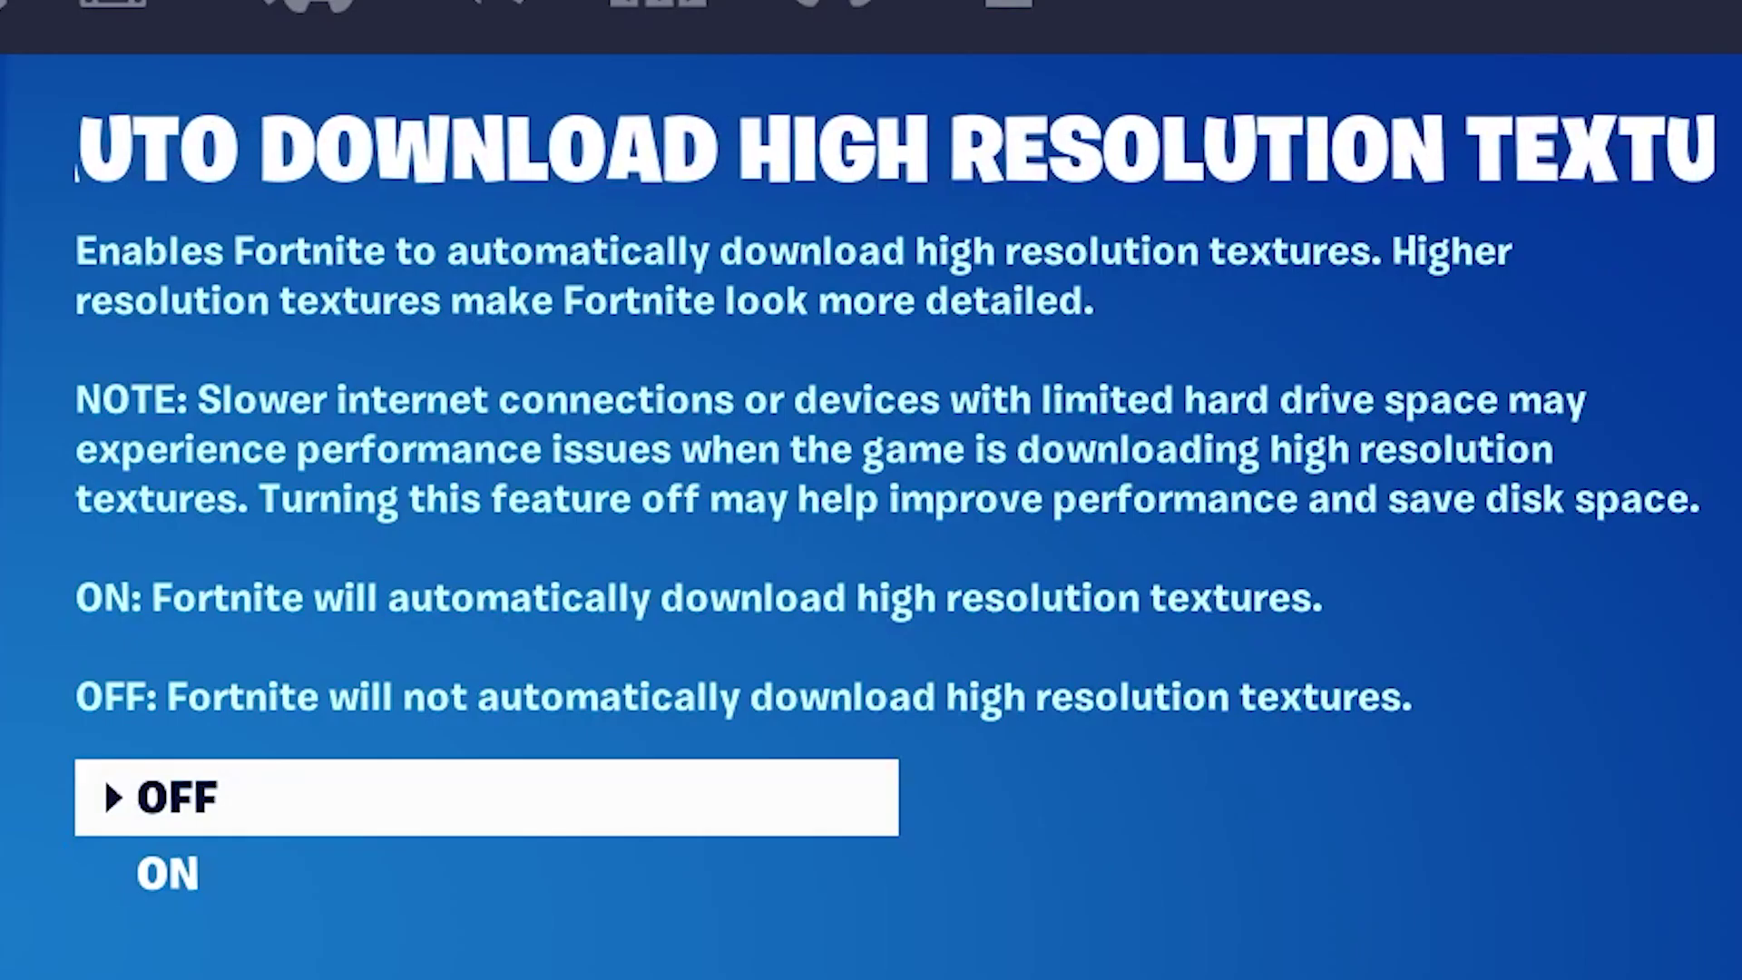
key(Down)
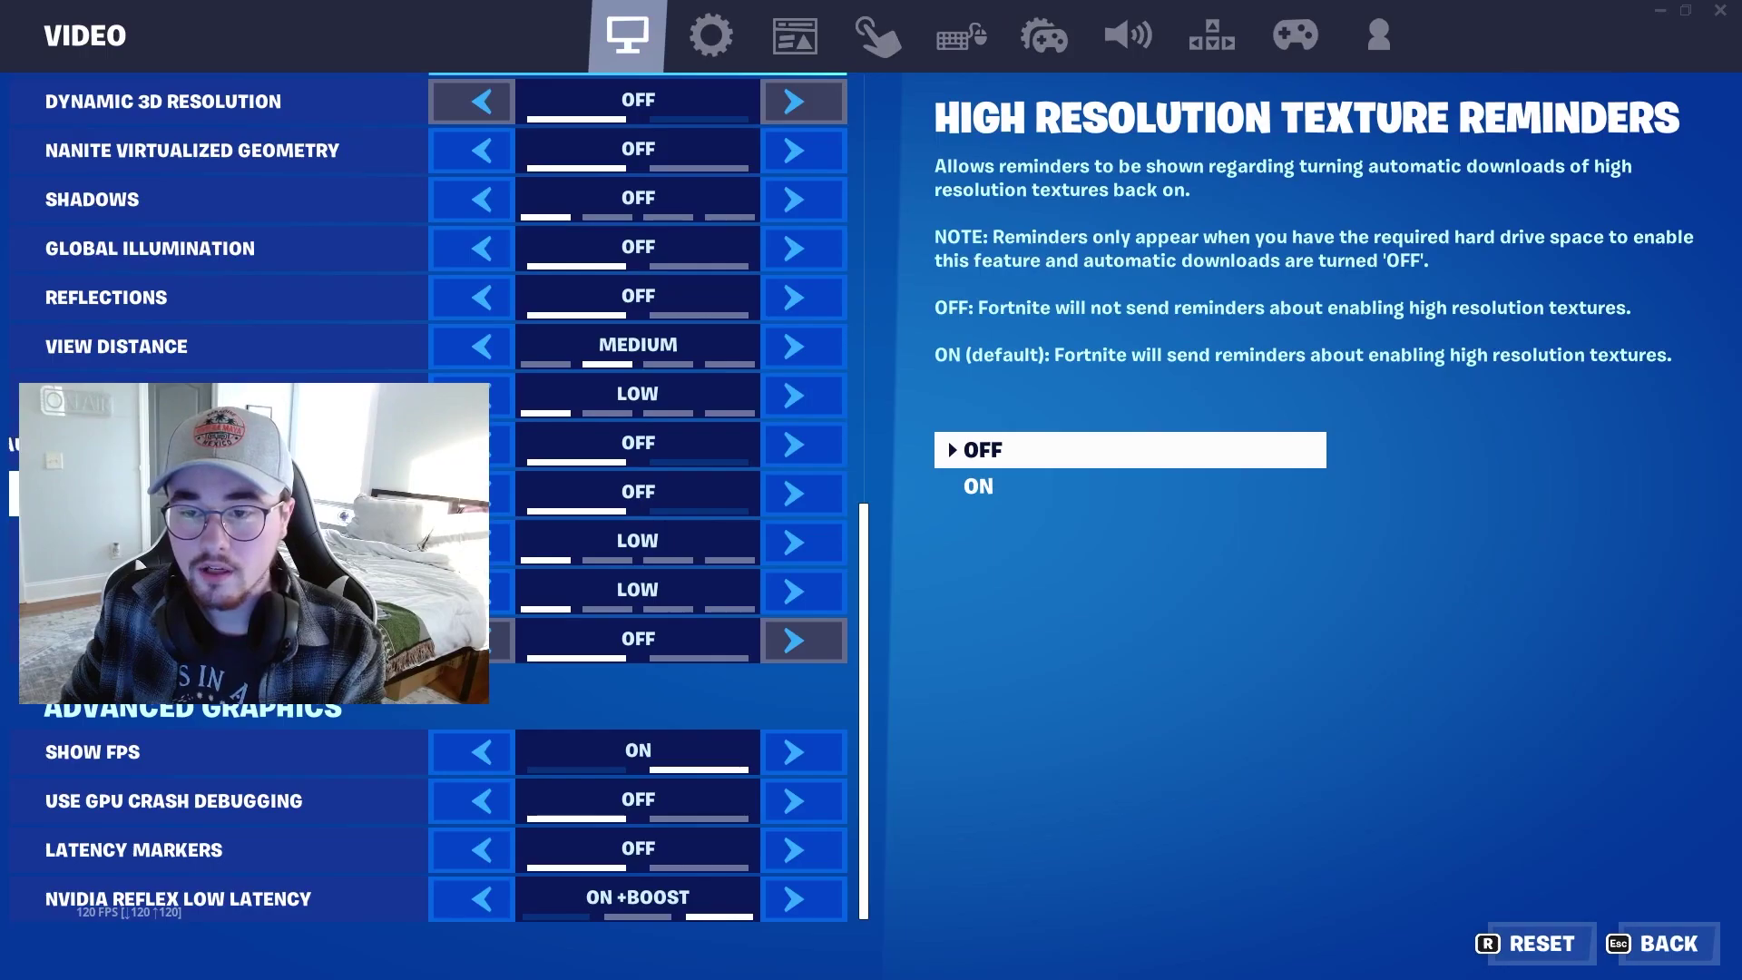
click(713, 20)
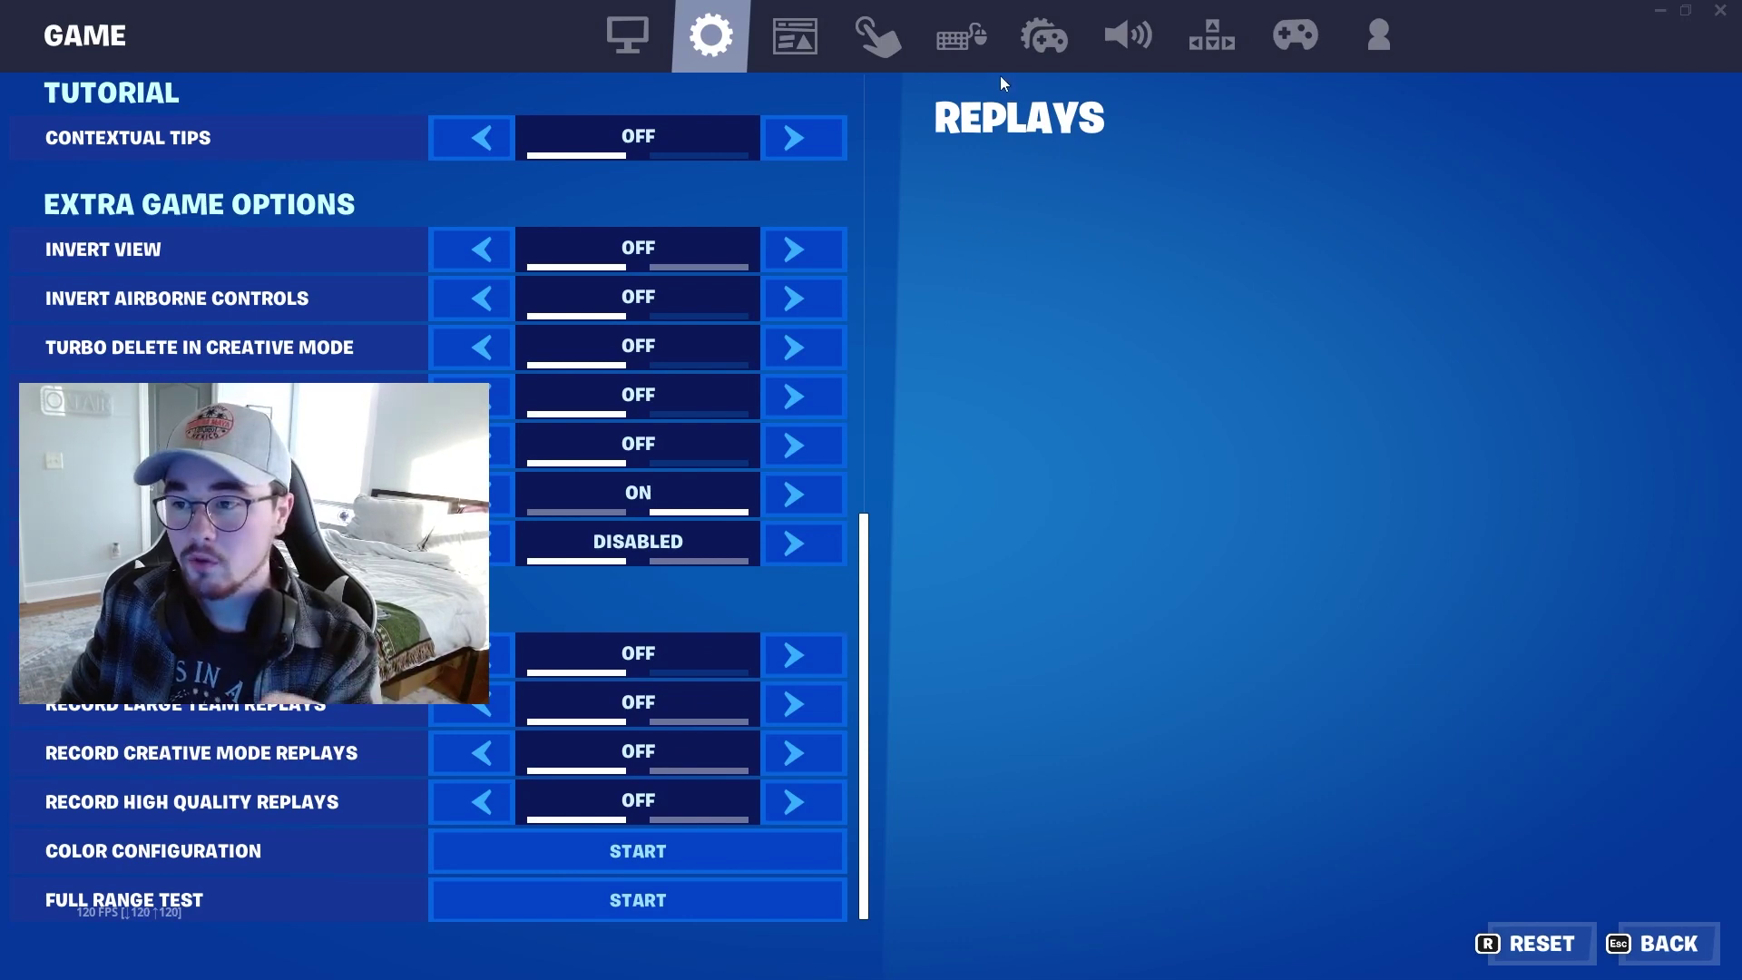
- View the Audio page and its Subtitles options (Off, Extra Small white text)
click(1152, 41)
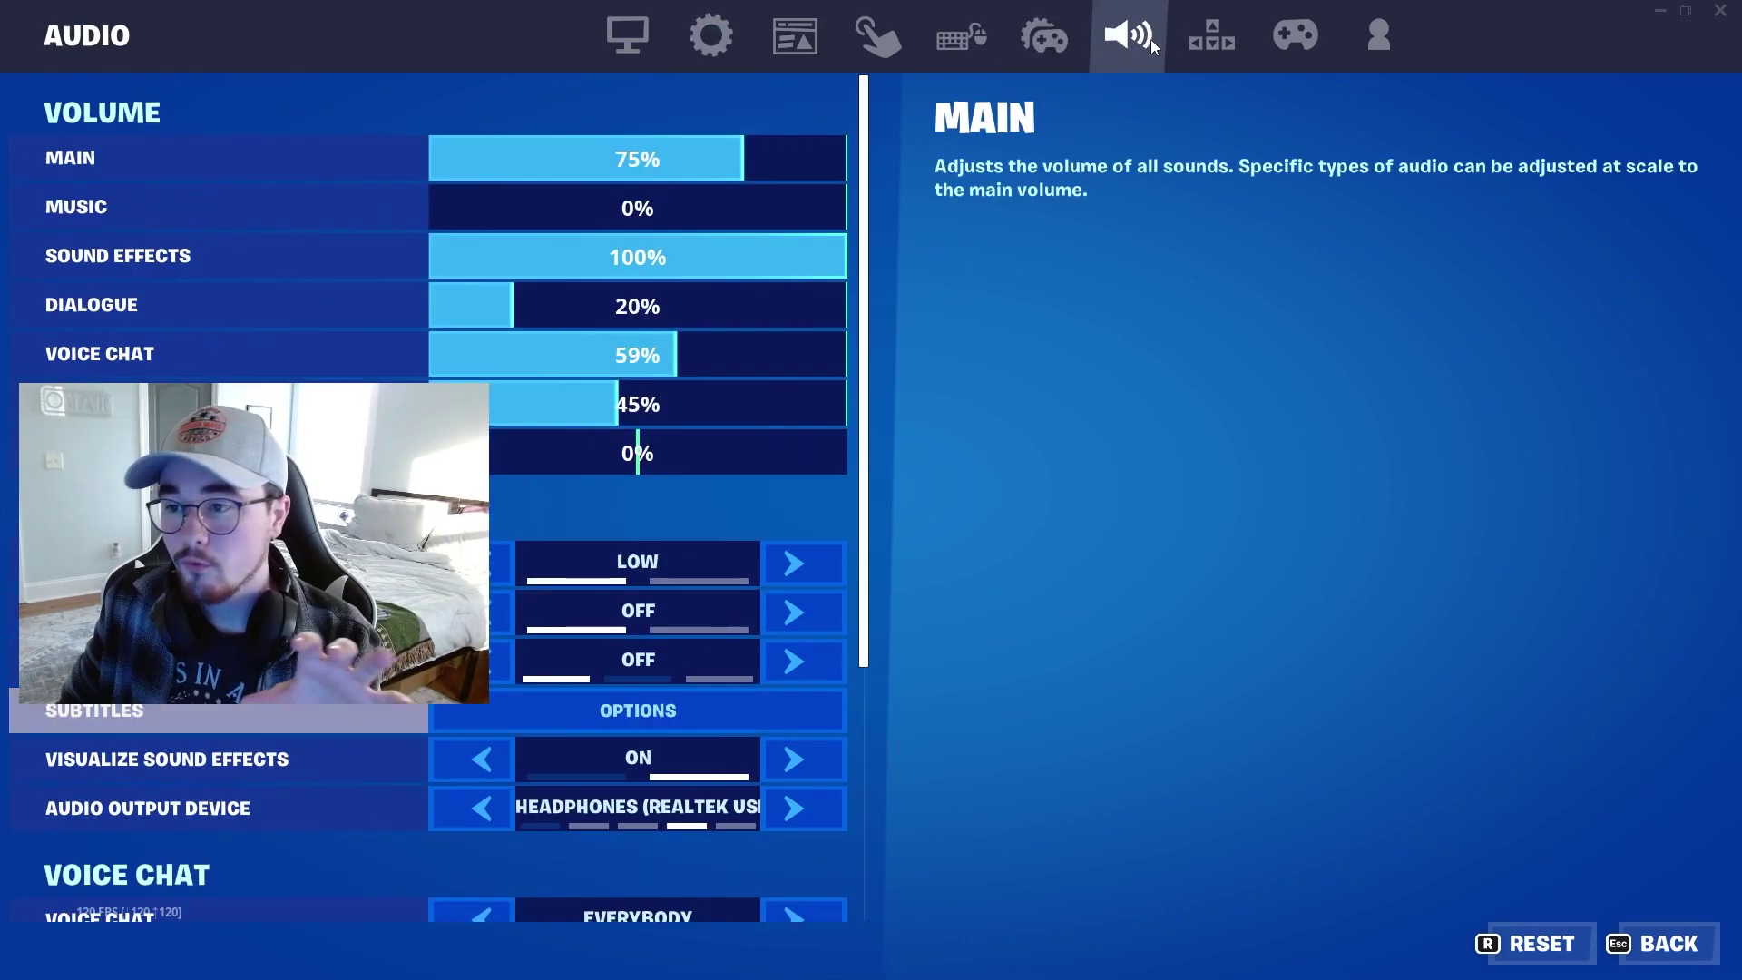
drag(867, 155, 876, 363)
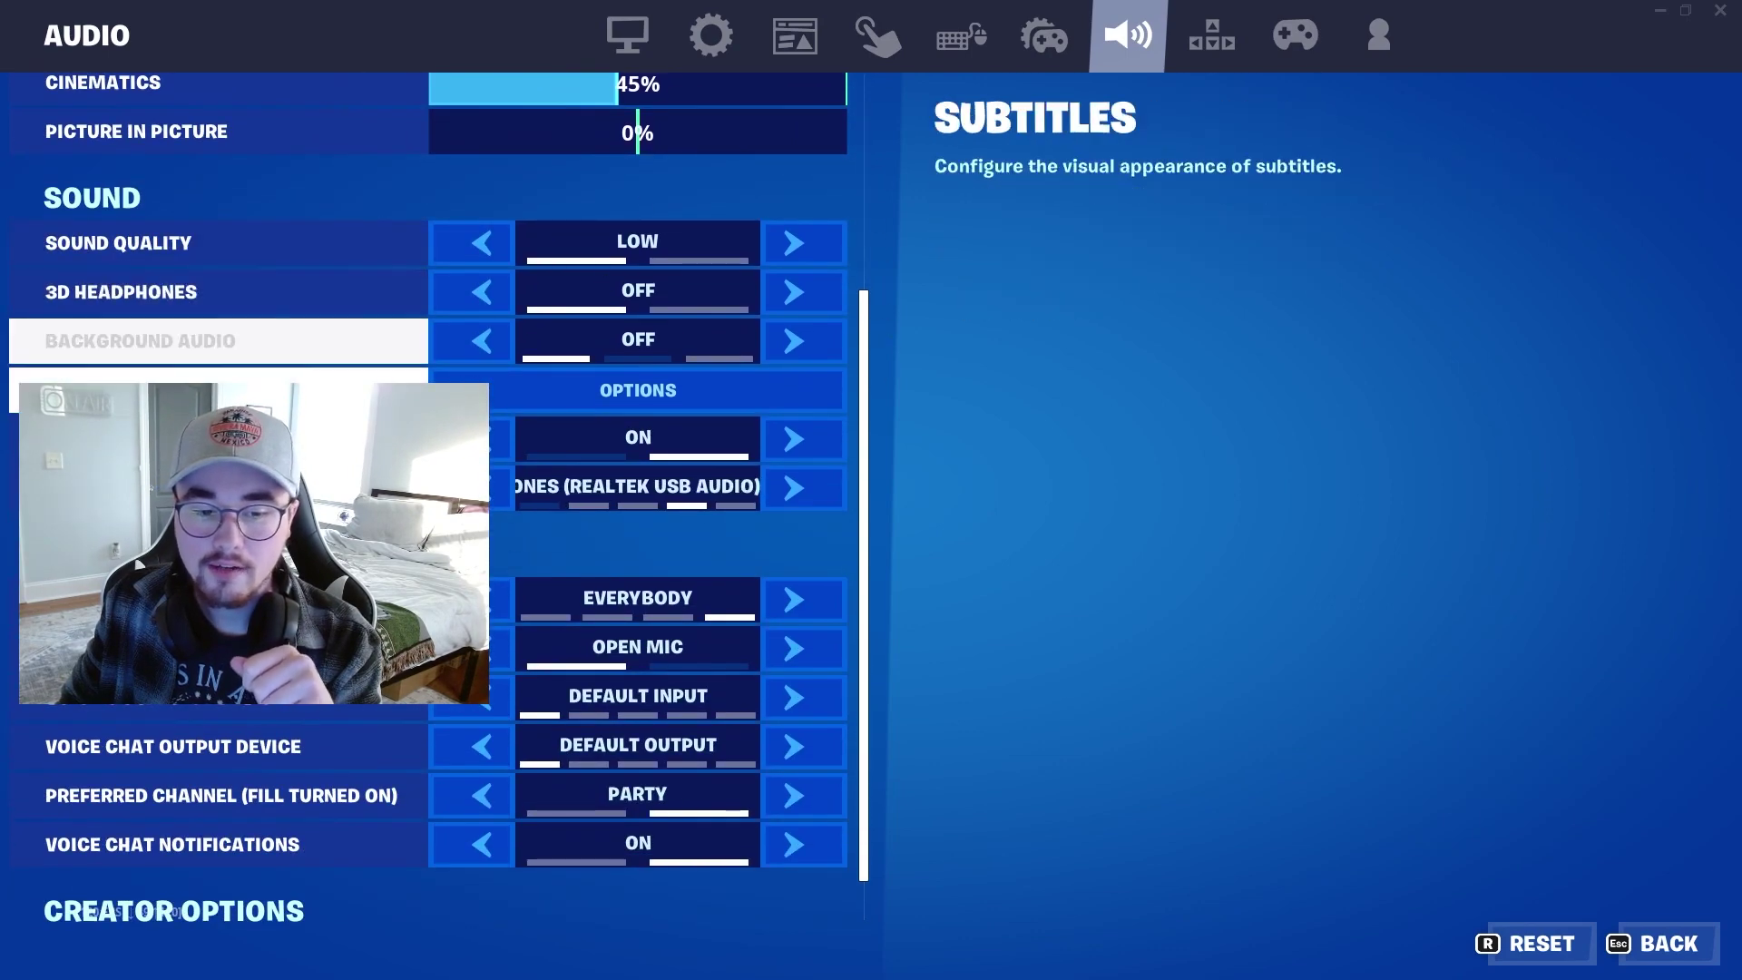
click(630, 394)
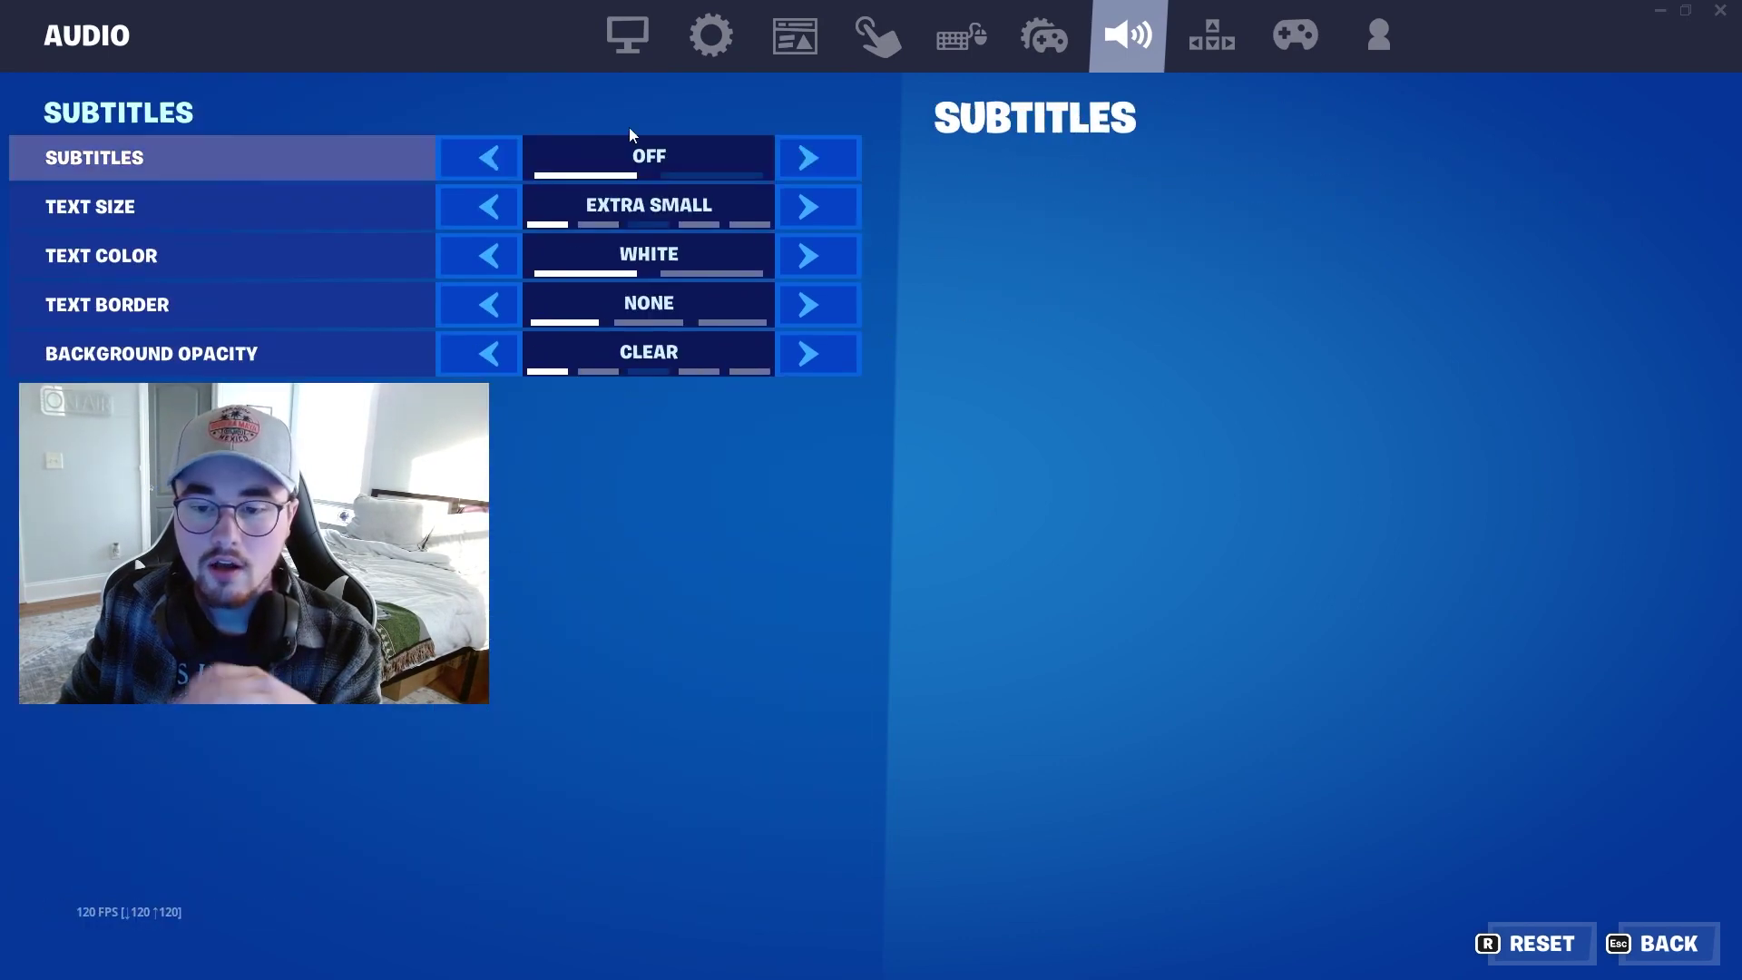
click(1626, 935)
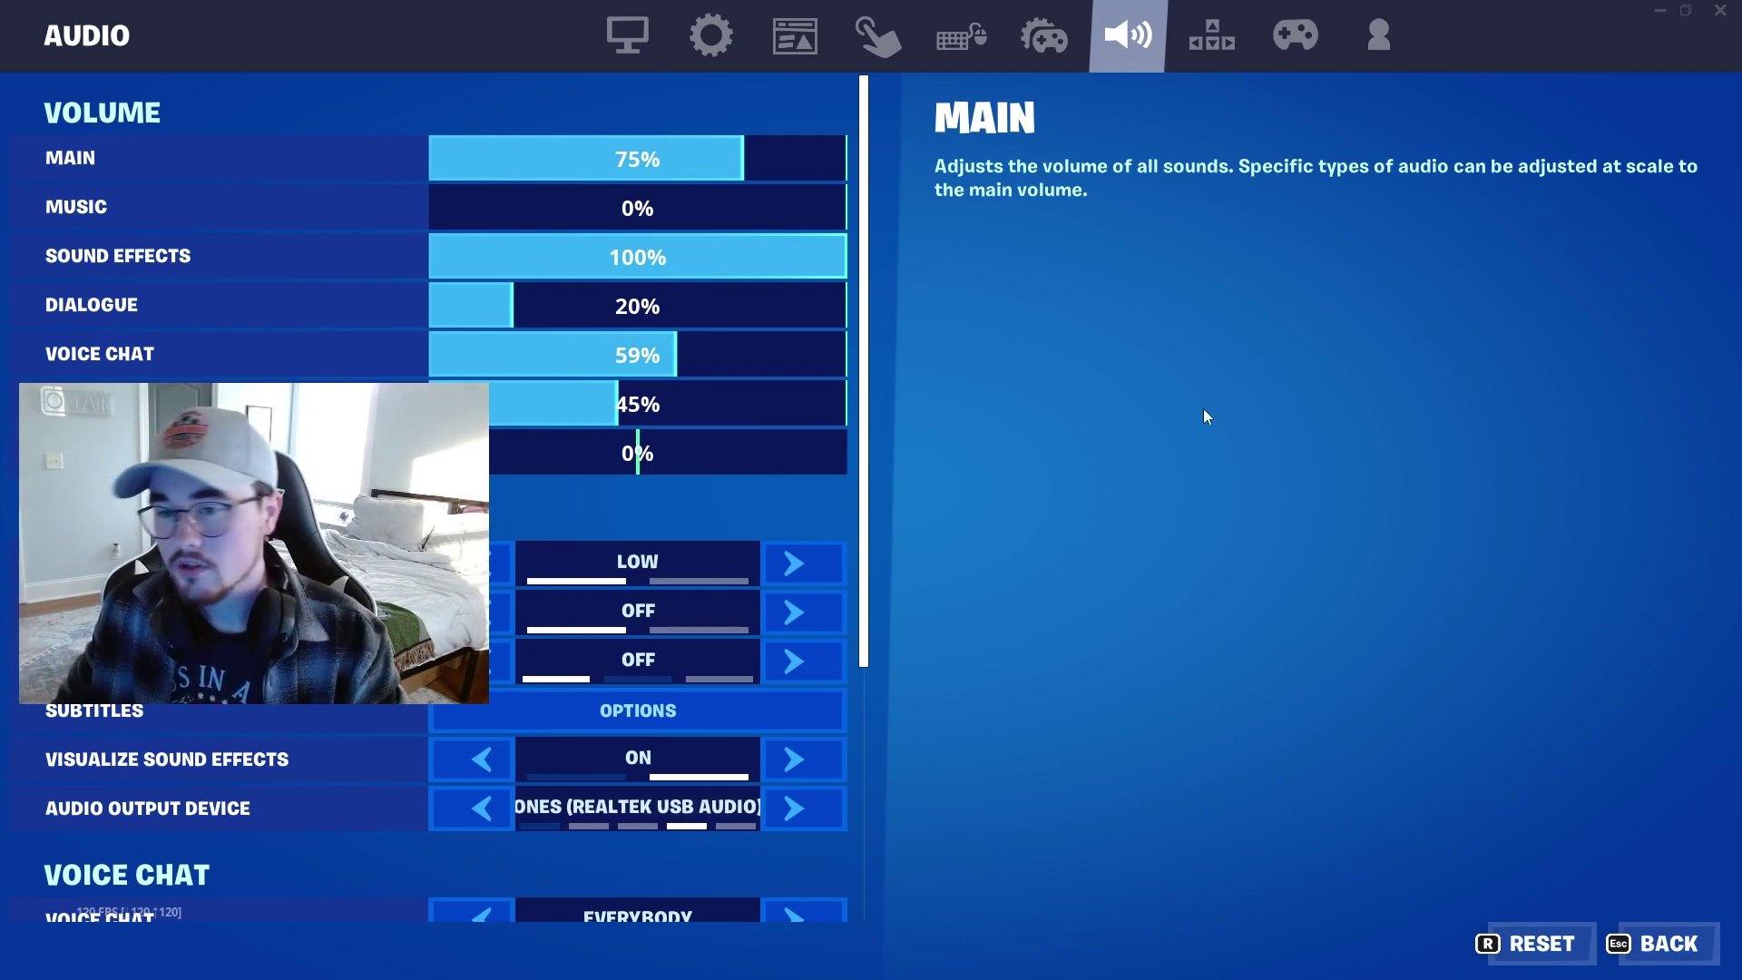
- Set Rendering Mode to Performance - Lower Graphical Fidelity and apply it, declining the restart
click(628, 29)
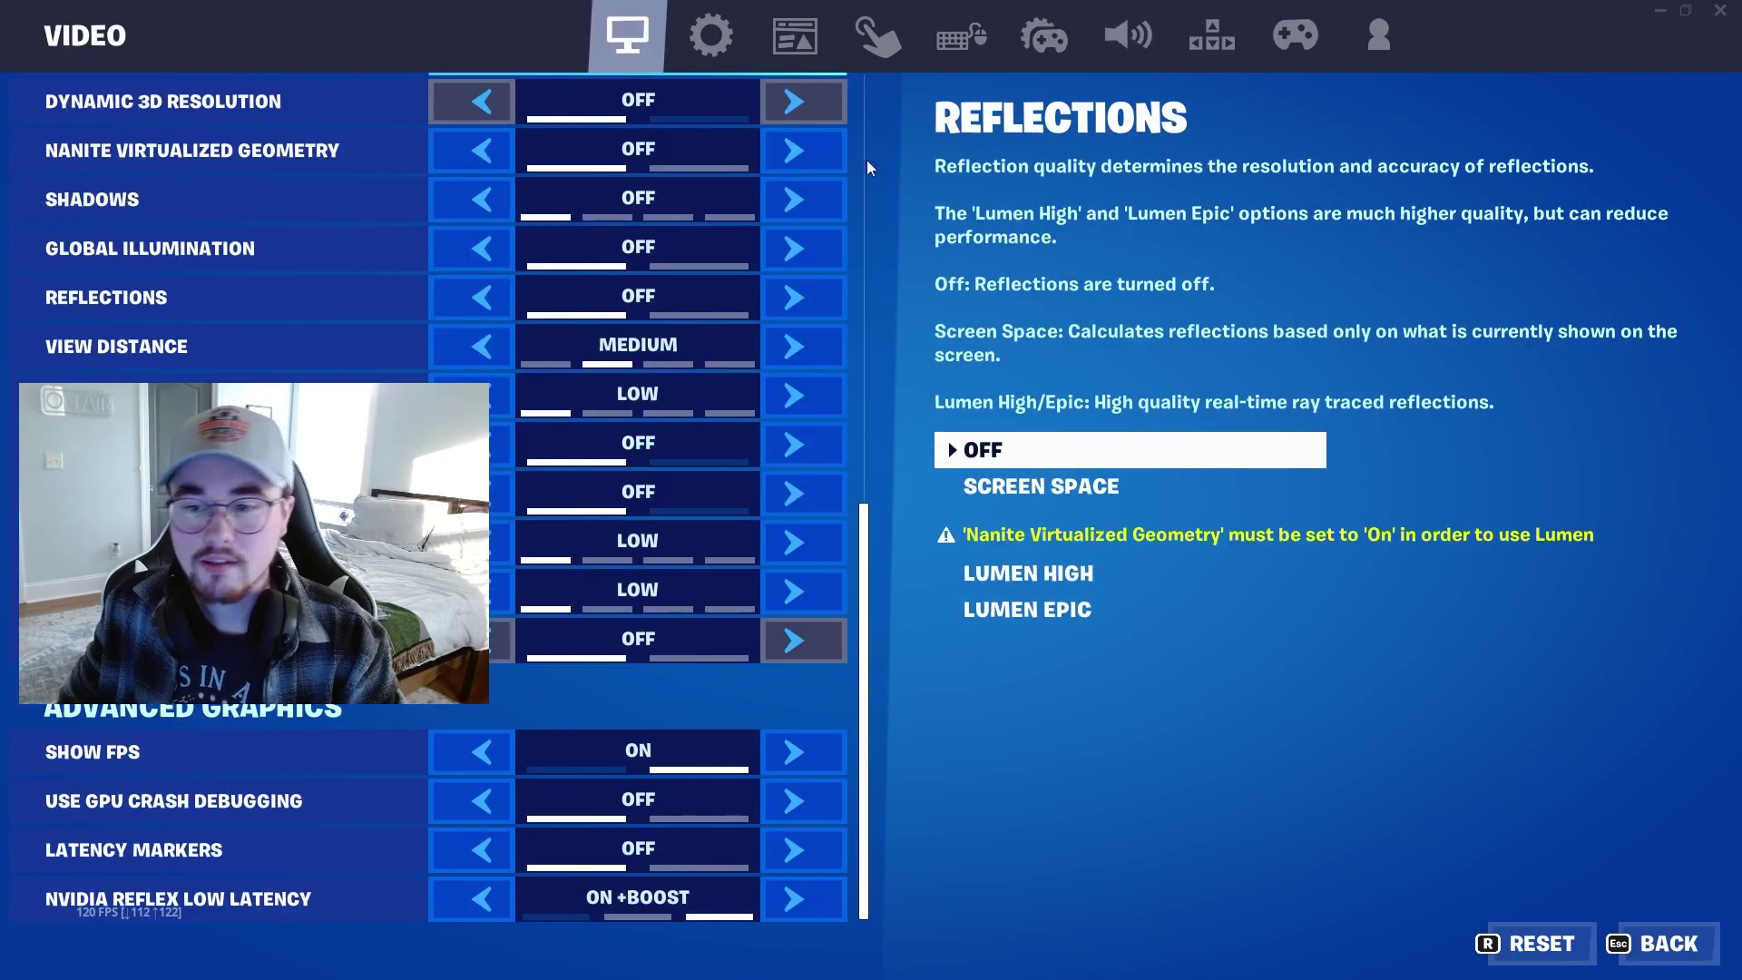
scroll(873, 537, up, 15)
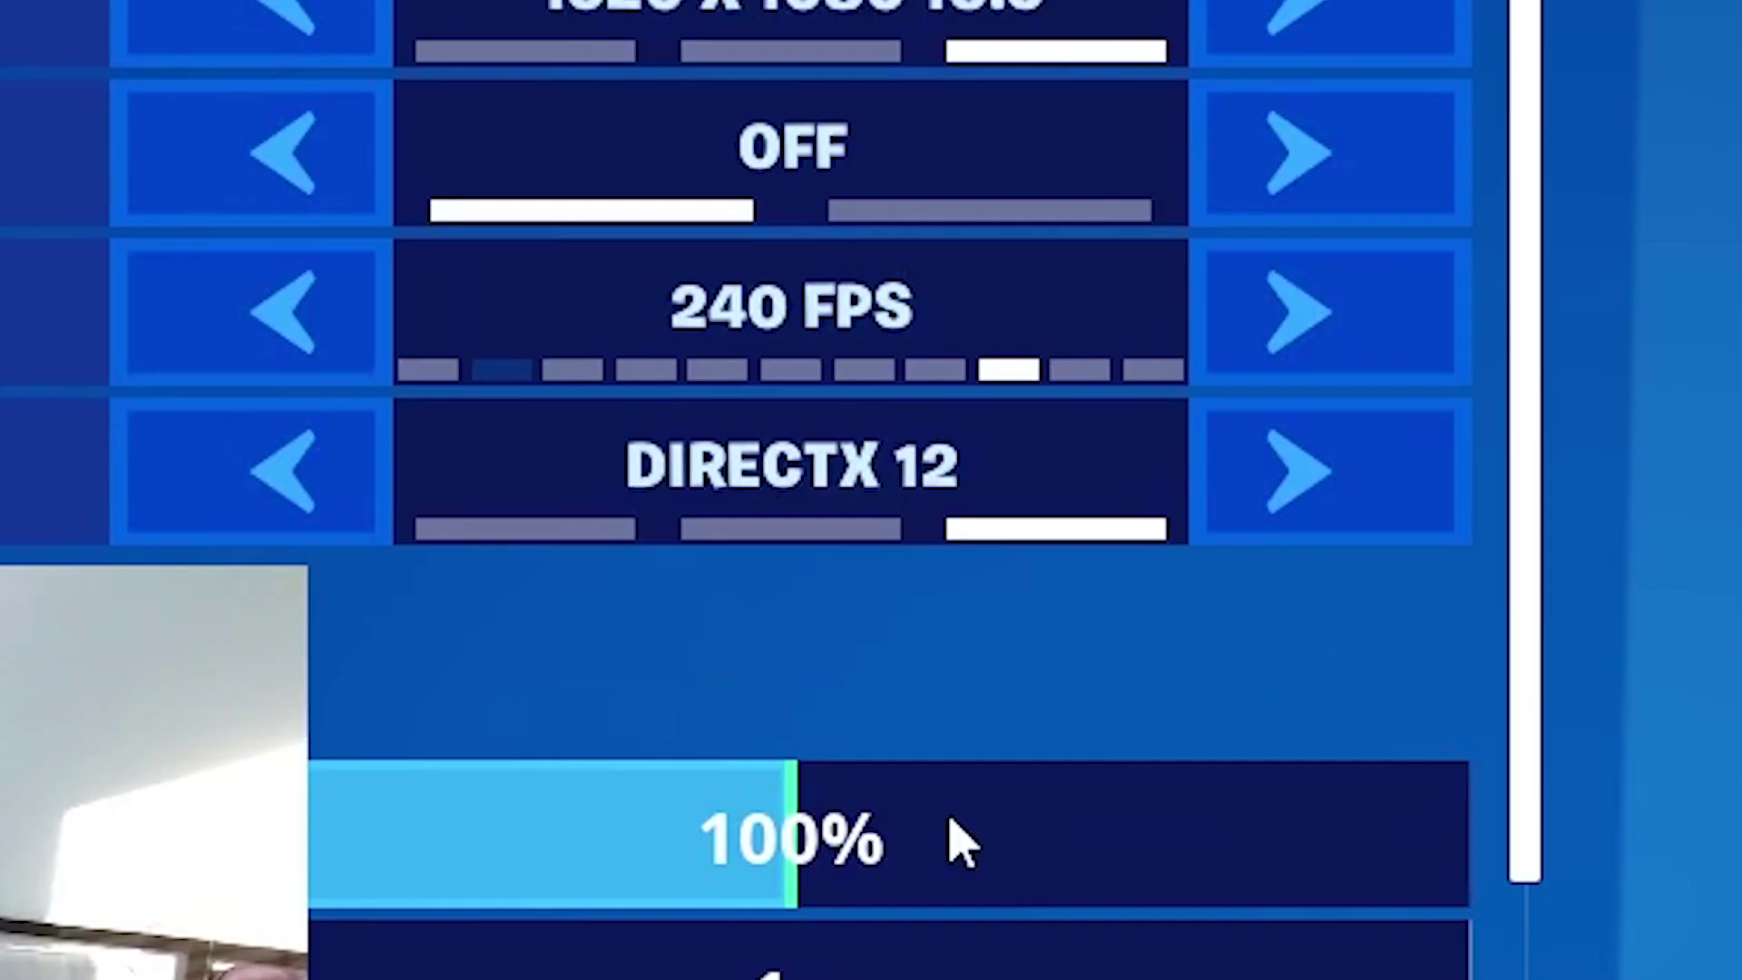
click(381, 494)
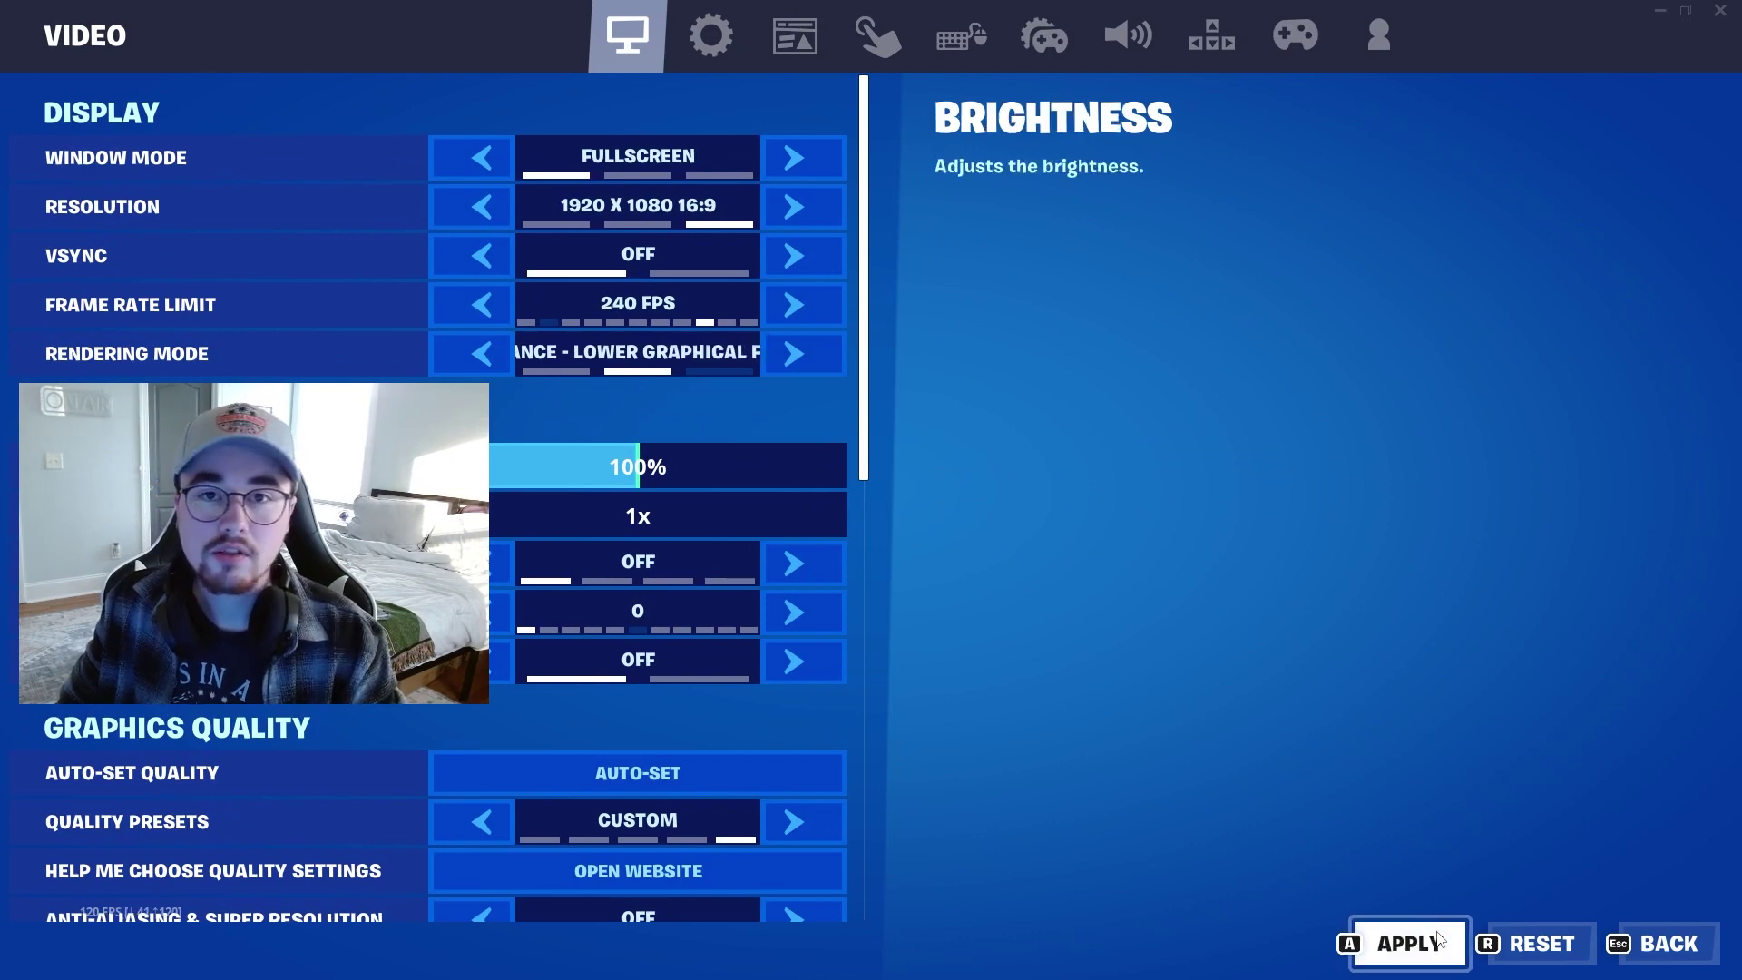
click(1438, 939)
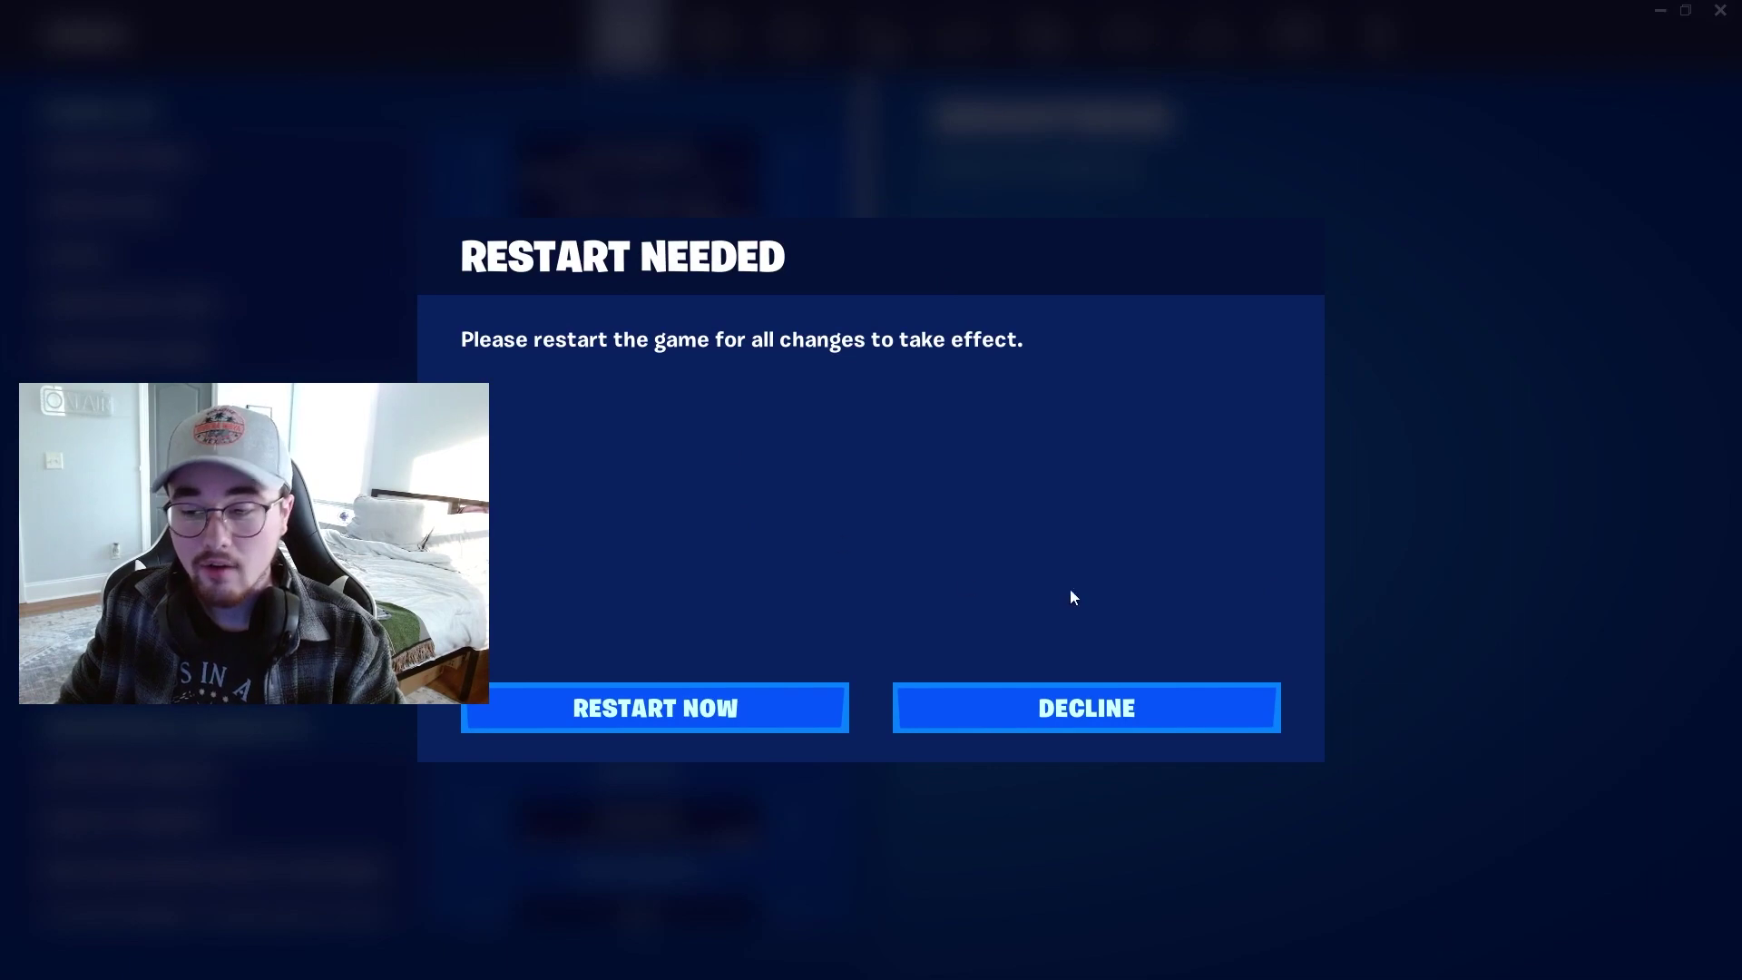
click(1103, 721)
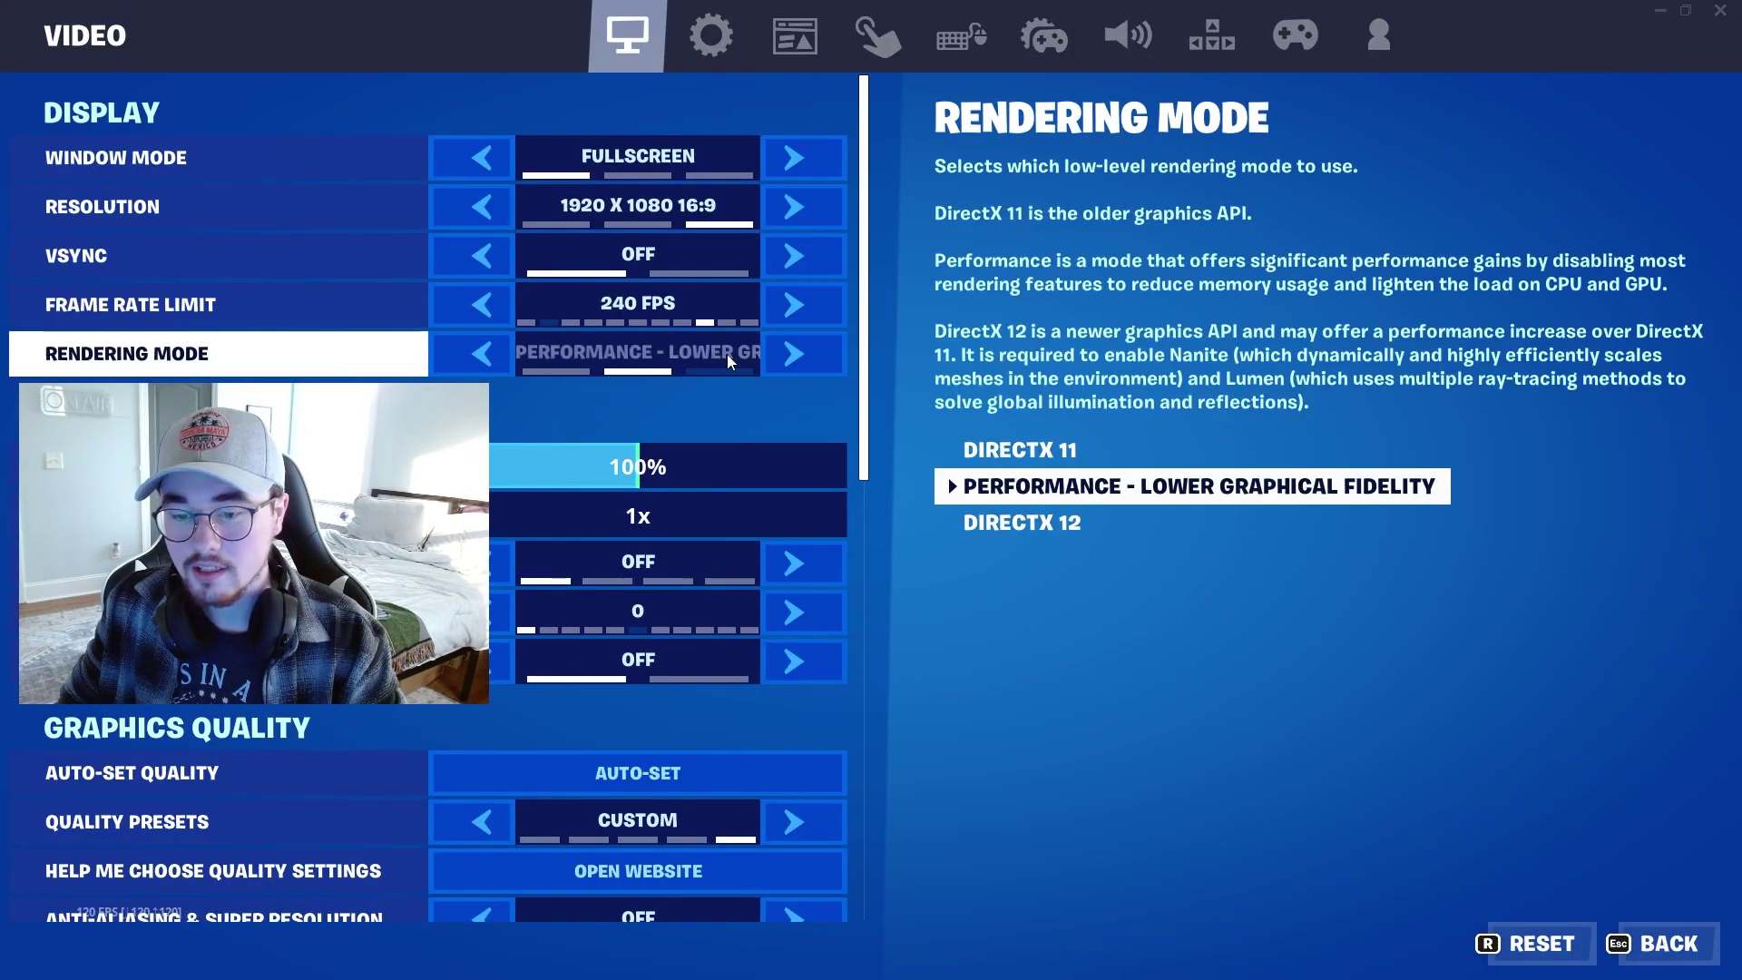
- Leave settings and return to the Fortnite lobby
click(1661, 944)
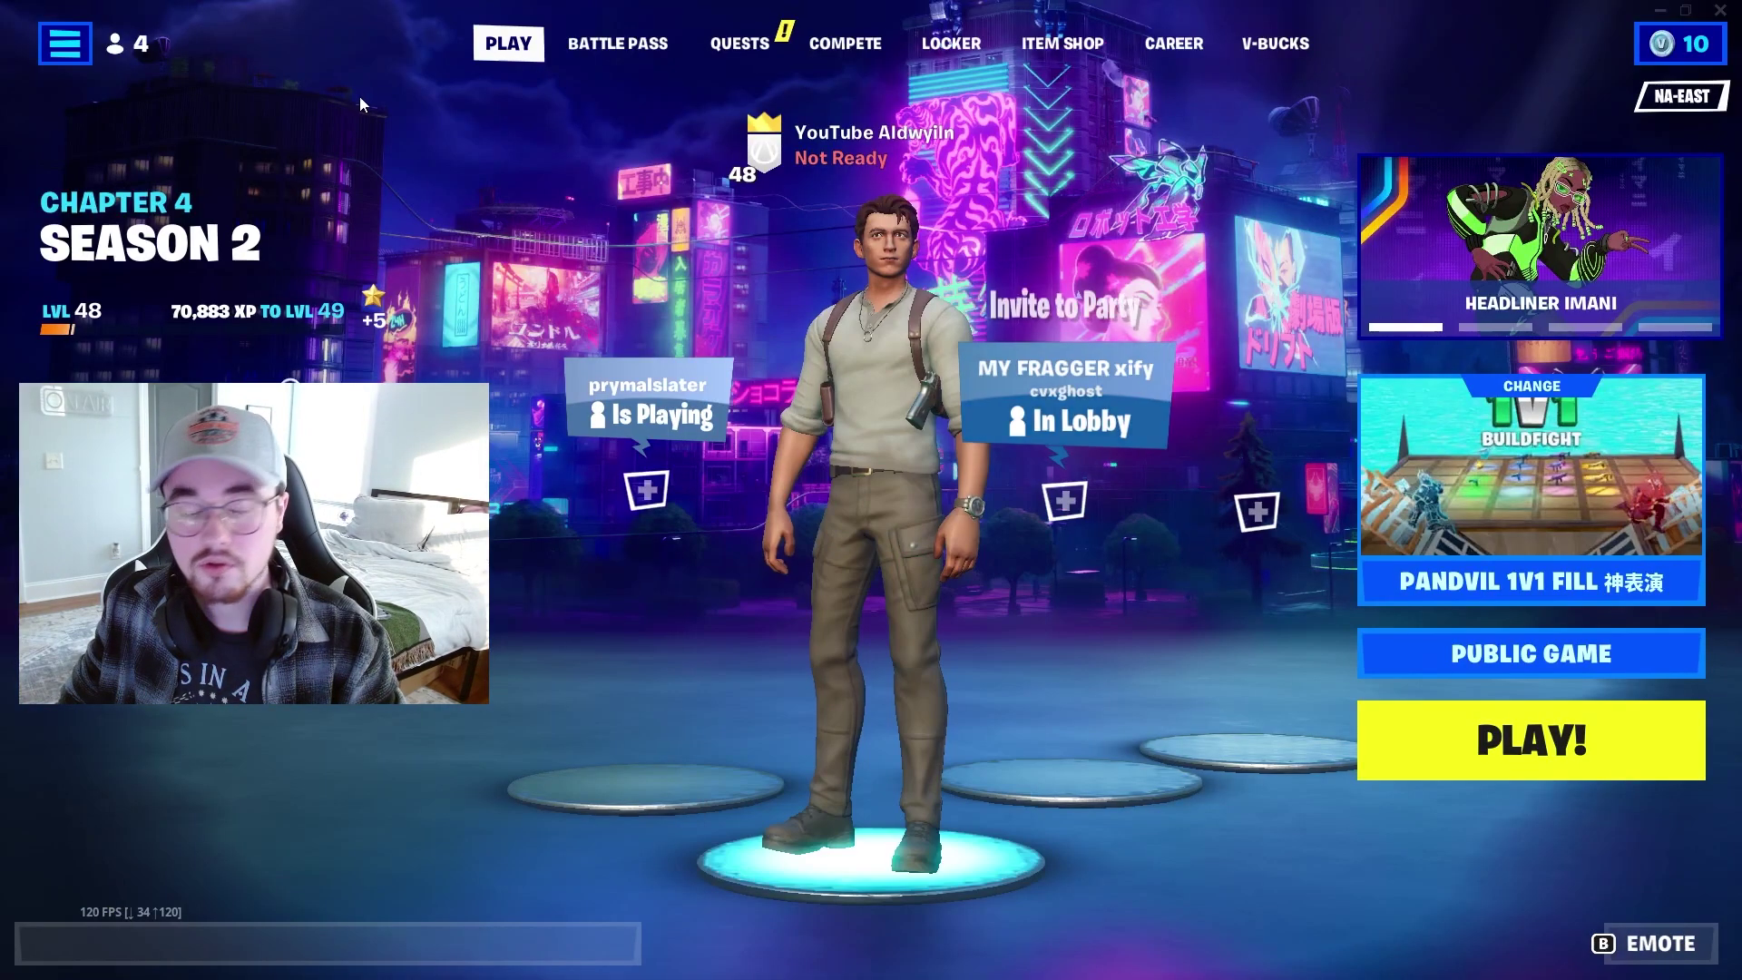
click(128, 51)
key(Escape)
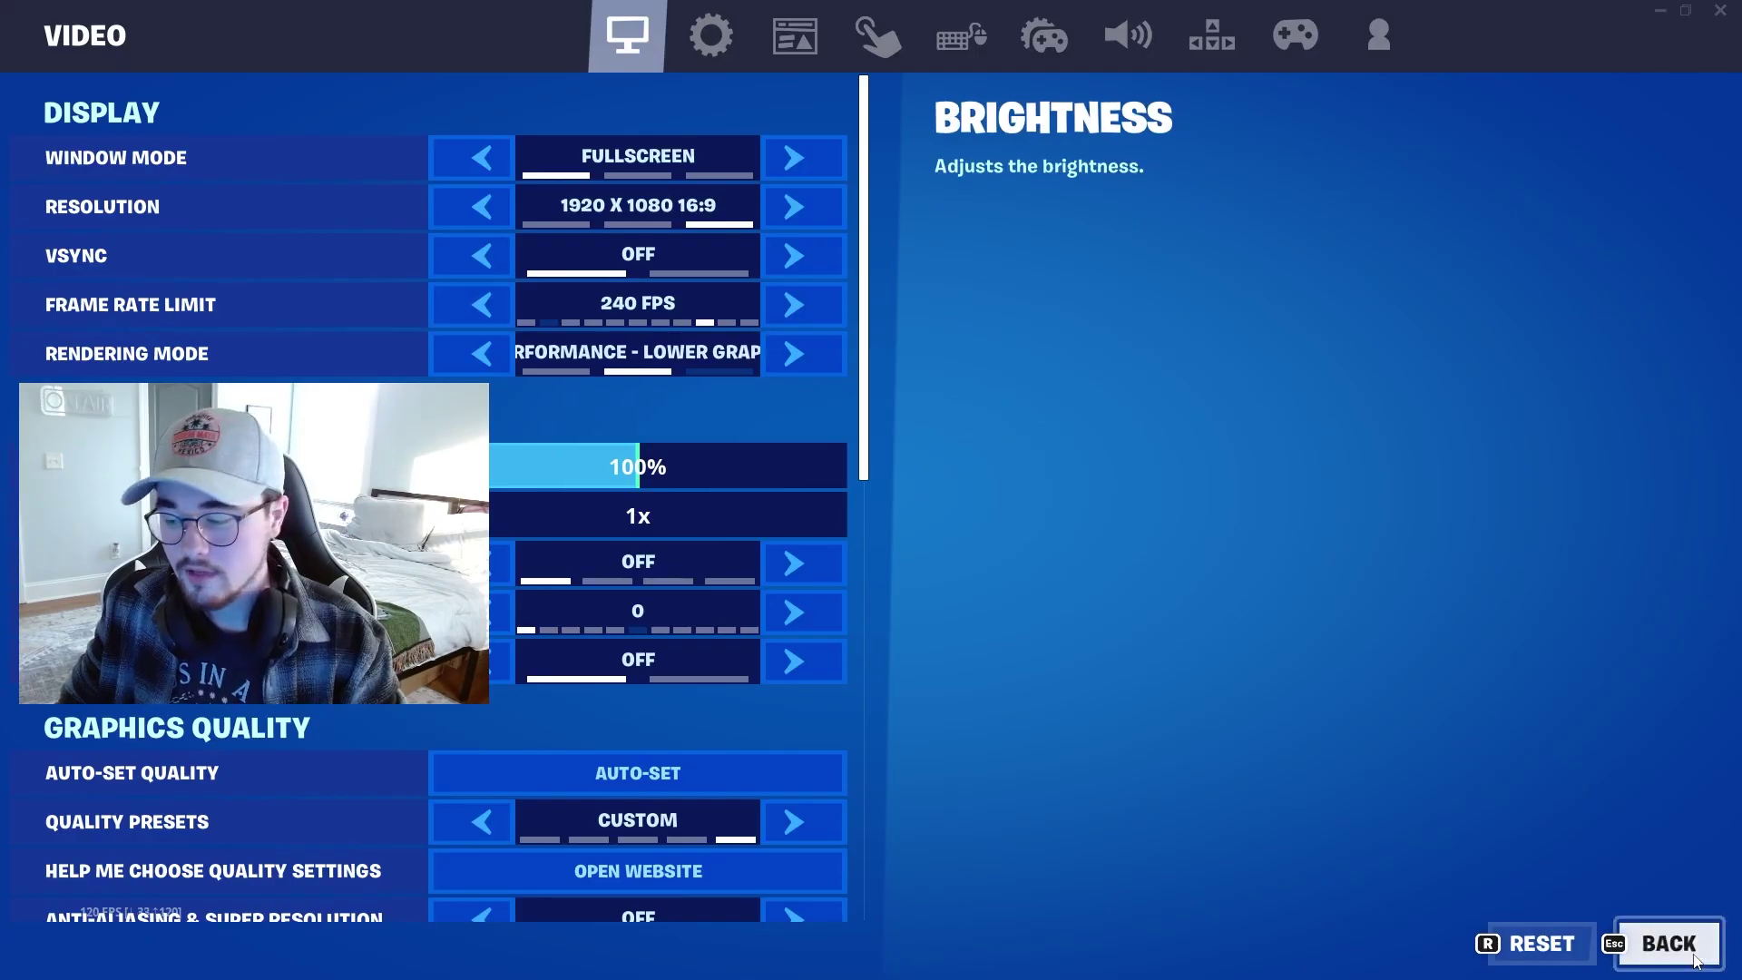
click(1649, 943)
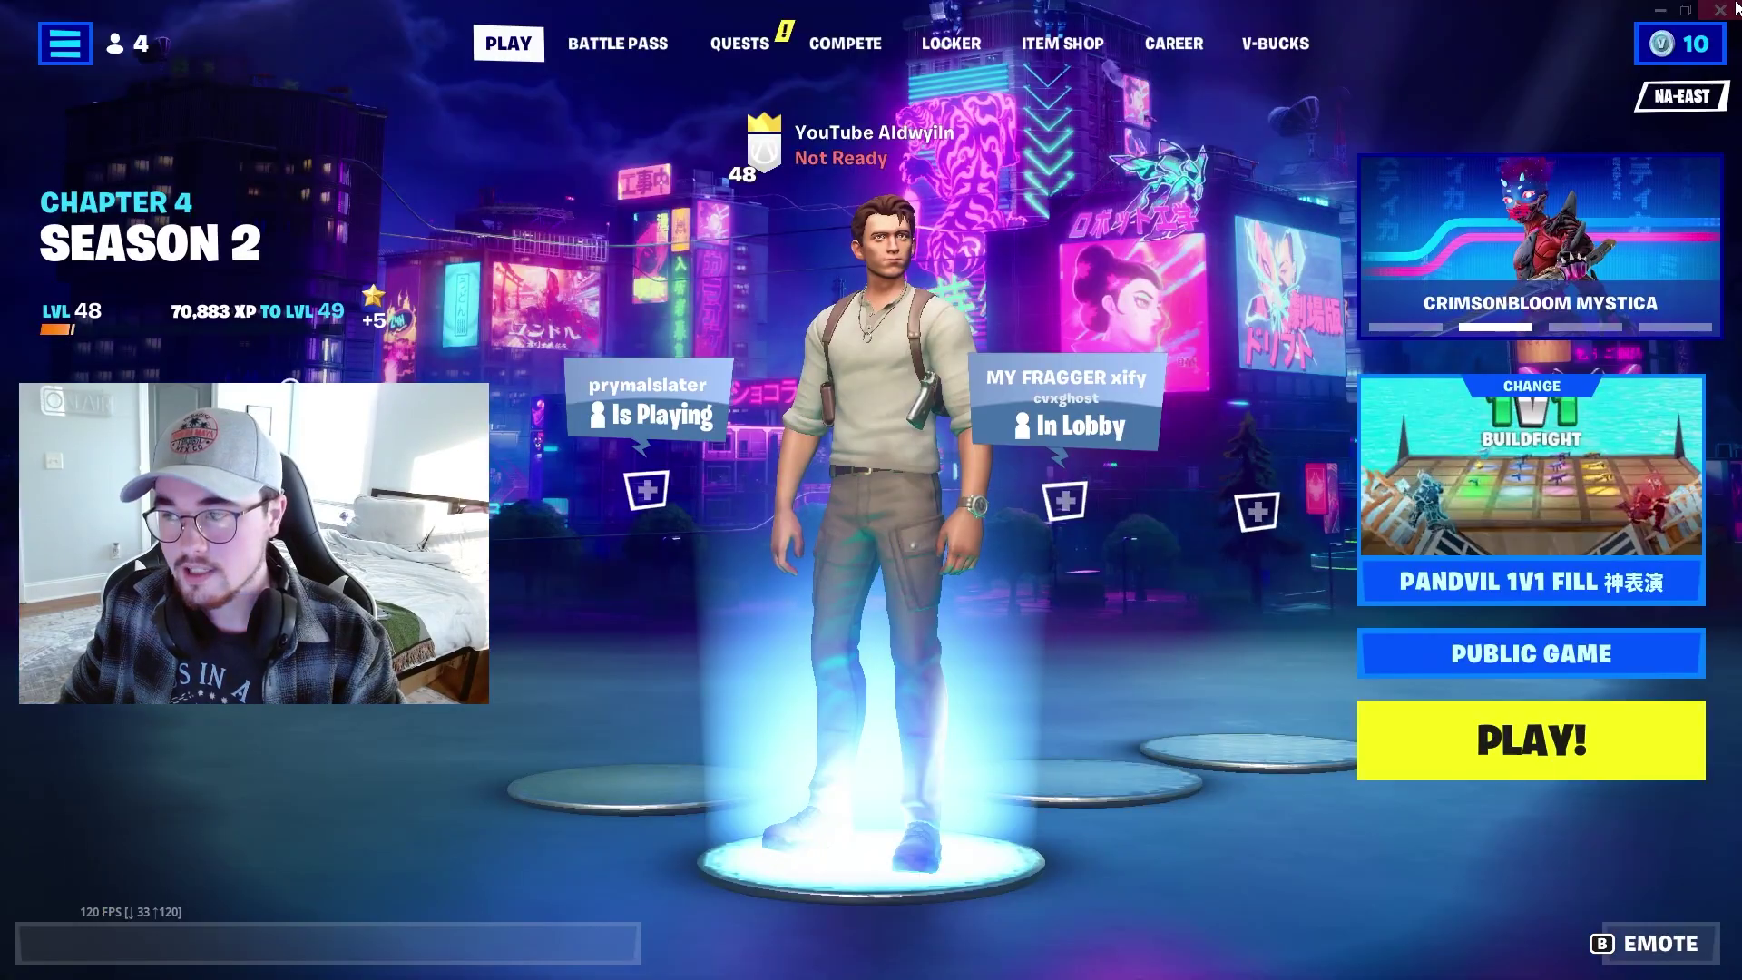
- Quit Fortnite and open the Library in the Epic Games Launcher
click(1721, 9)
click(826, 706)
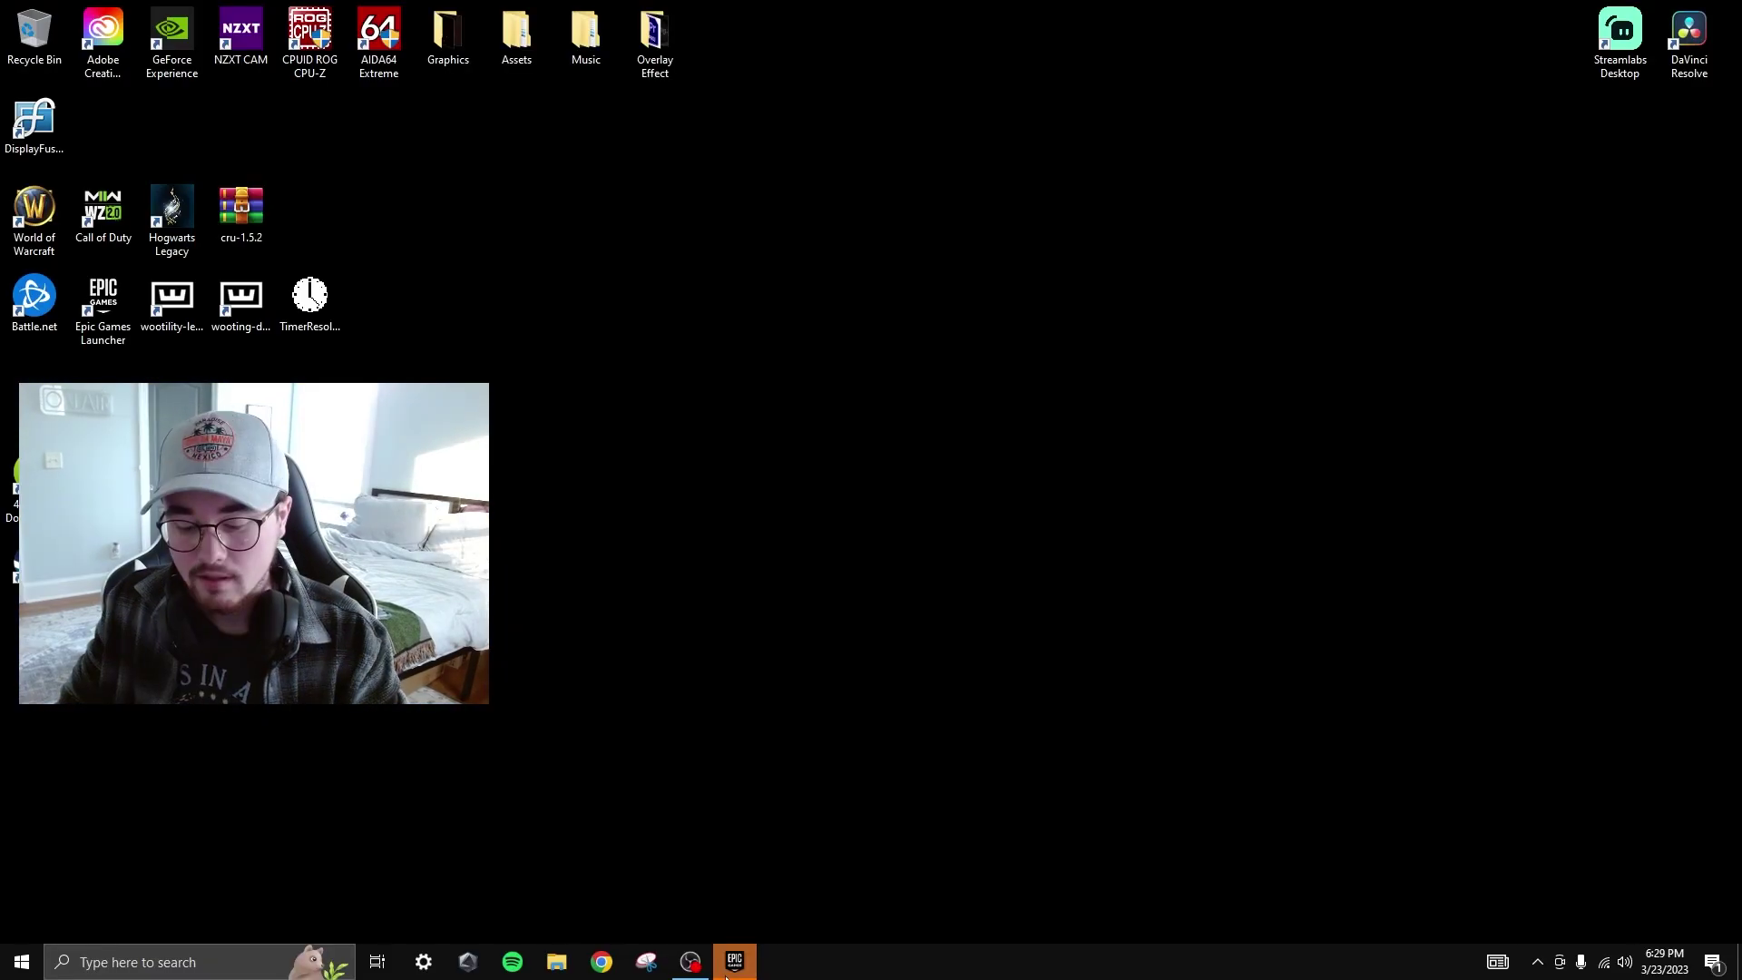
click(733, 960)
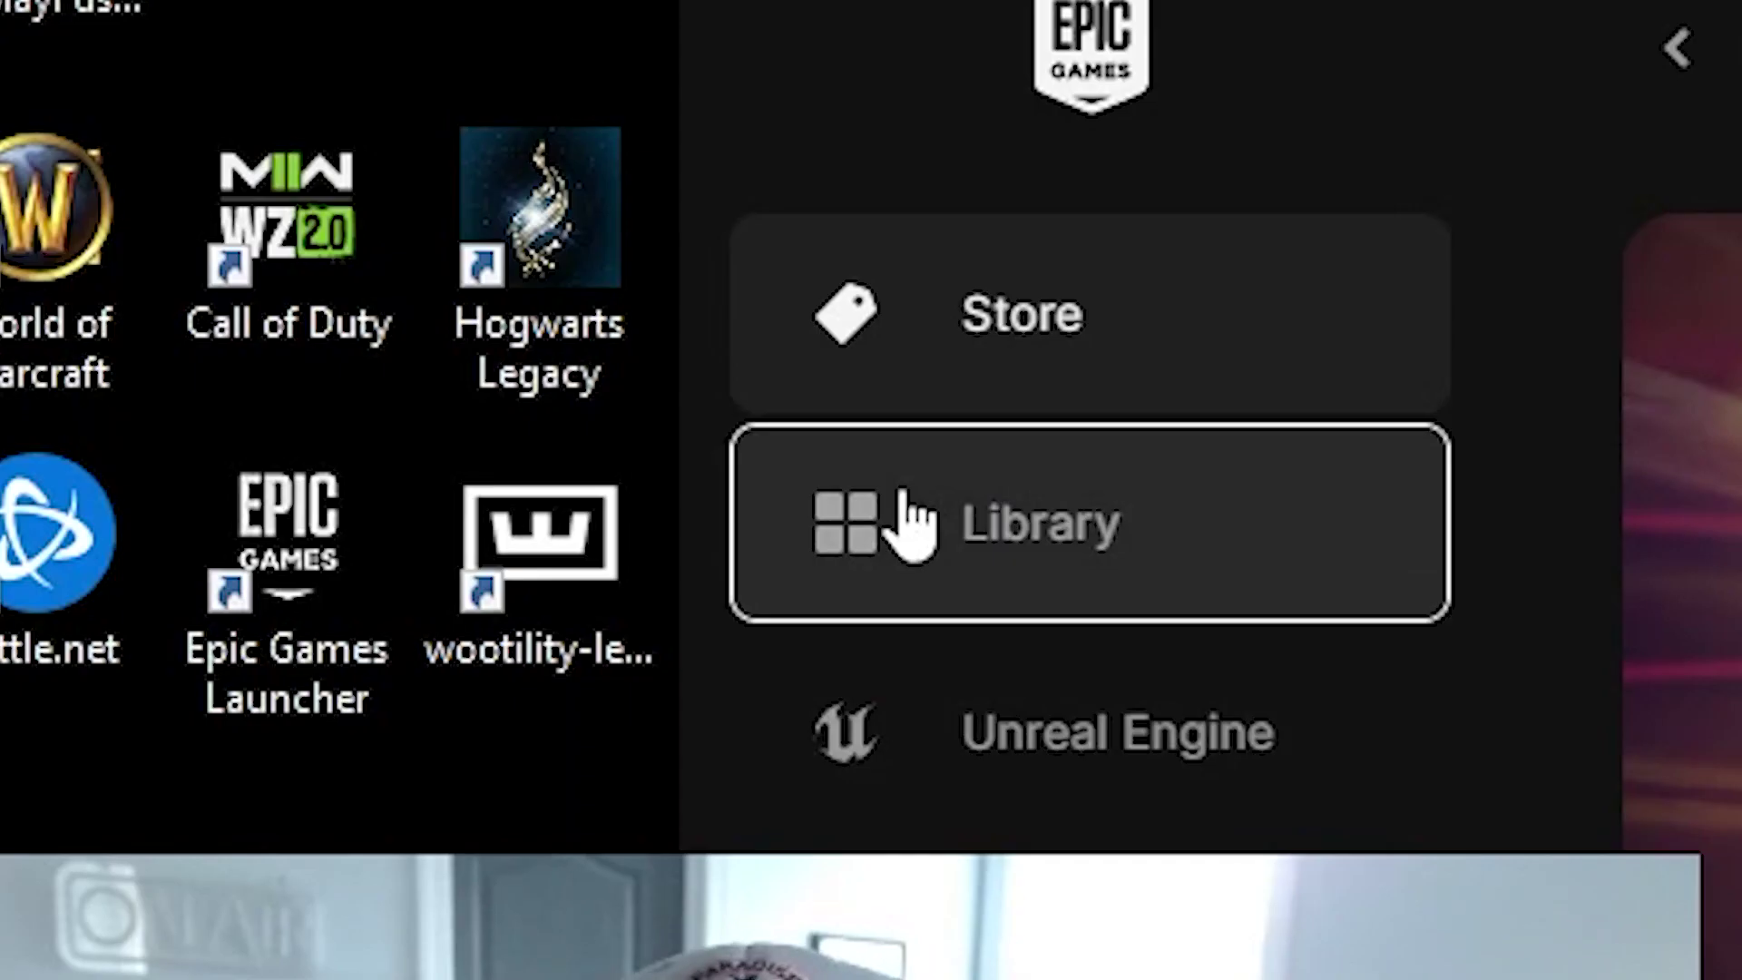
click(270, 289)
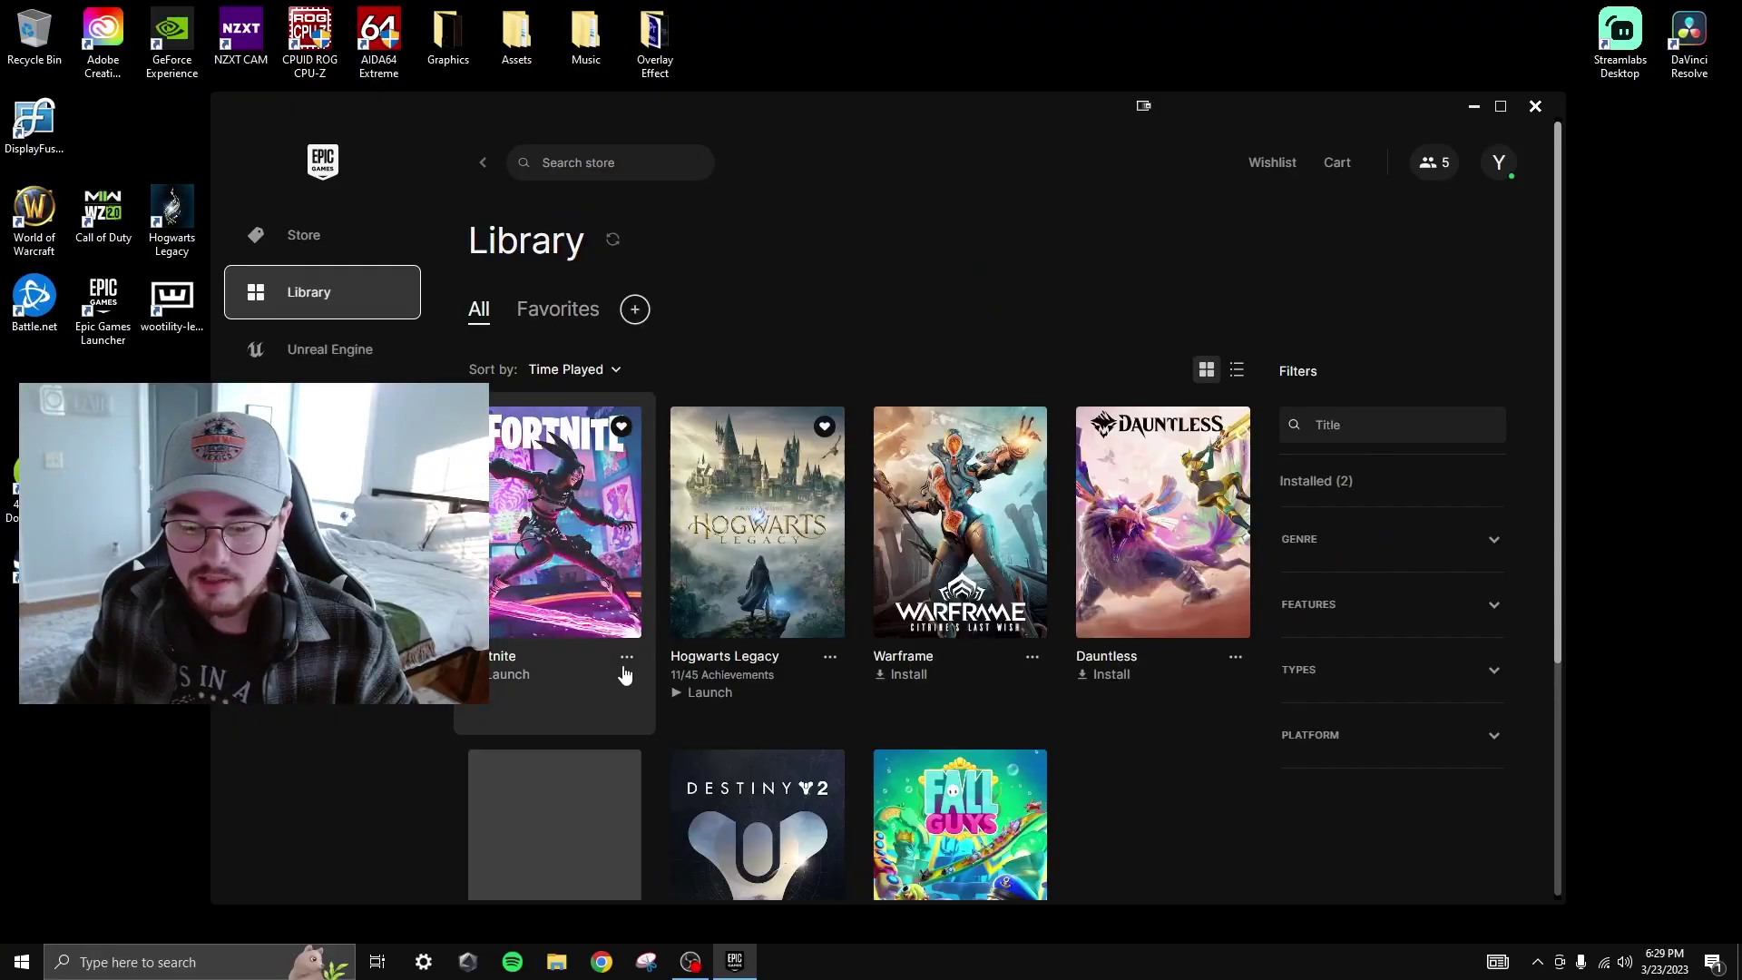
- Switch the Library to list view and check Fortnite's installation options
click(1236, 372)
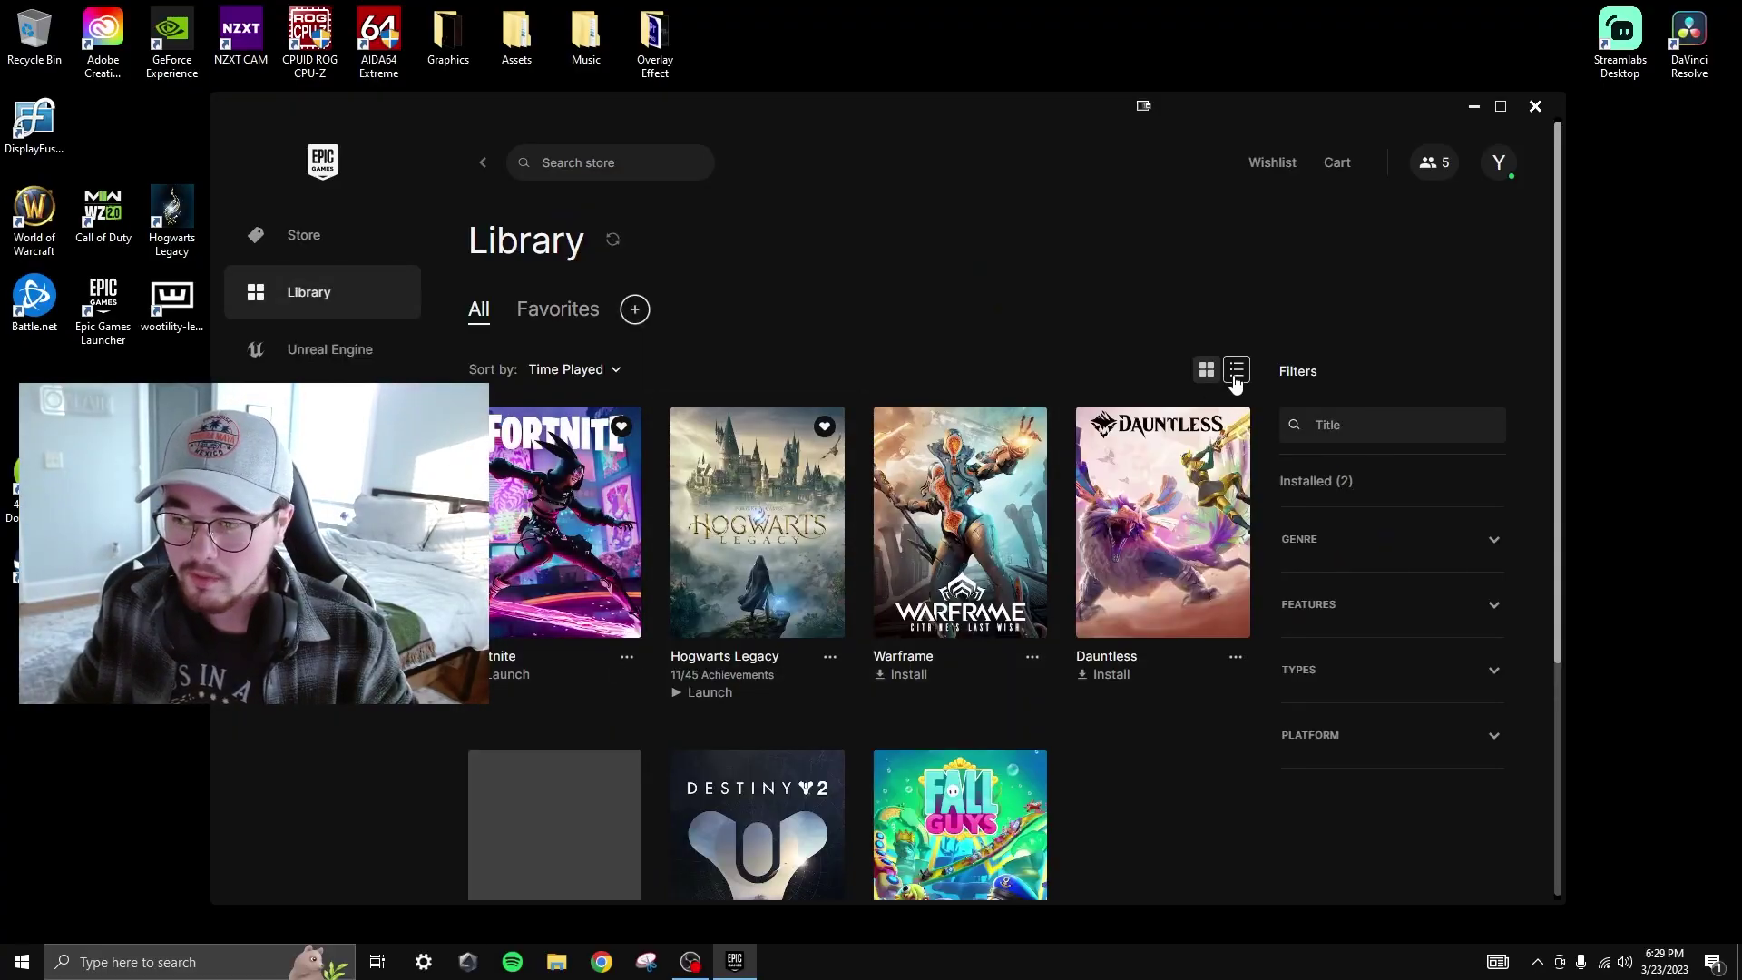
click(1205, 372)
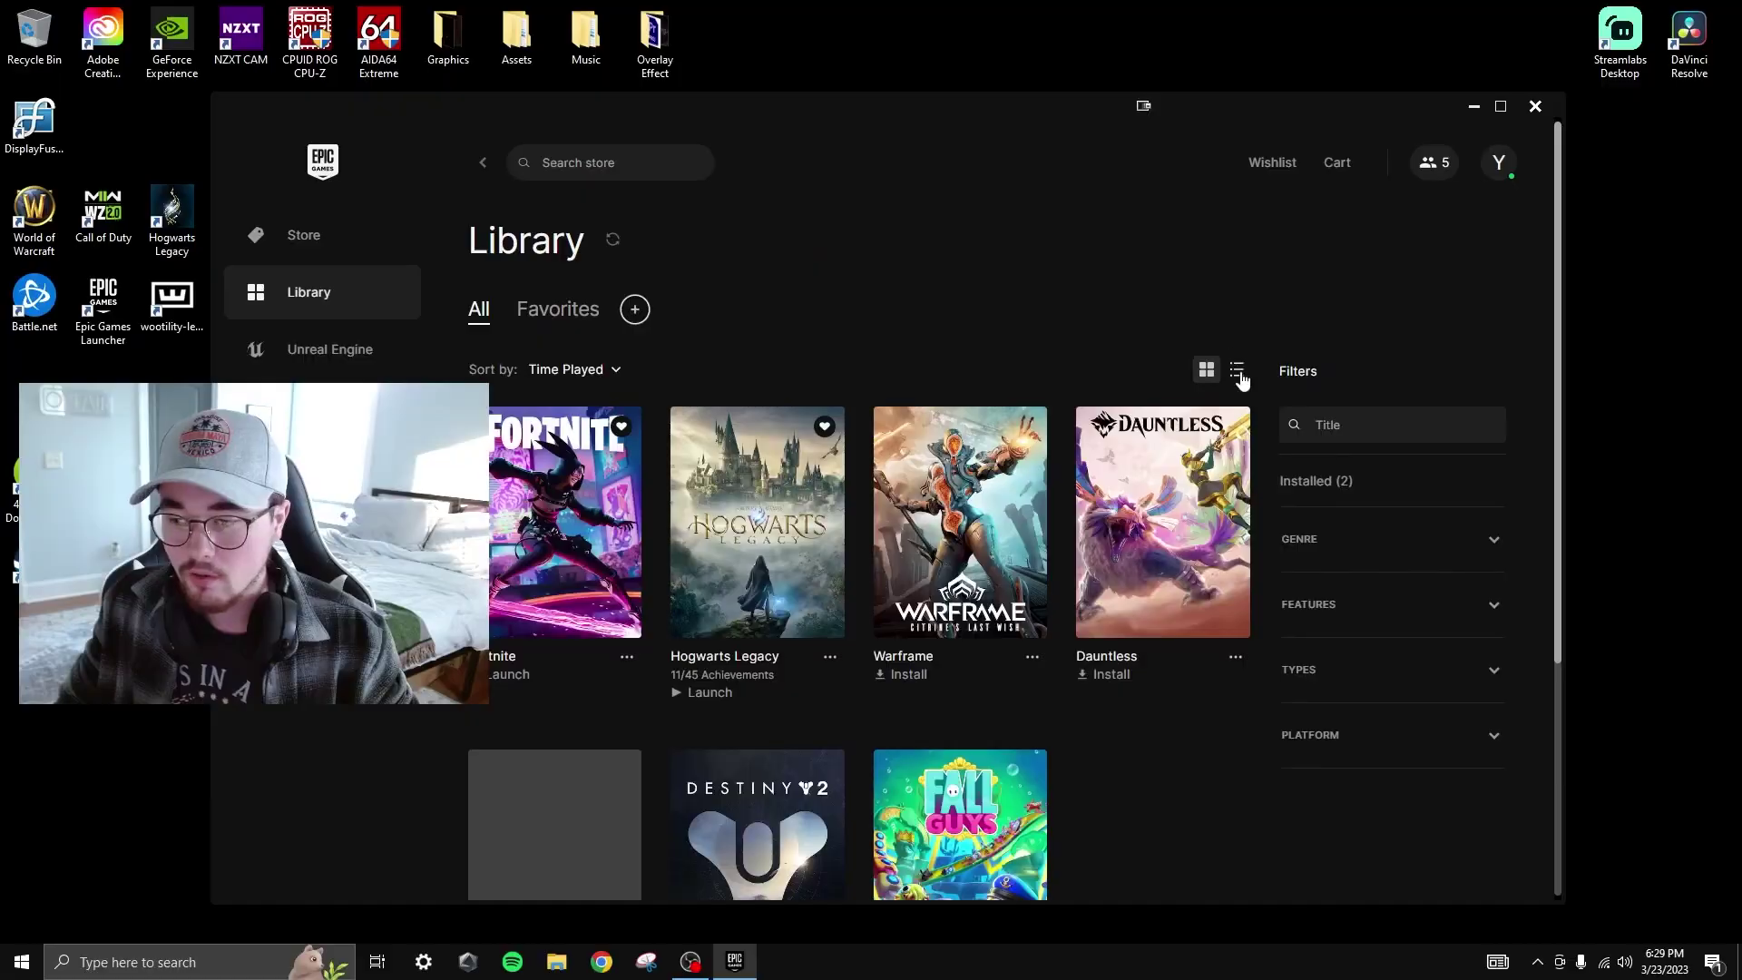
click(1236, 369)
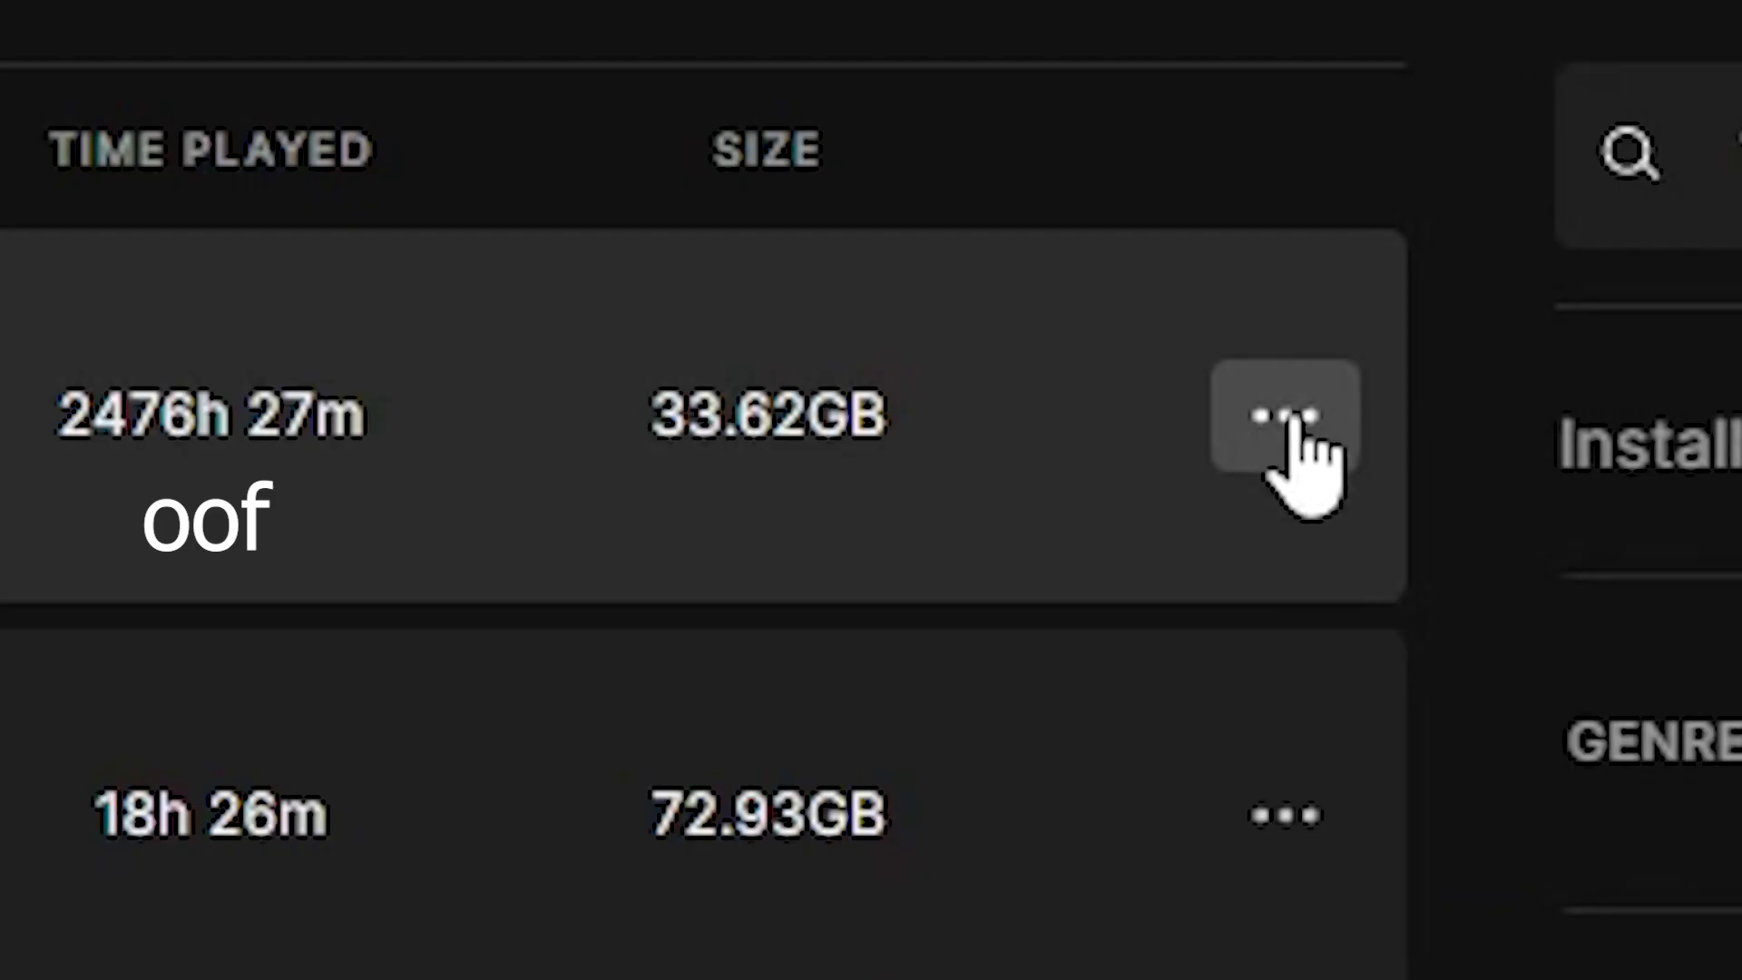
click(1226, 475)
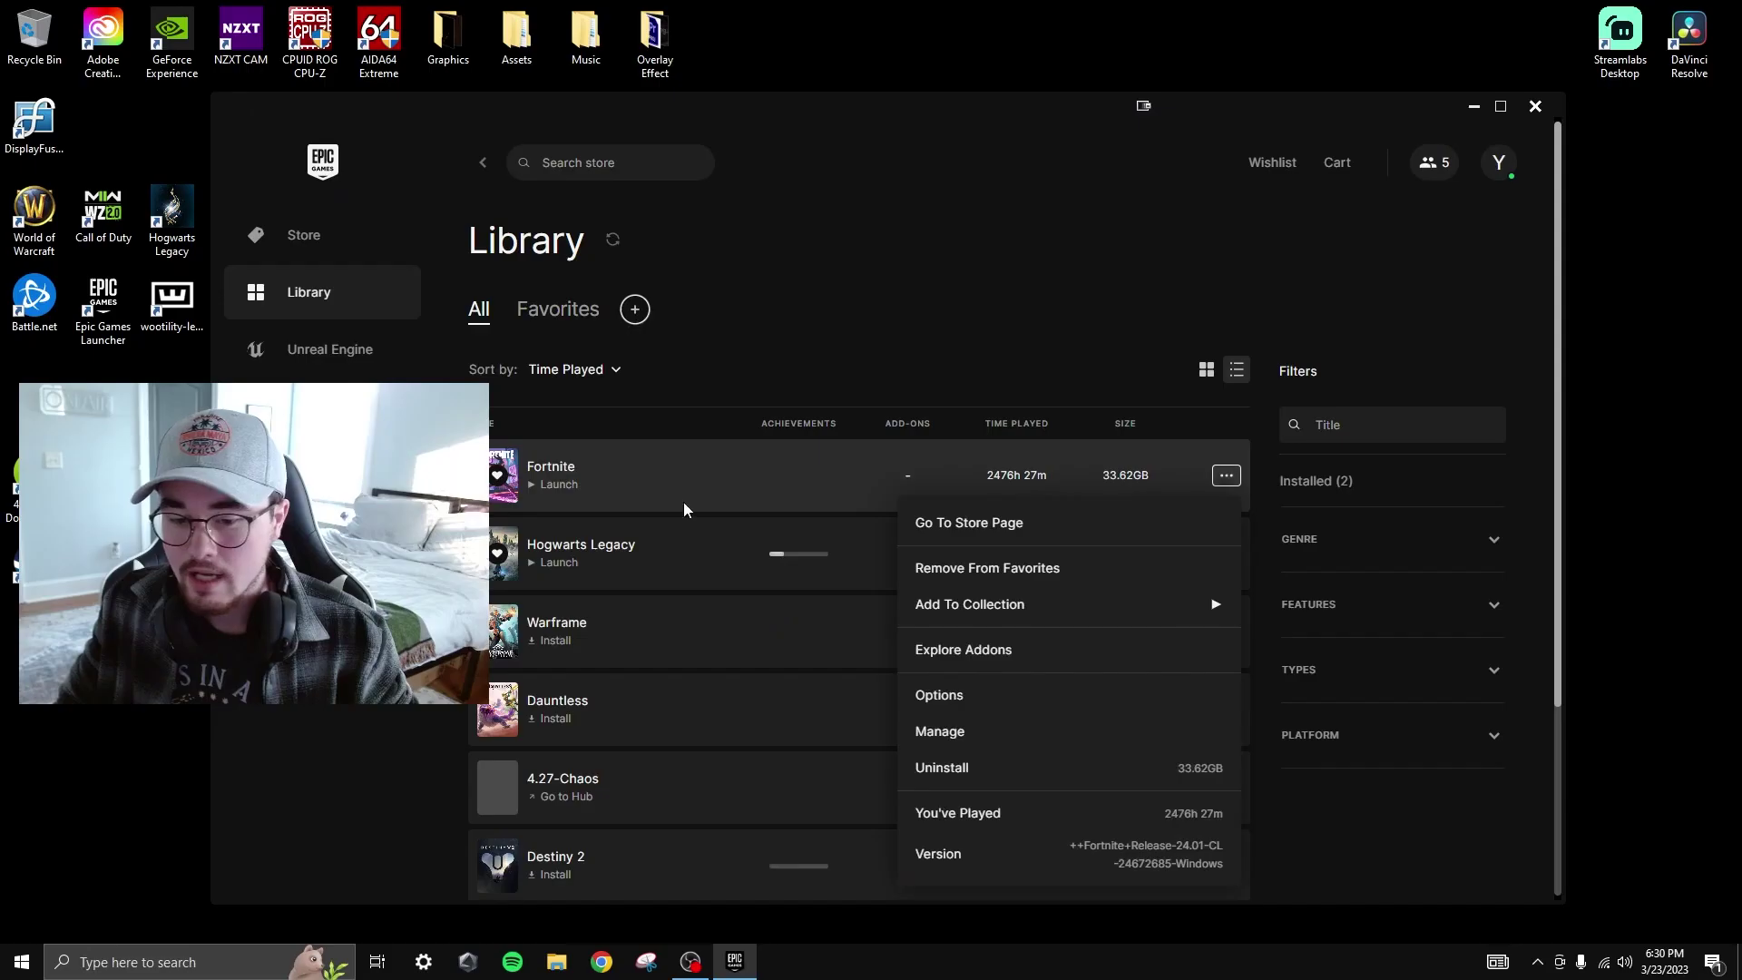
click(997, 705)
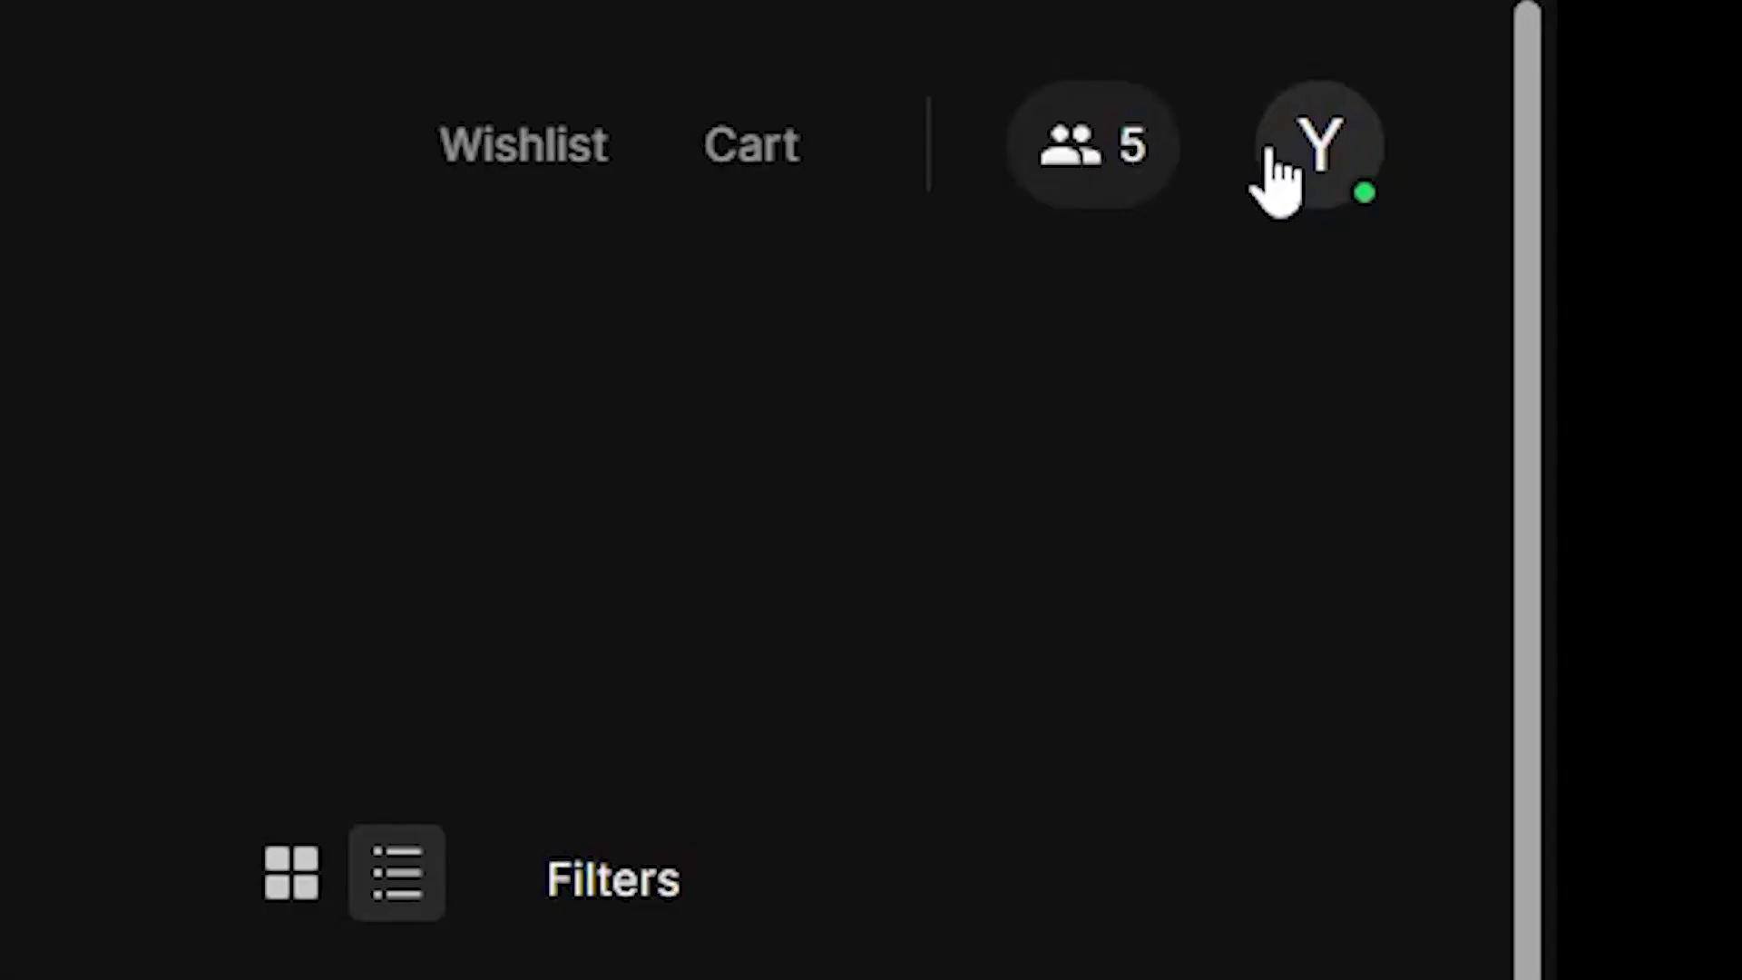
click(1493, 168)
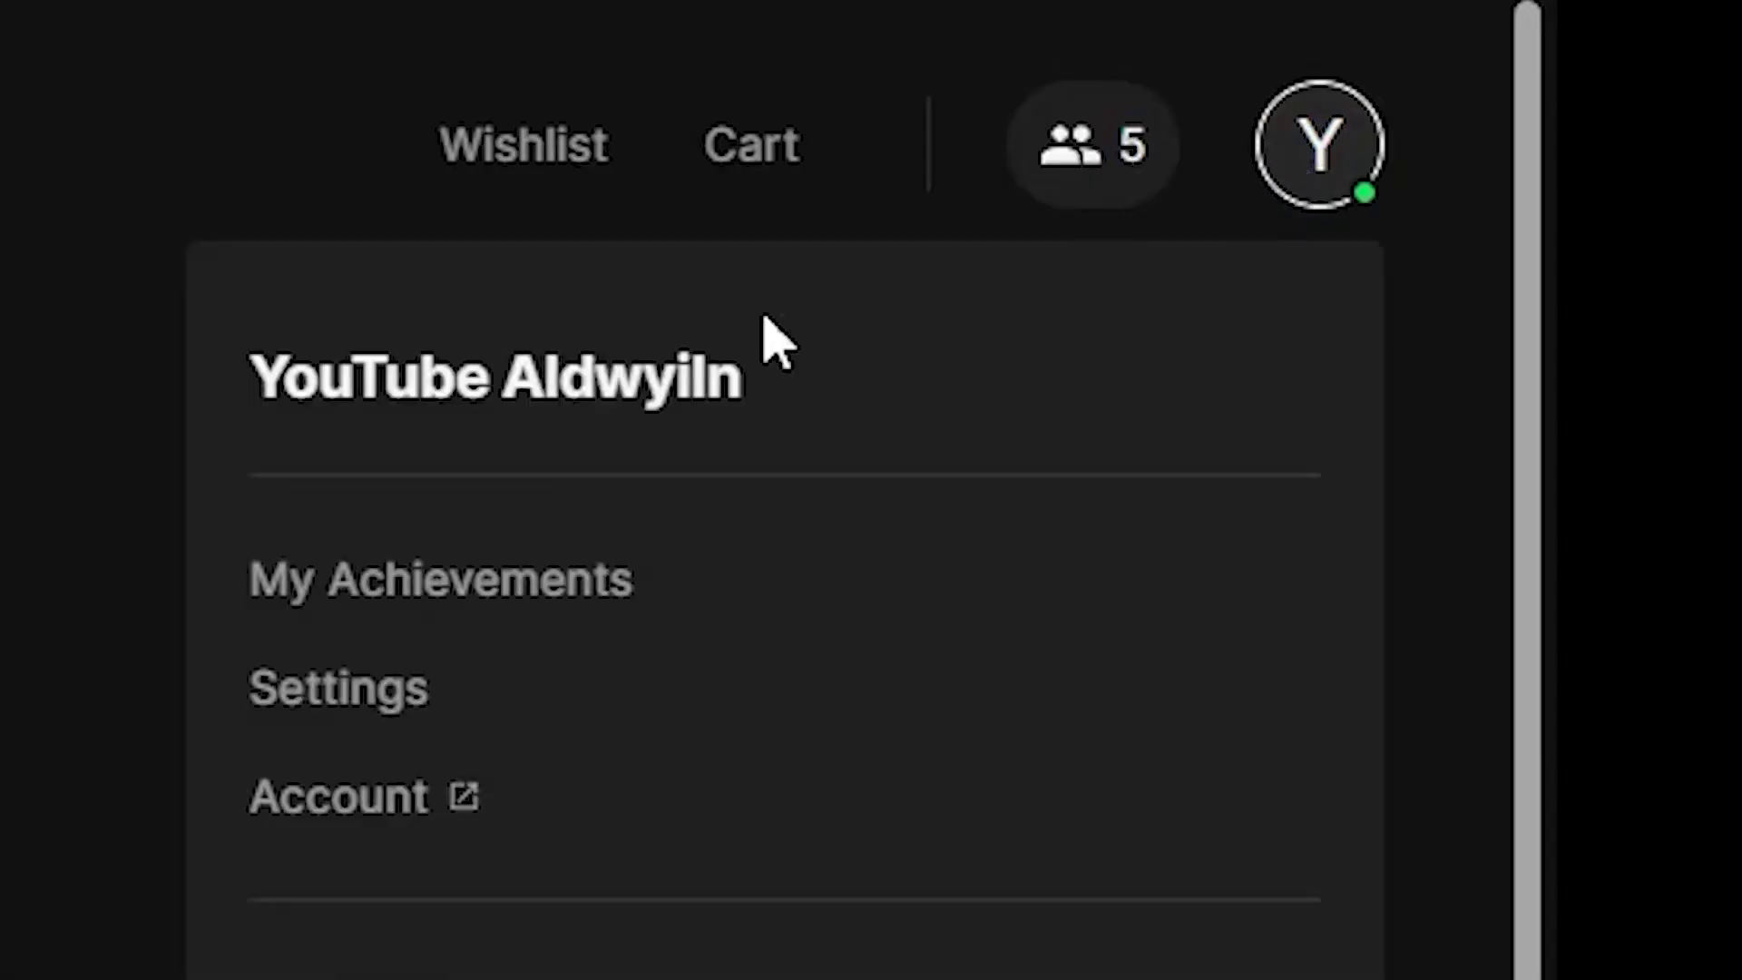
- Give Fortnite launch arguments -NOTEXTURESTREAMING -USEALLAVAILABLECORES -nomansky -limitclientticks in launcher Settings
click(263, 701)
scroll(914, 509, down, 2)
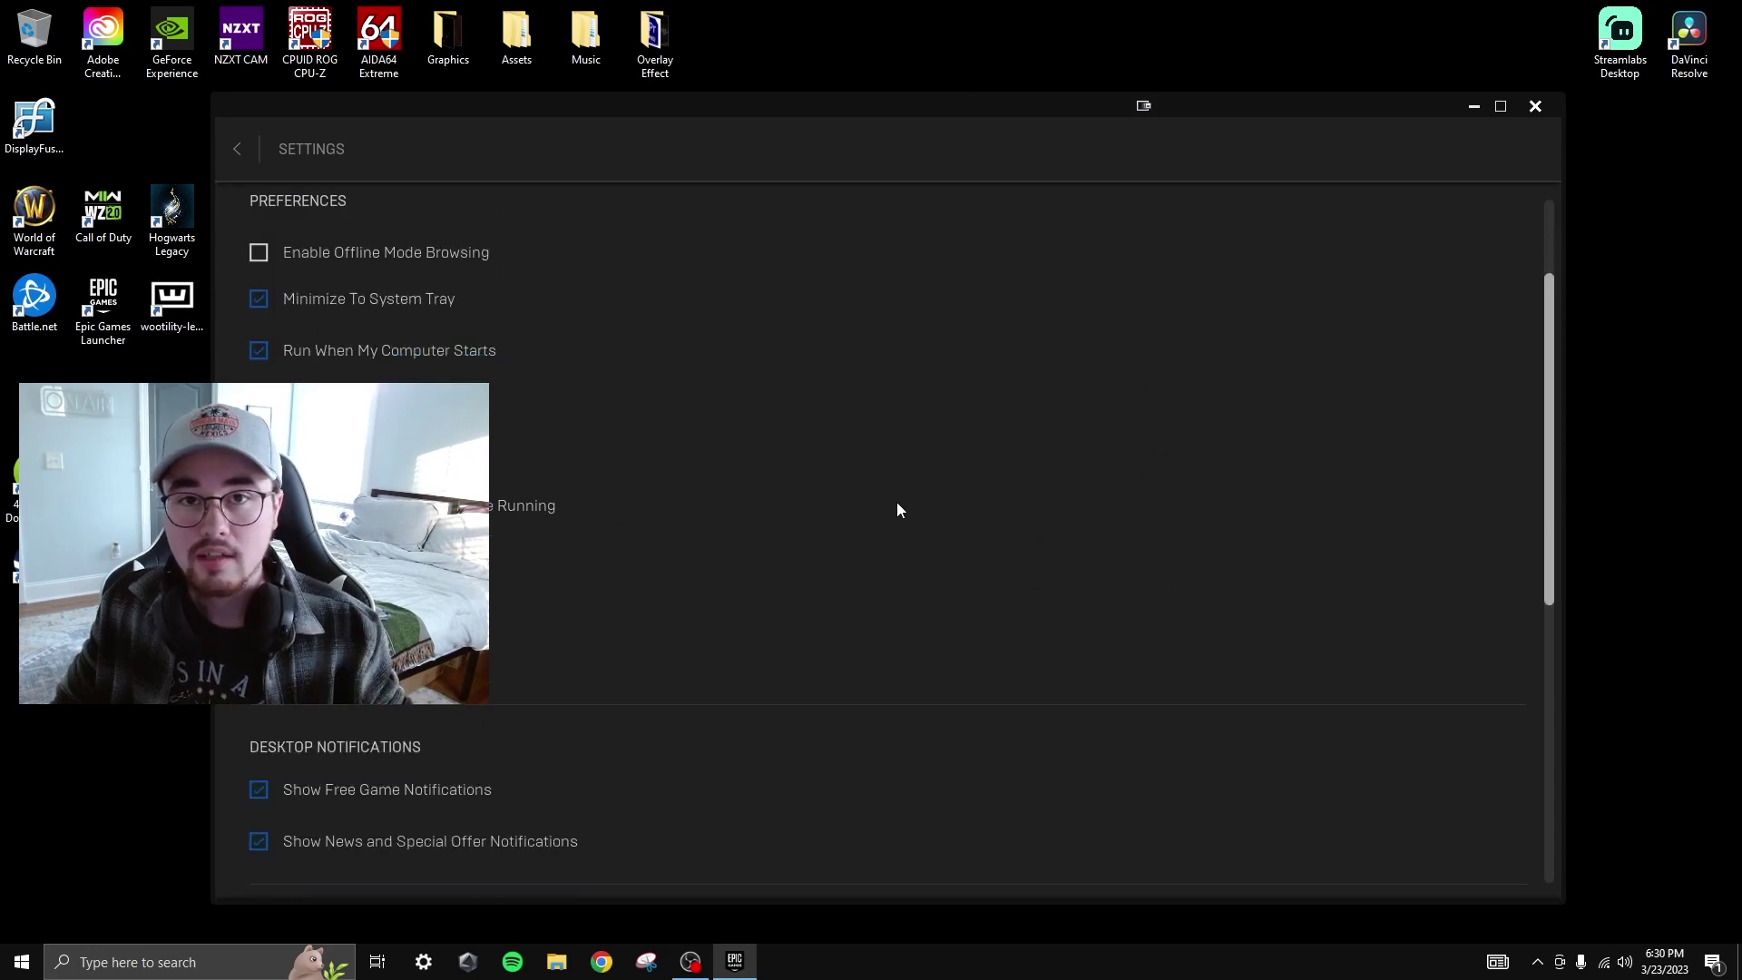
scroll(887, 505, down, 4)
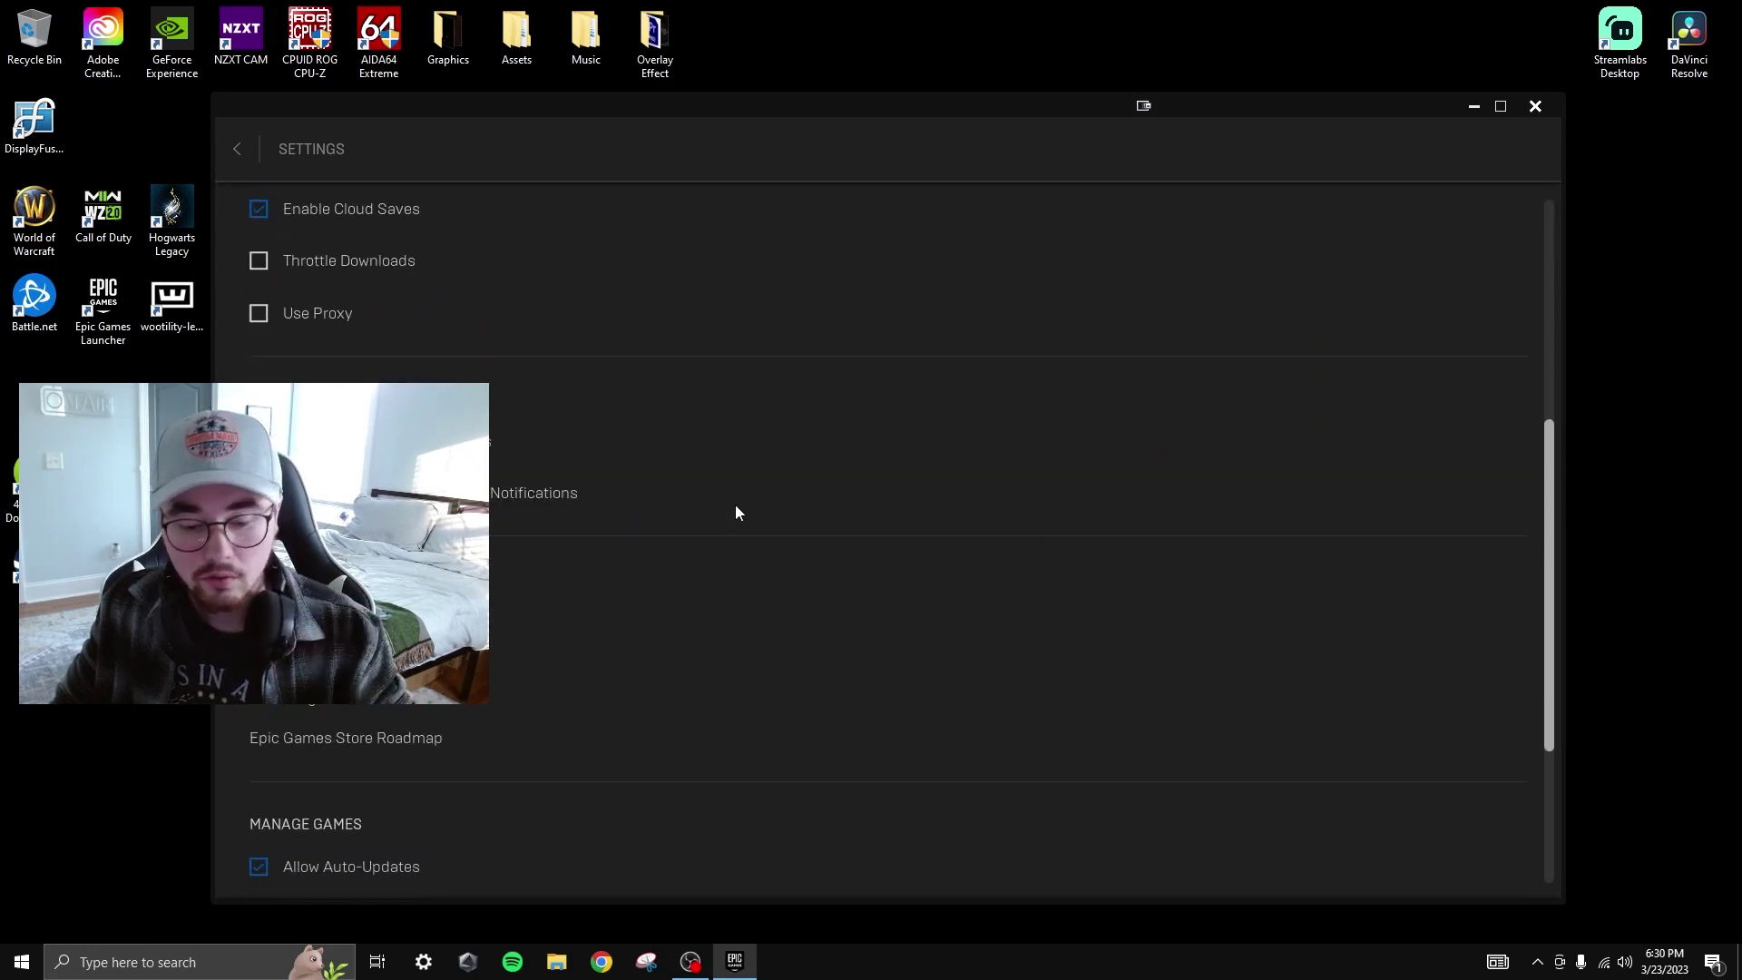
scroll(728, 504, down, 4)
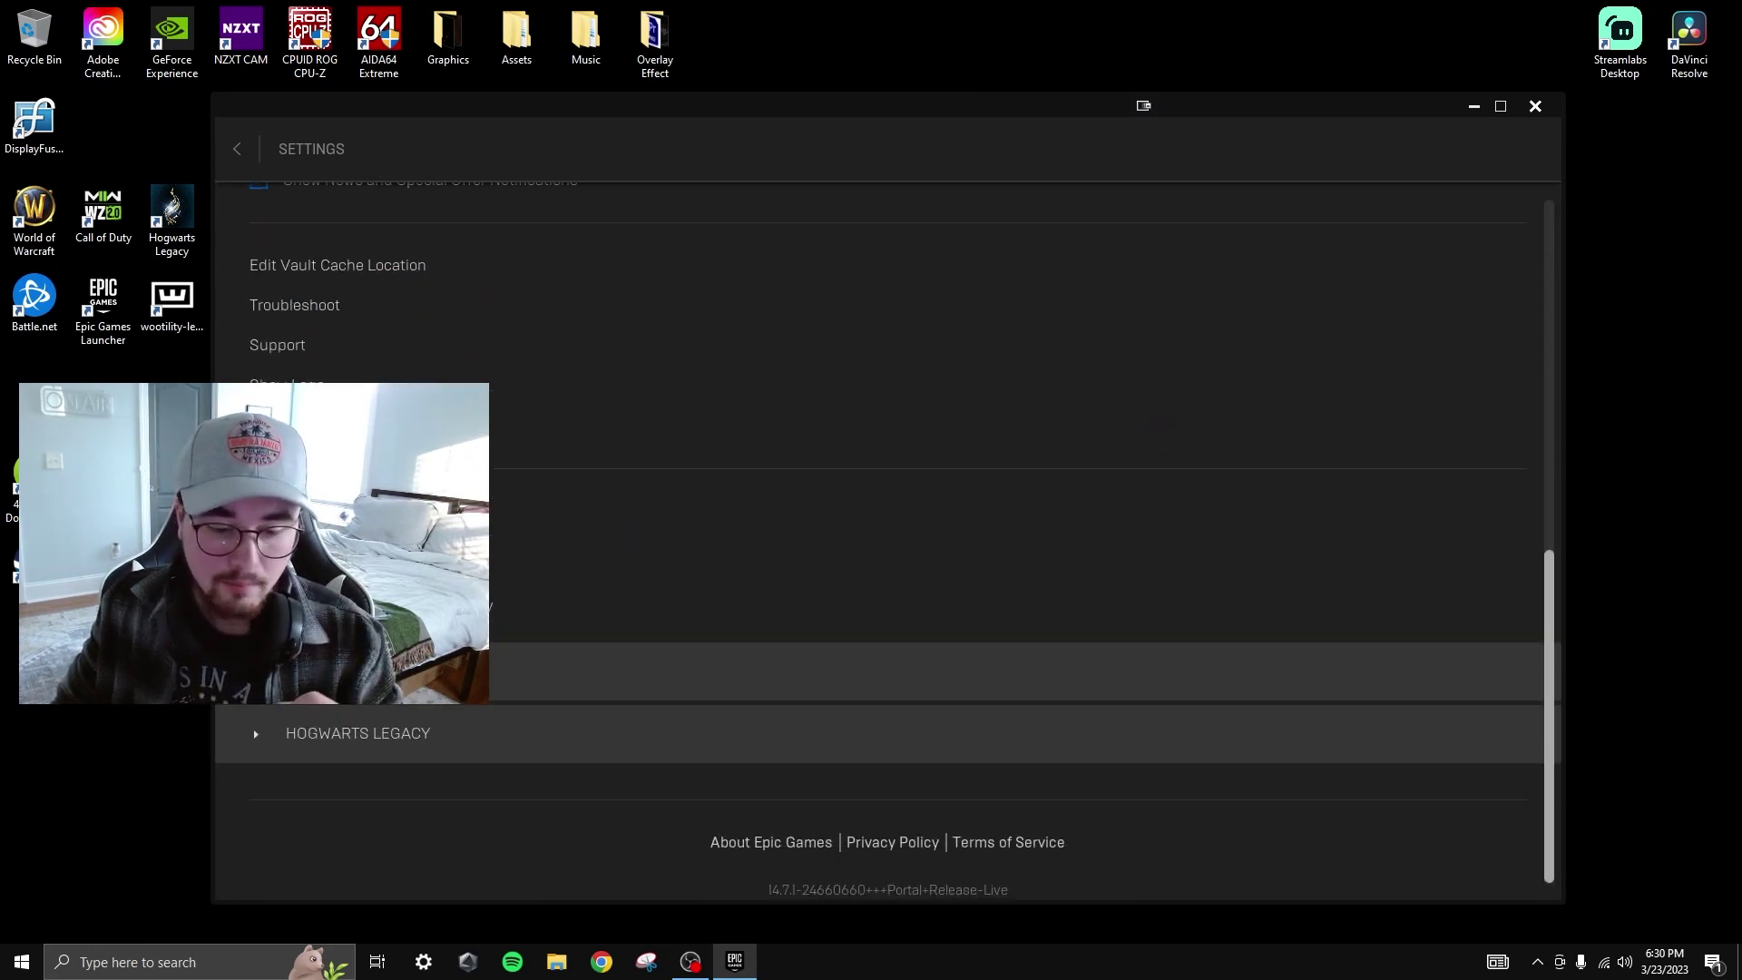
click(363, 672)
scroll(363, 672, down, 2)
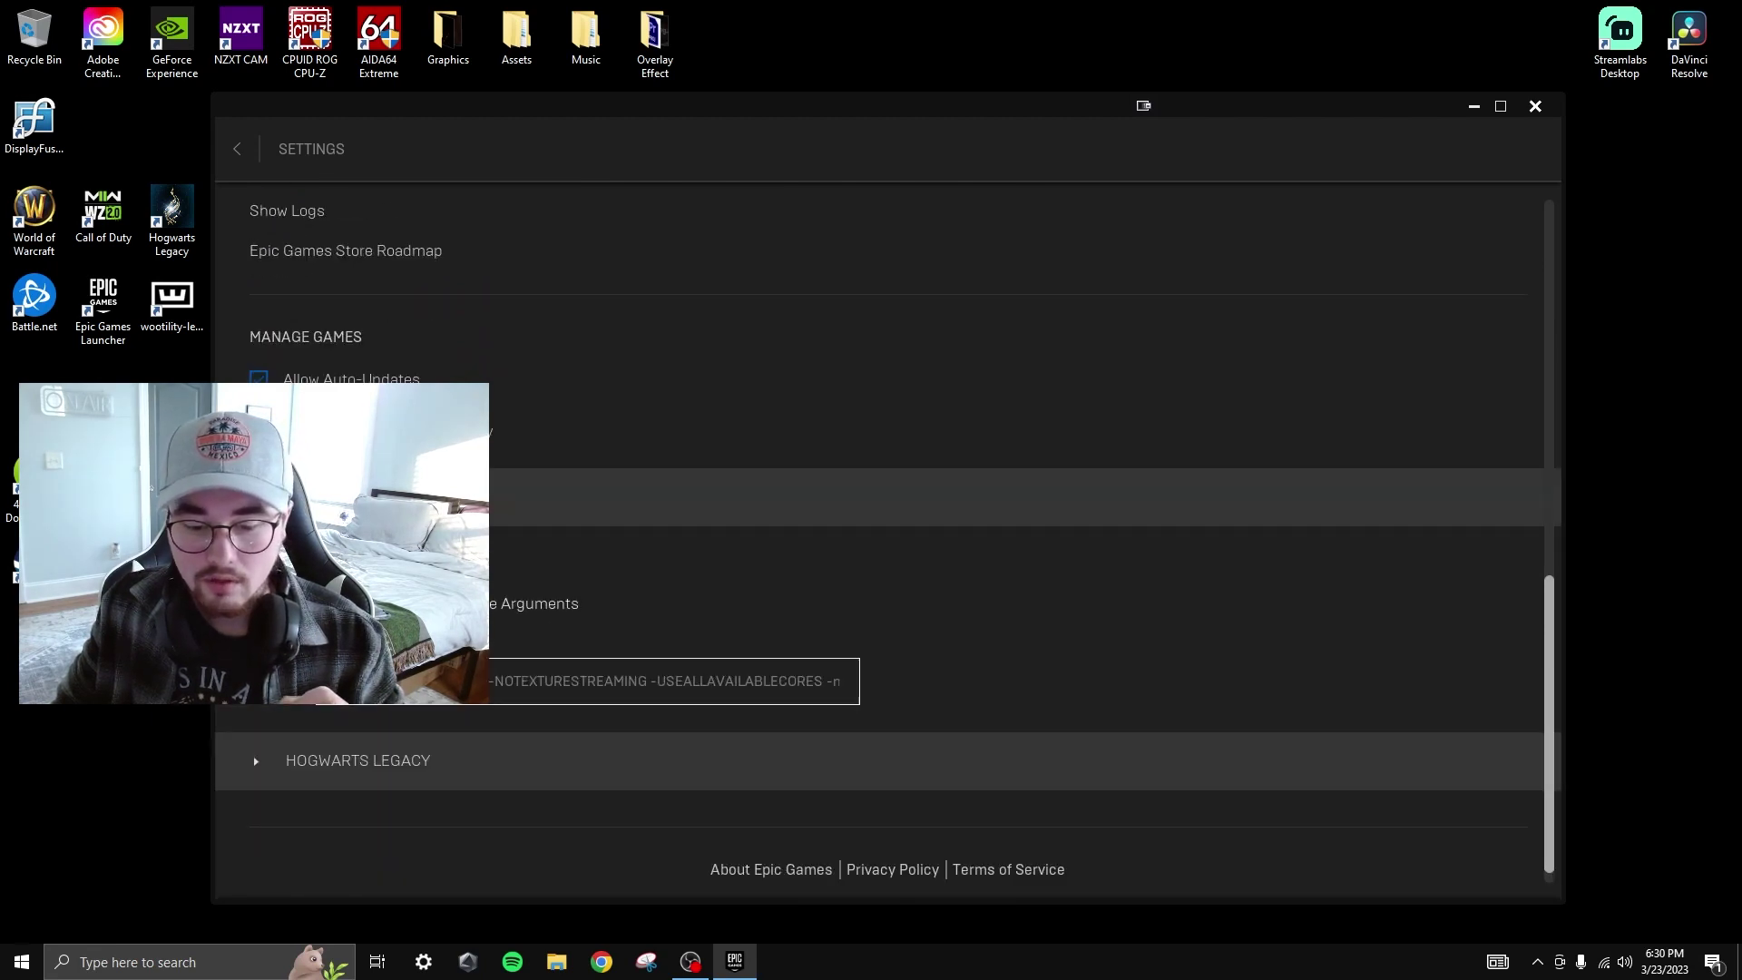
scroll(599, 604, down, 1)
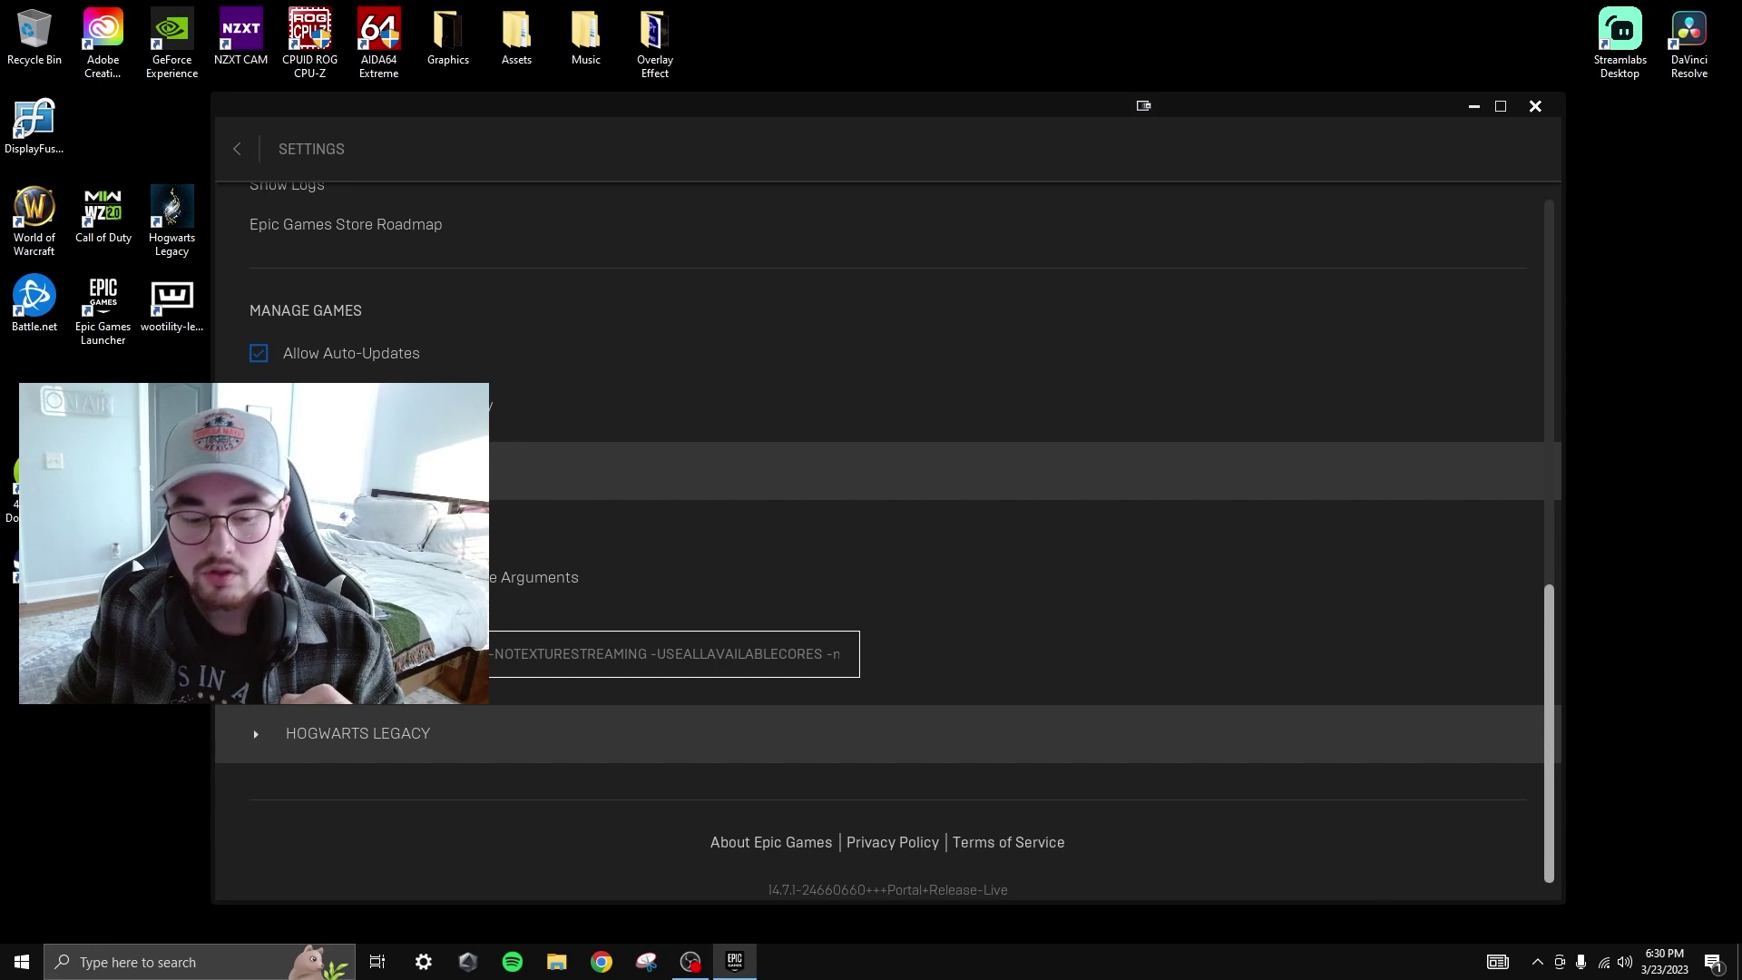
drag(454, 654, 1029, 639)
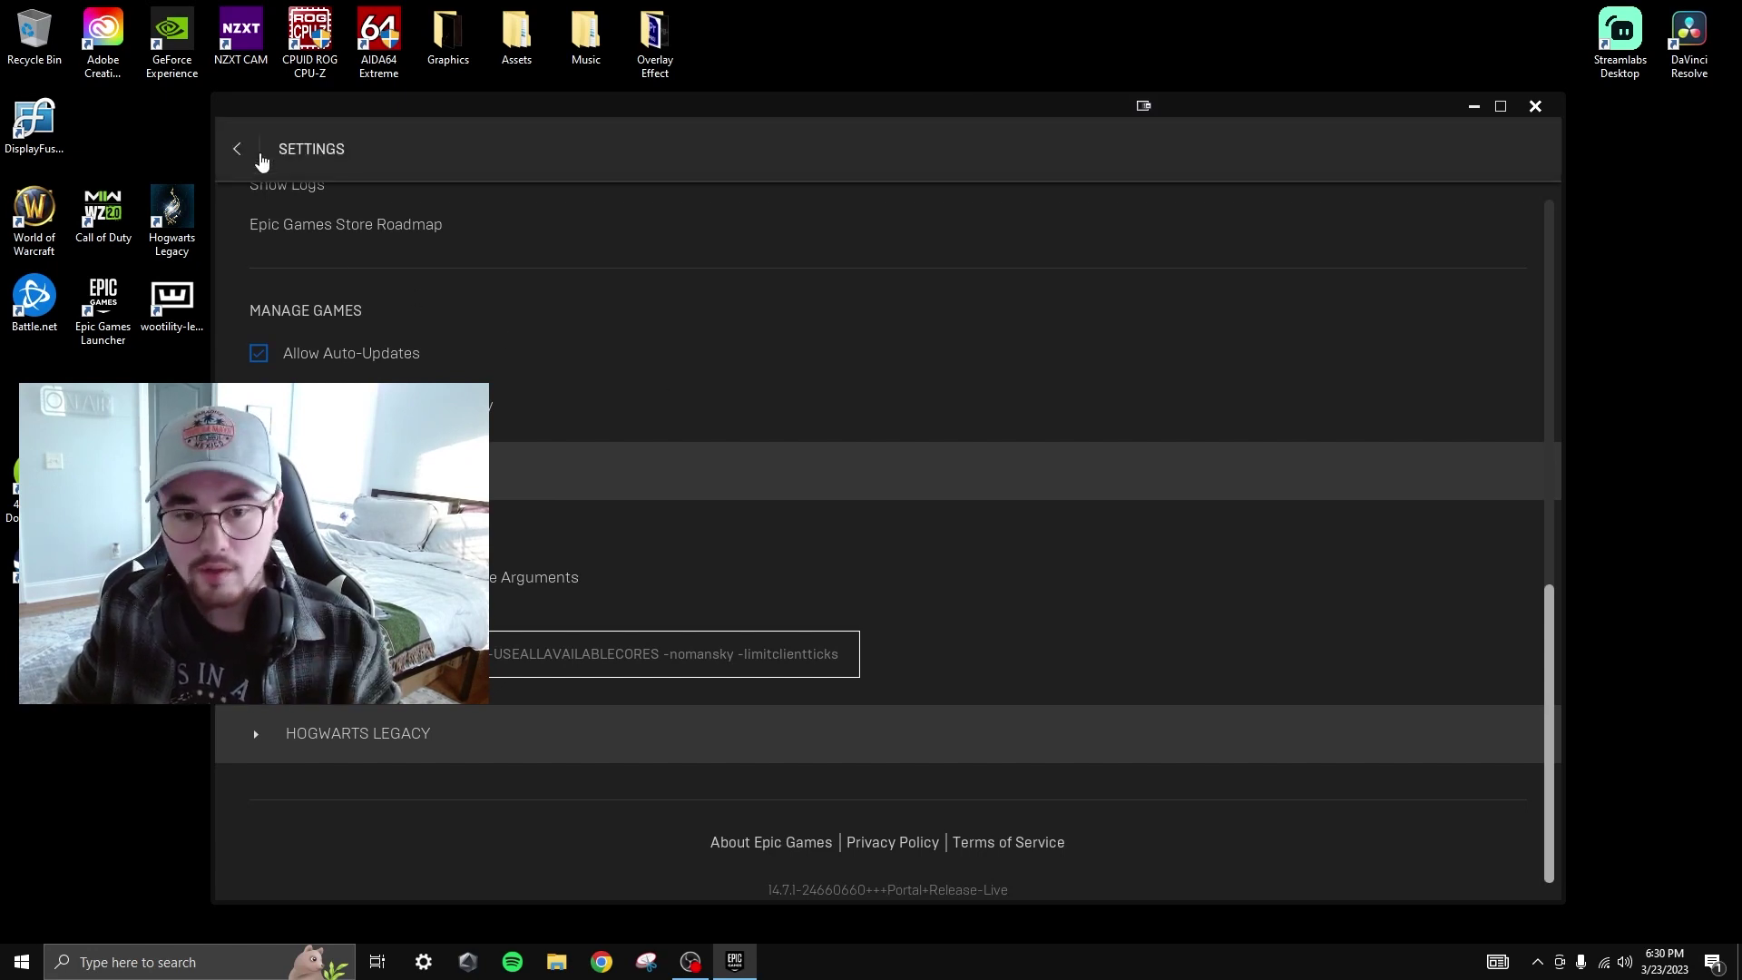
click(237, 147)
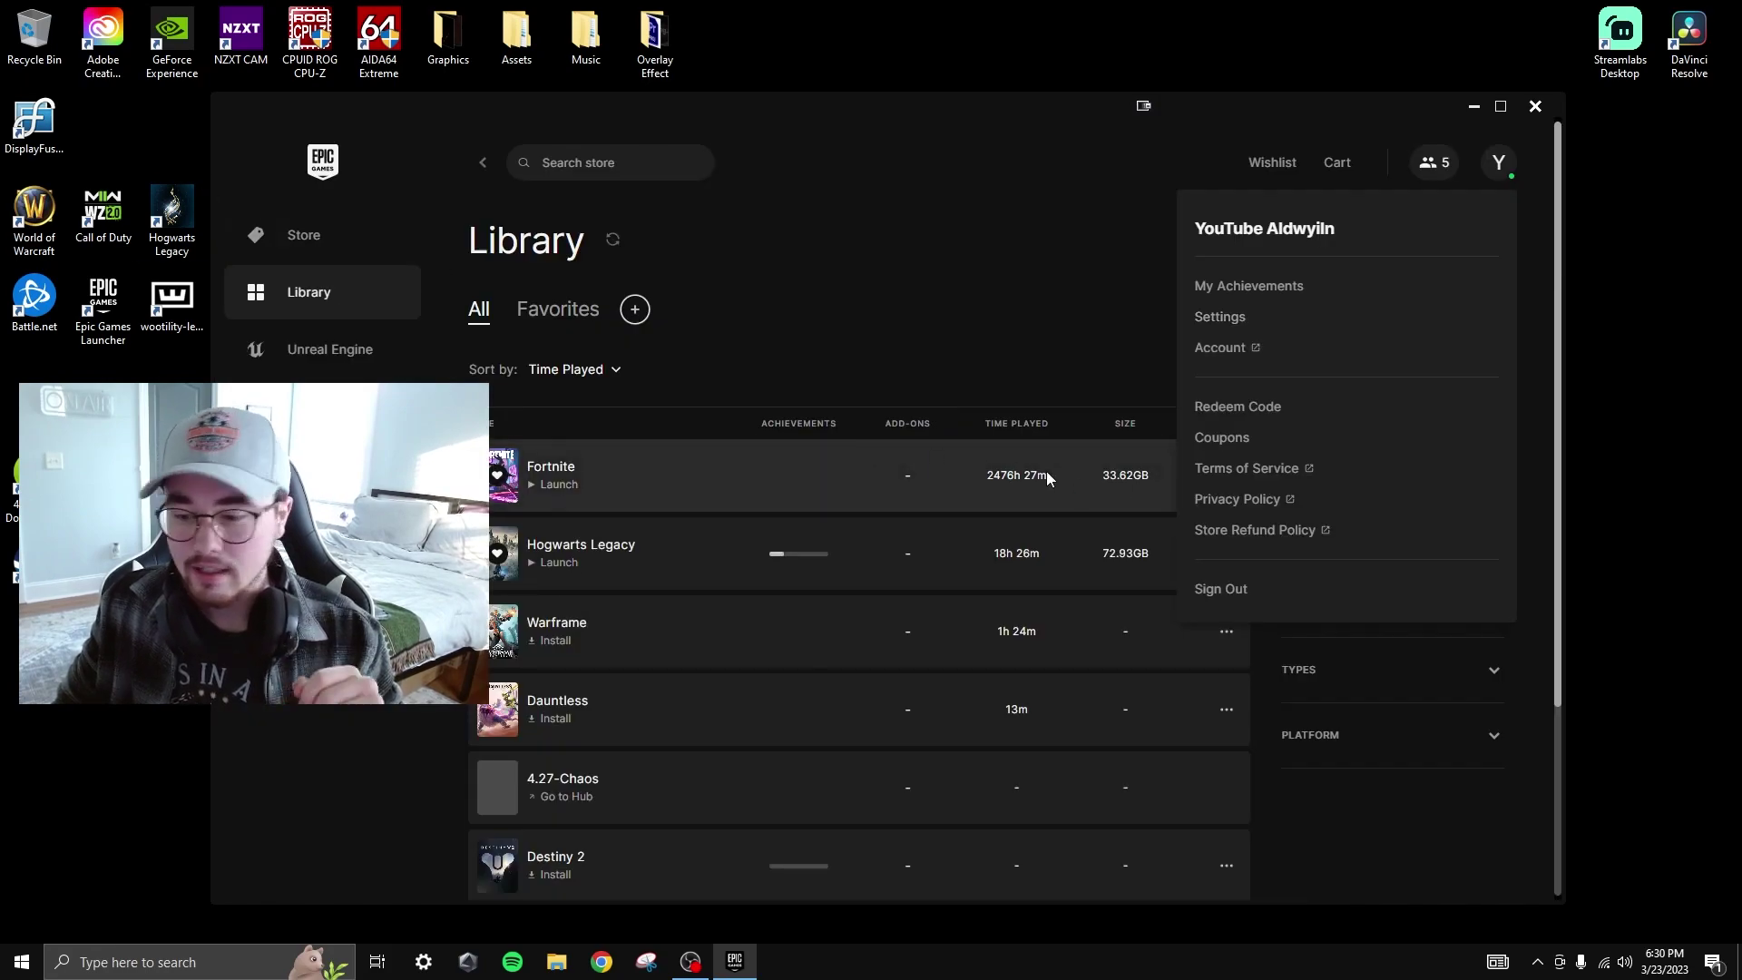
- Start verifying Fortnite's game files, then show the desktop with its context menu
click(1020, 342)
click(1229, 477)
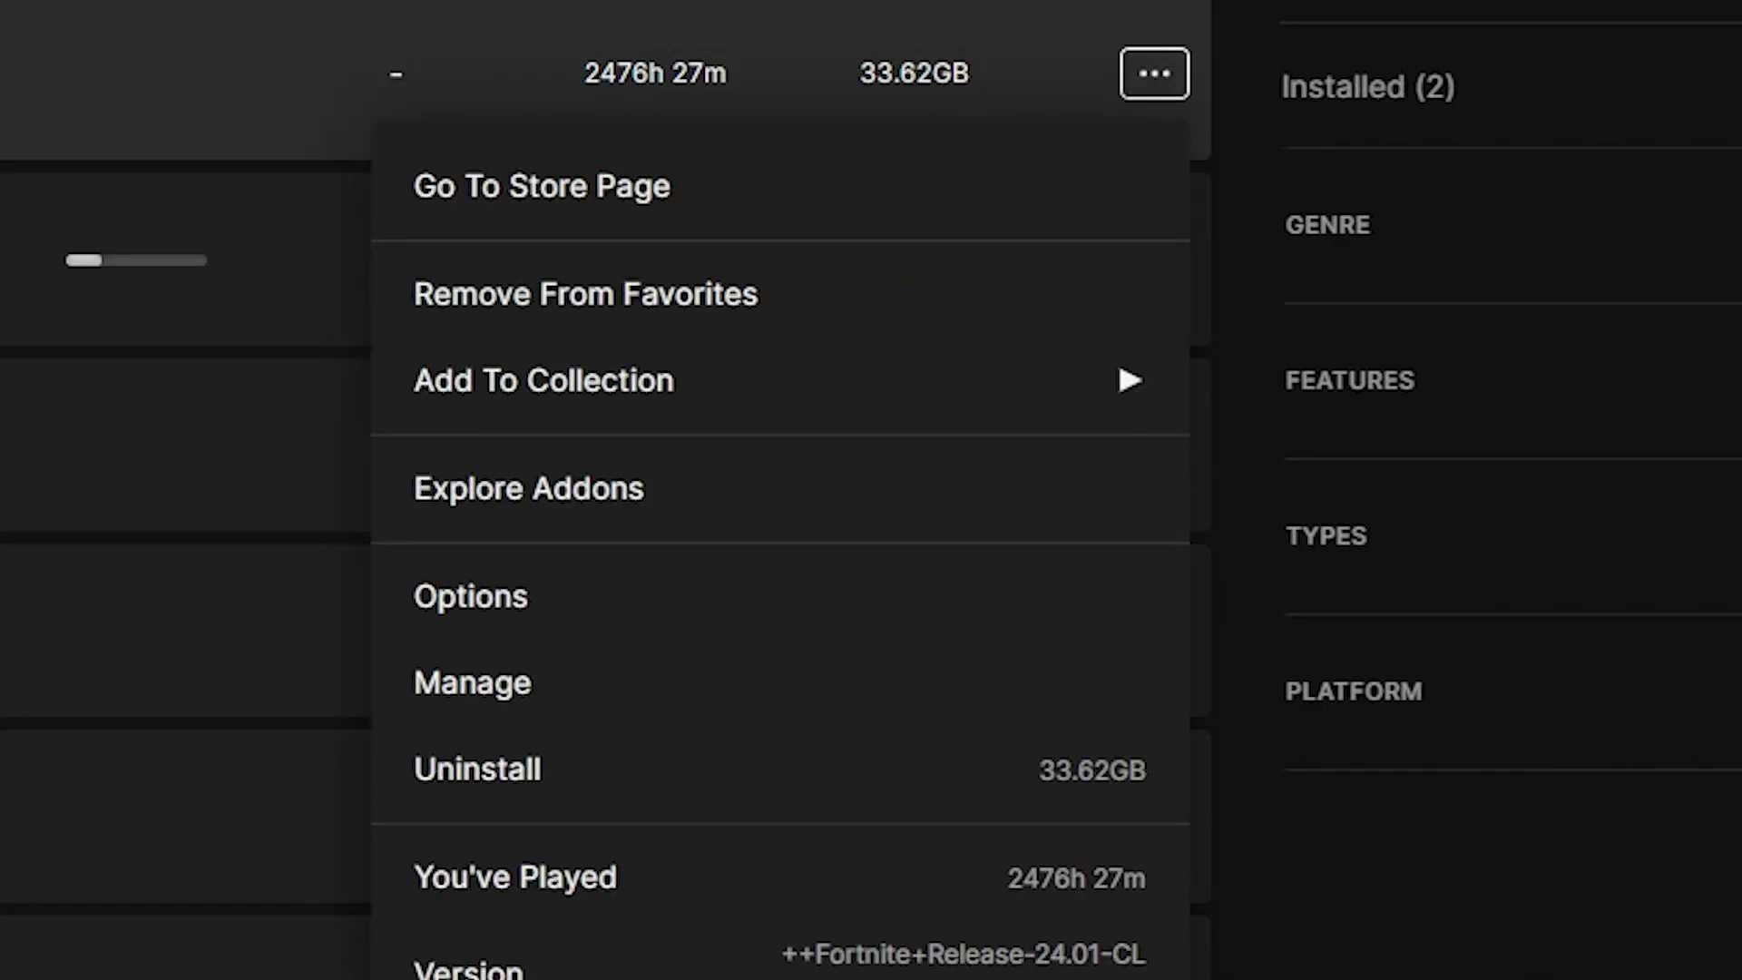
click(490, 679)
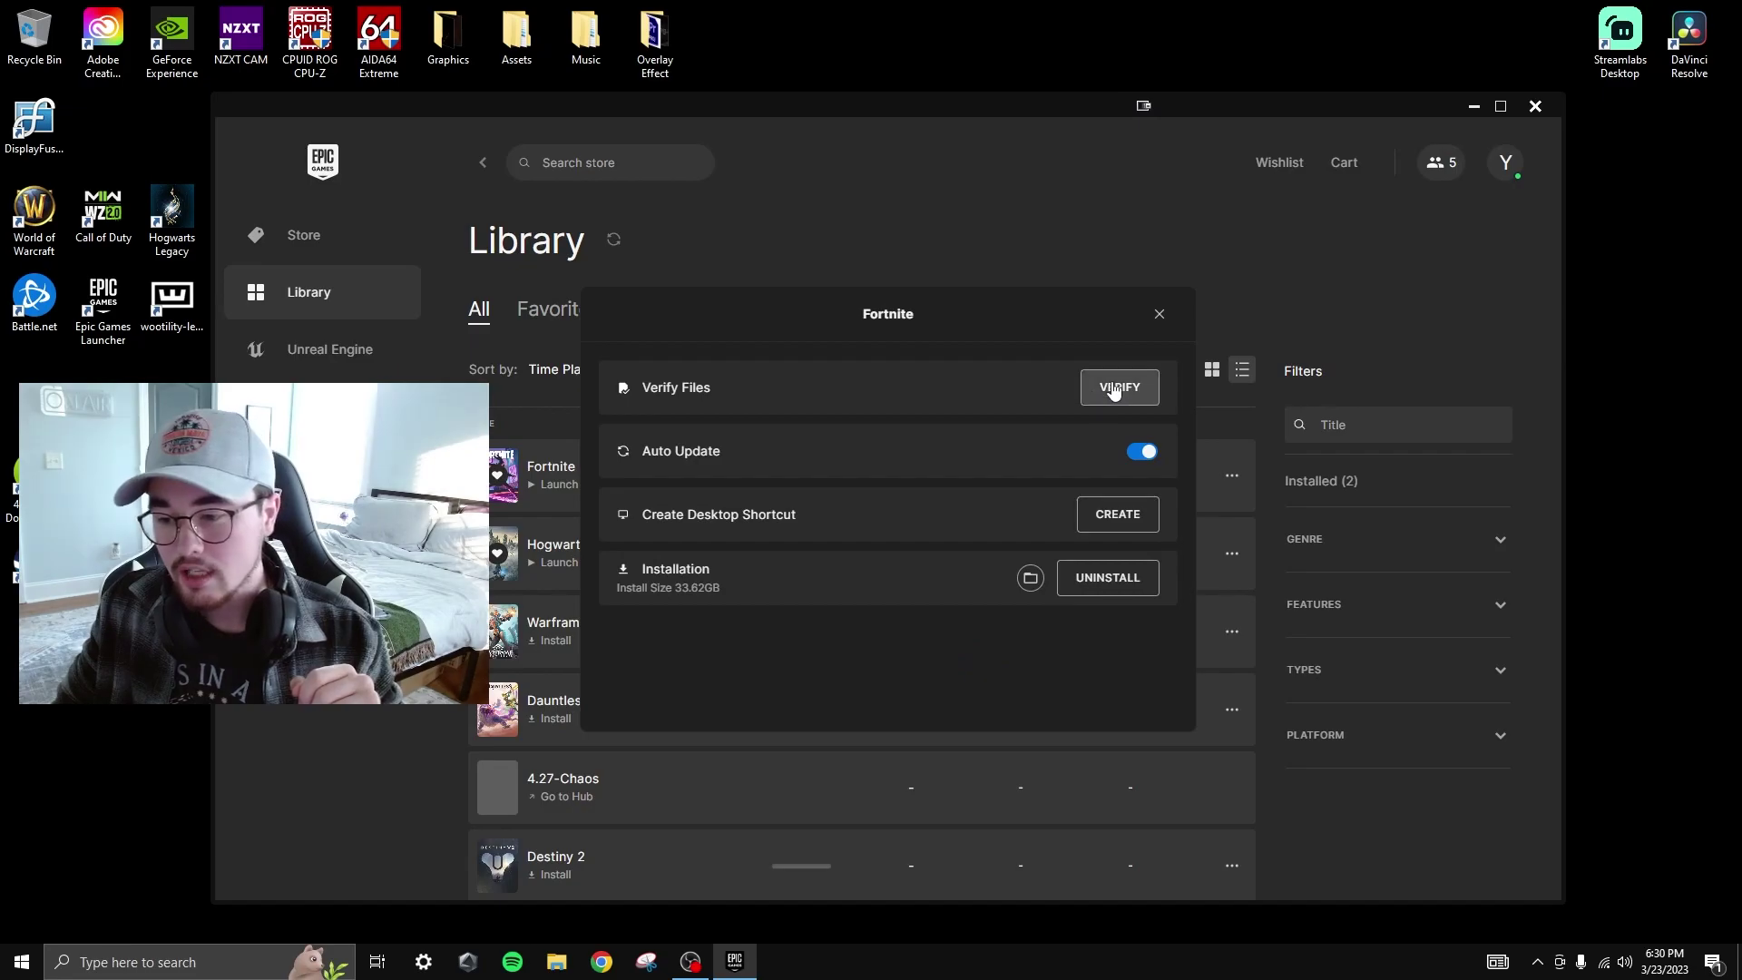
click(1114, 388)
key(super+d)
right_click(723, 421)
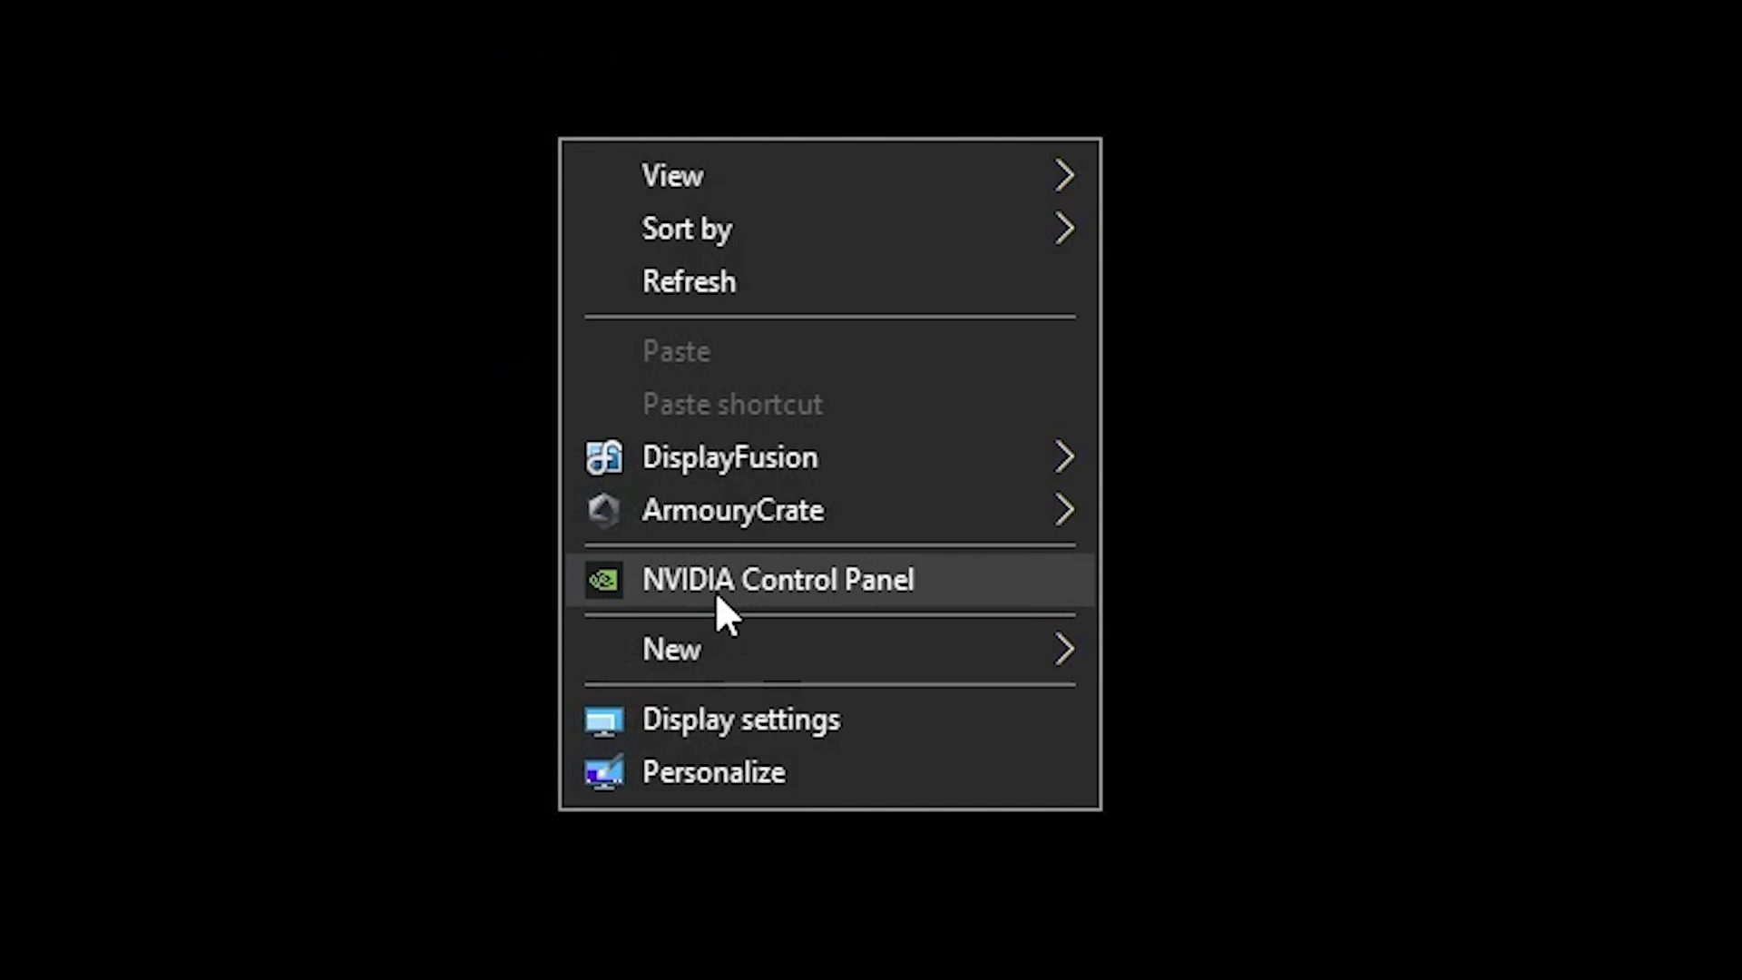
- Set Adjust image settings with preview to use my preference emphasizing Performance
click(717, 592)
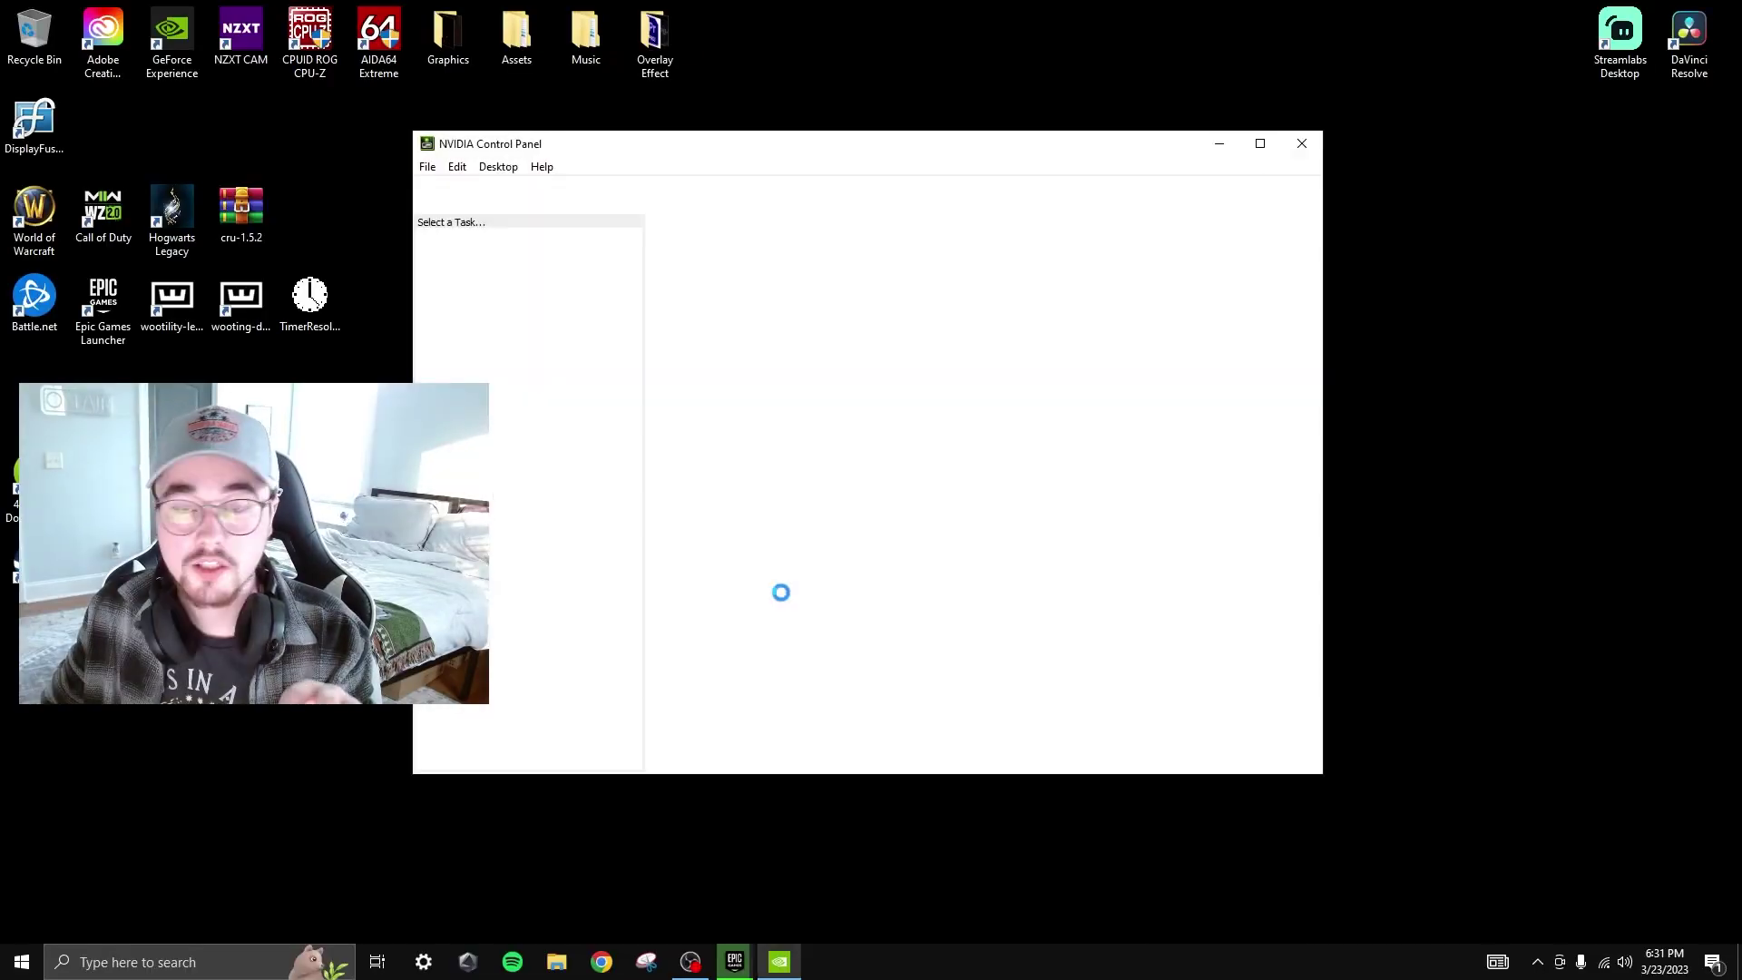
click(495, 255)
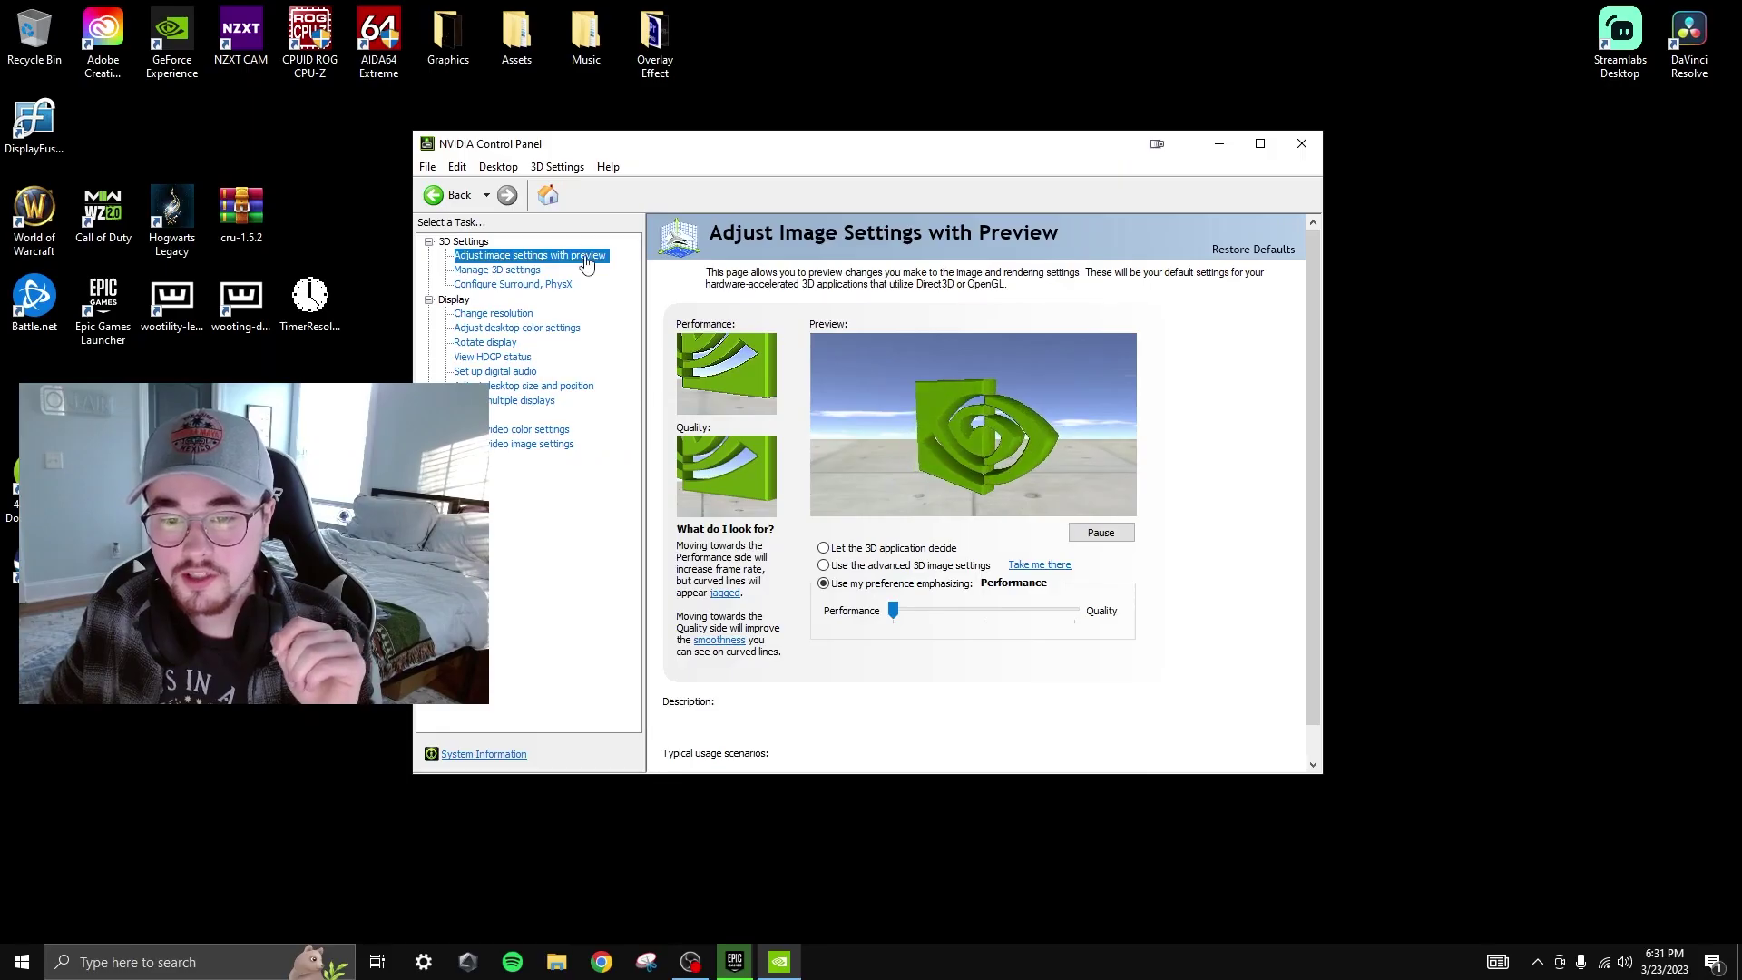
mouse_move(858, 550)
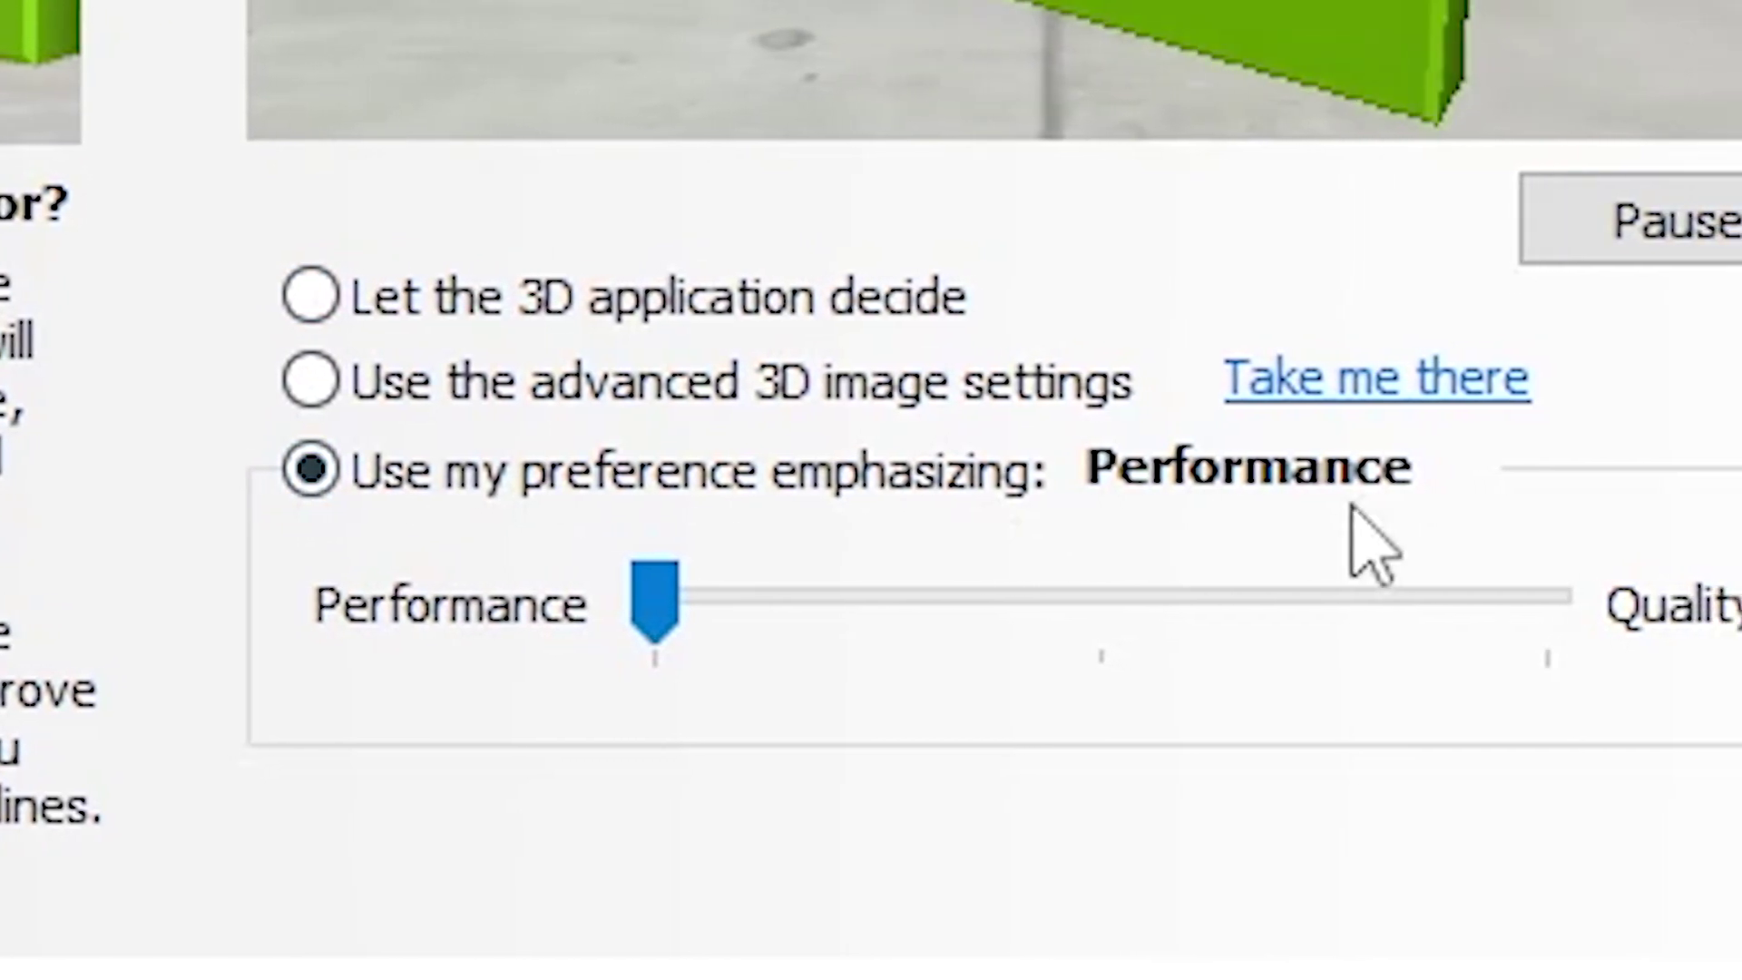
click(1511, 603)
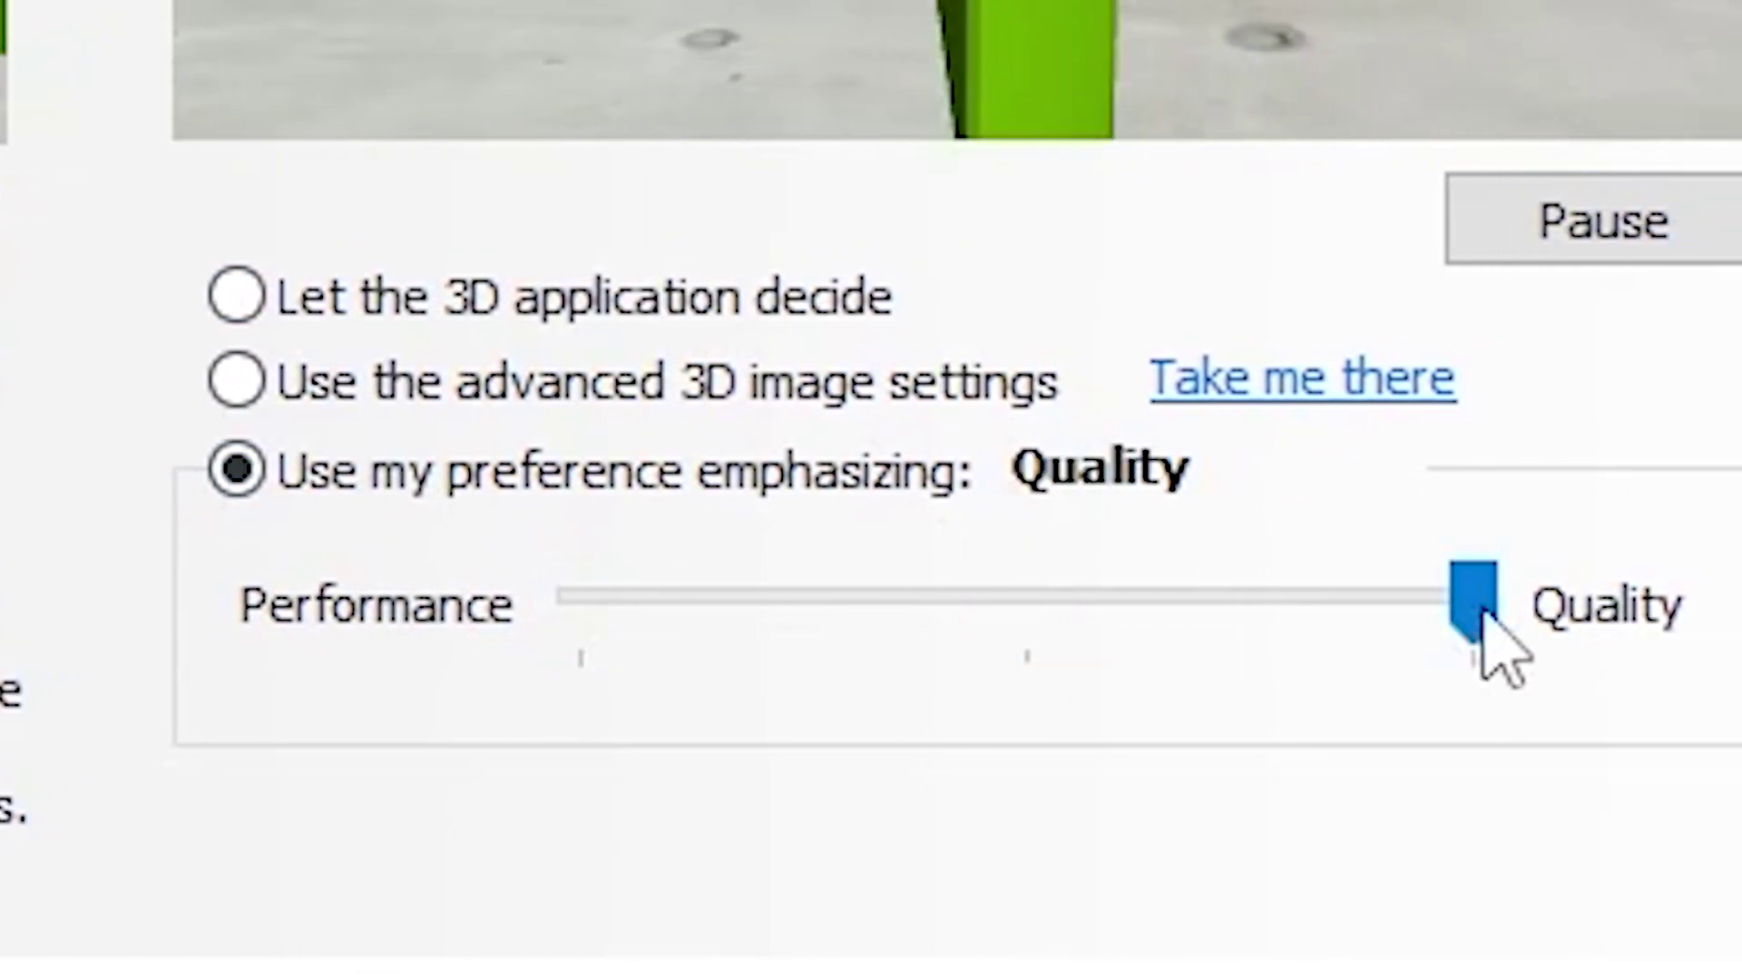
drag(844, 599, 157, 665)
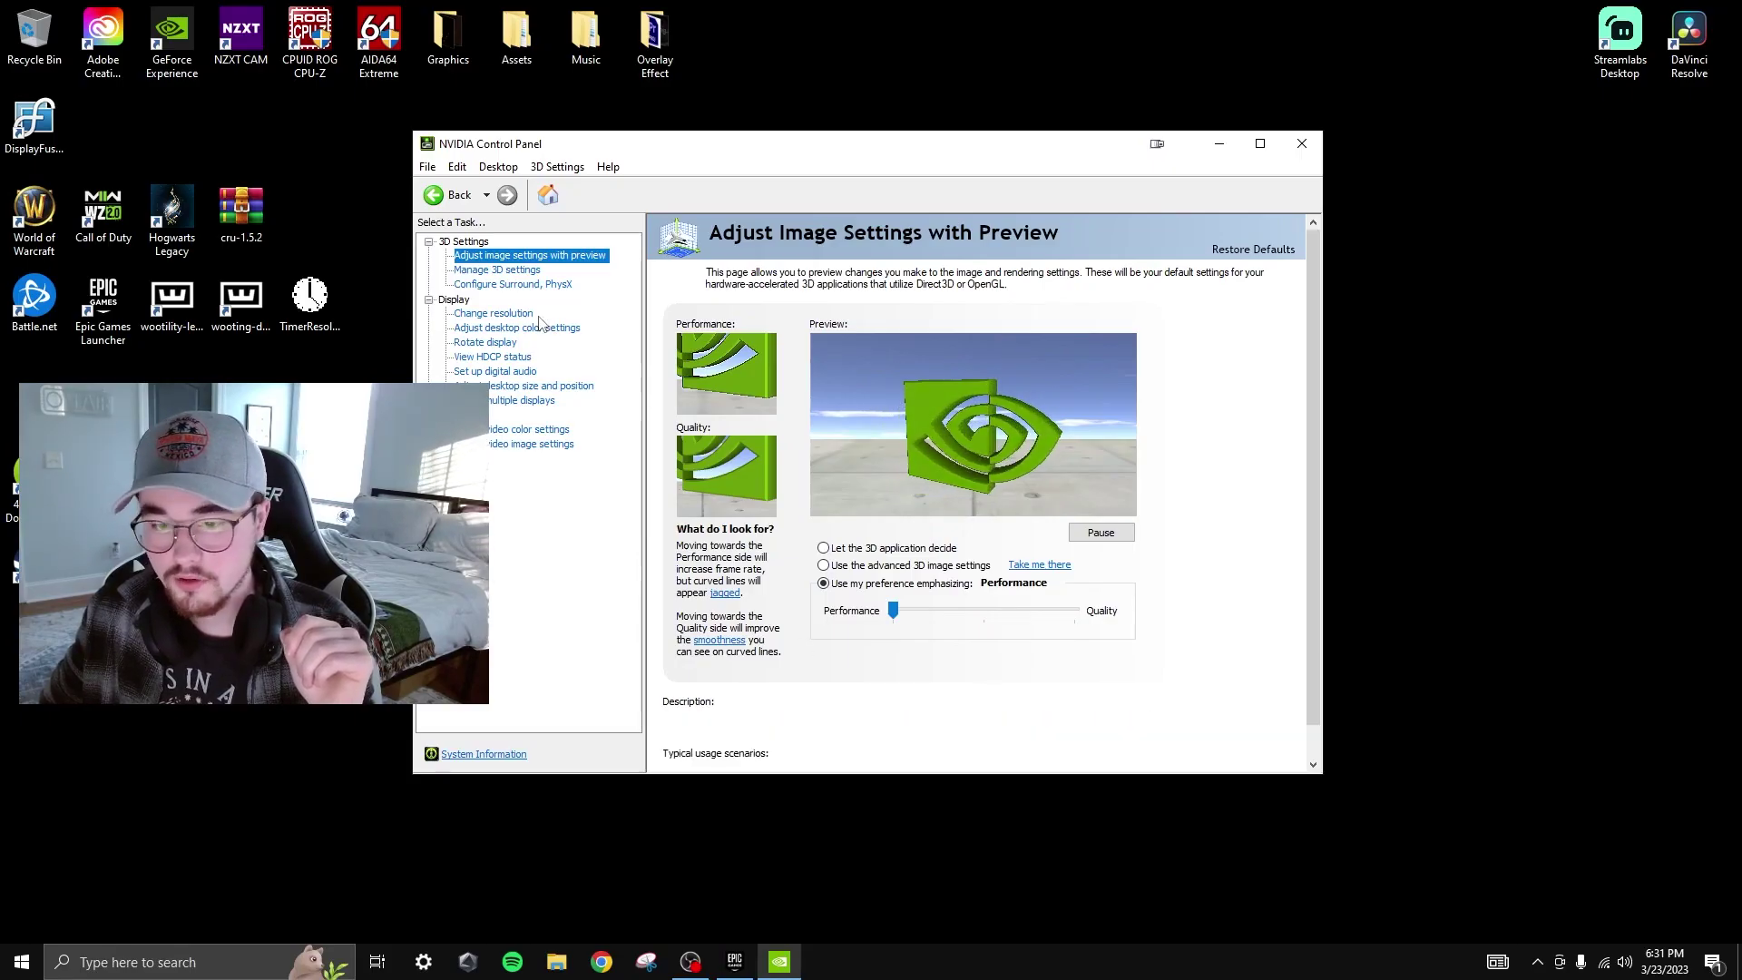
- Review Global 3D settings such as Low Latency Mode Ultra and power management, then close the panel
click(500, 271)
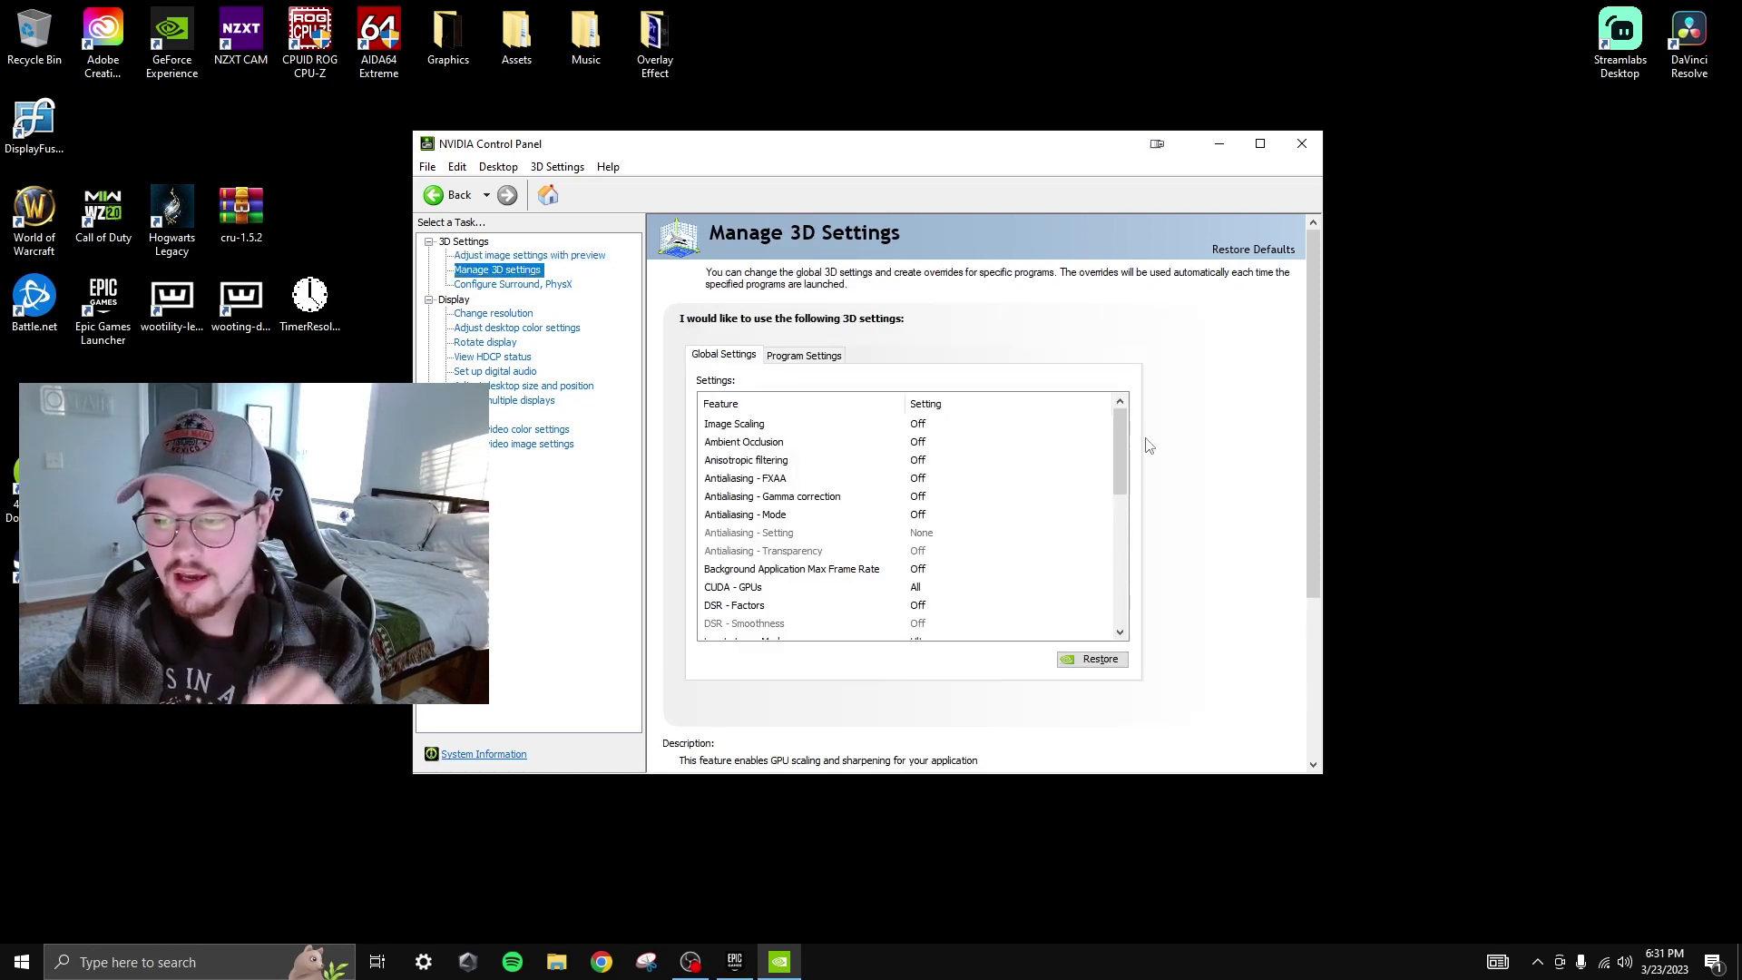
drag(1126, 434, 1126, 450)
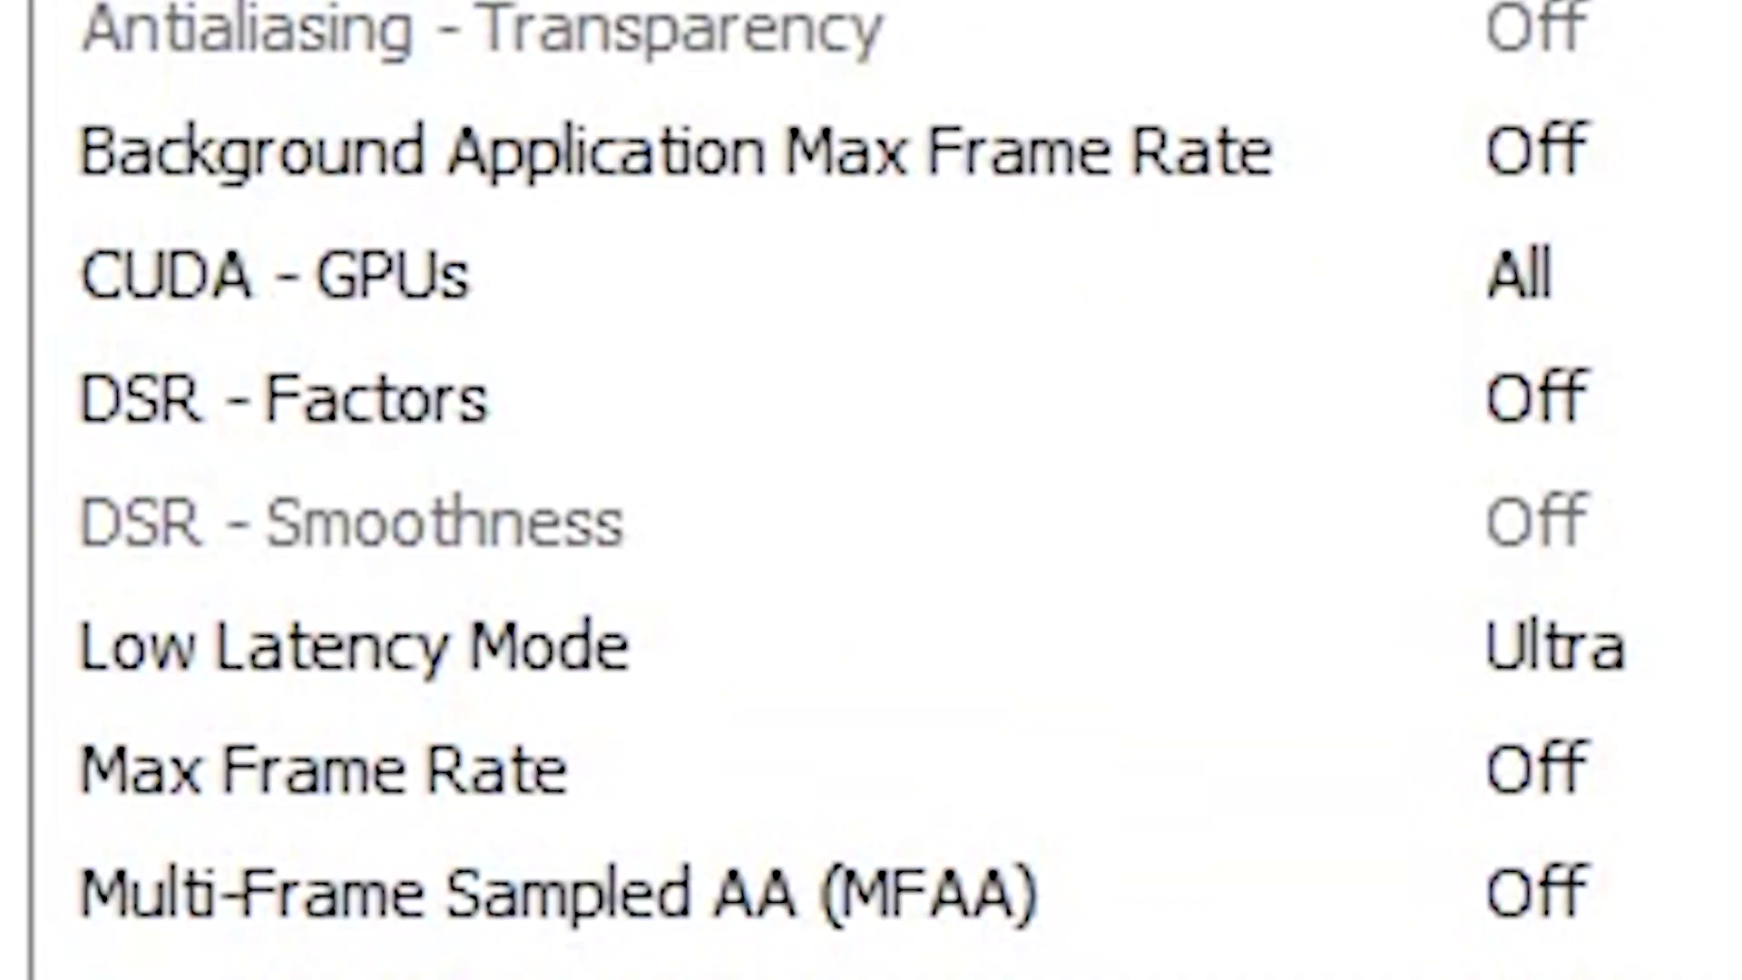
scroll(1130, 454, down, 1)
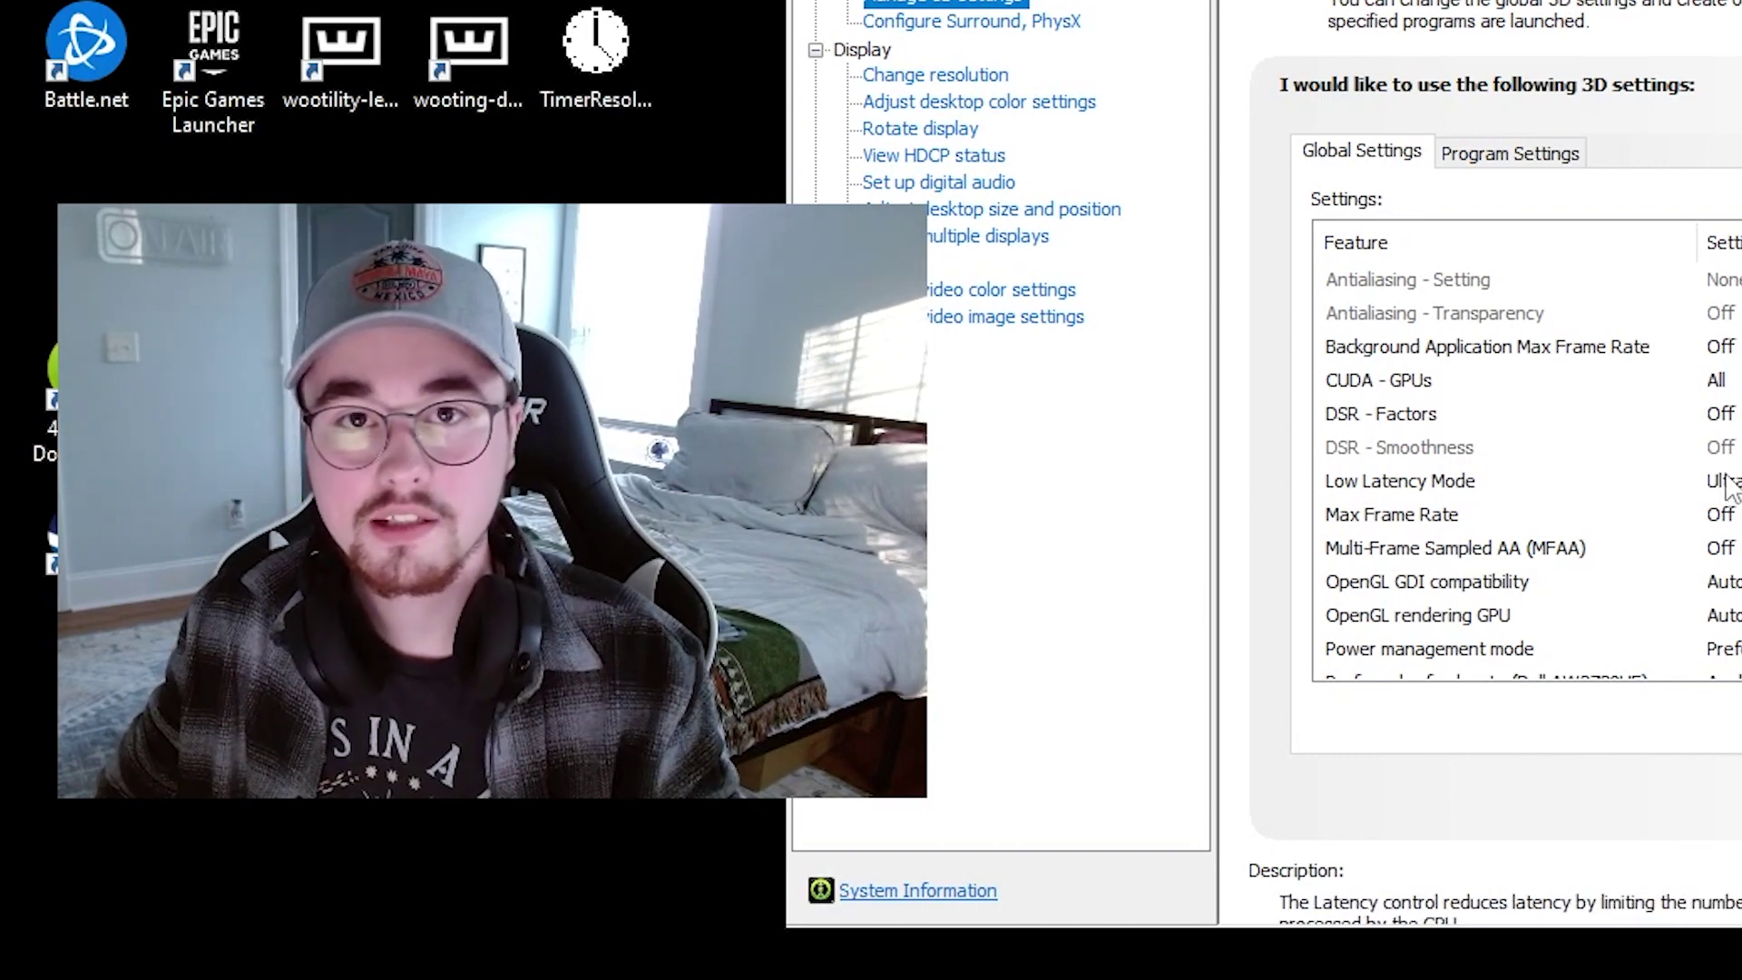
scroll(1738, 481, down, 1)
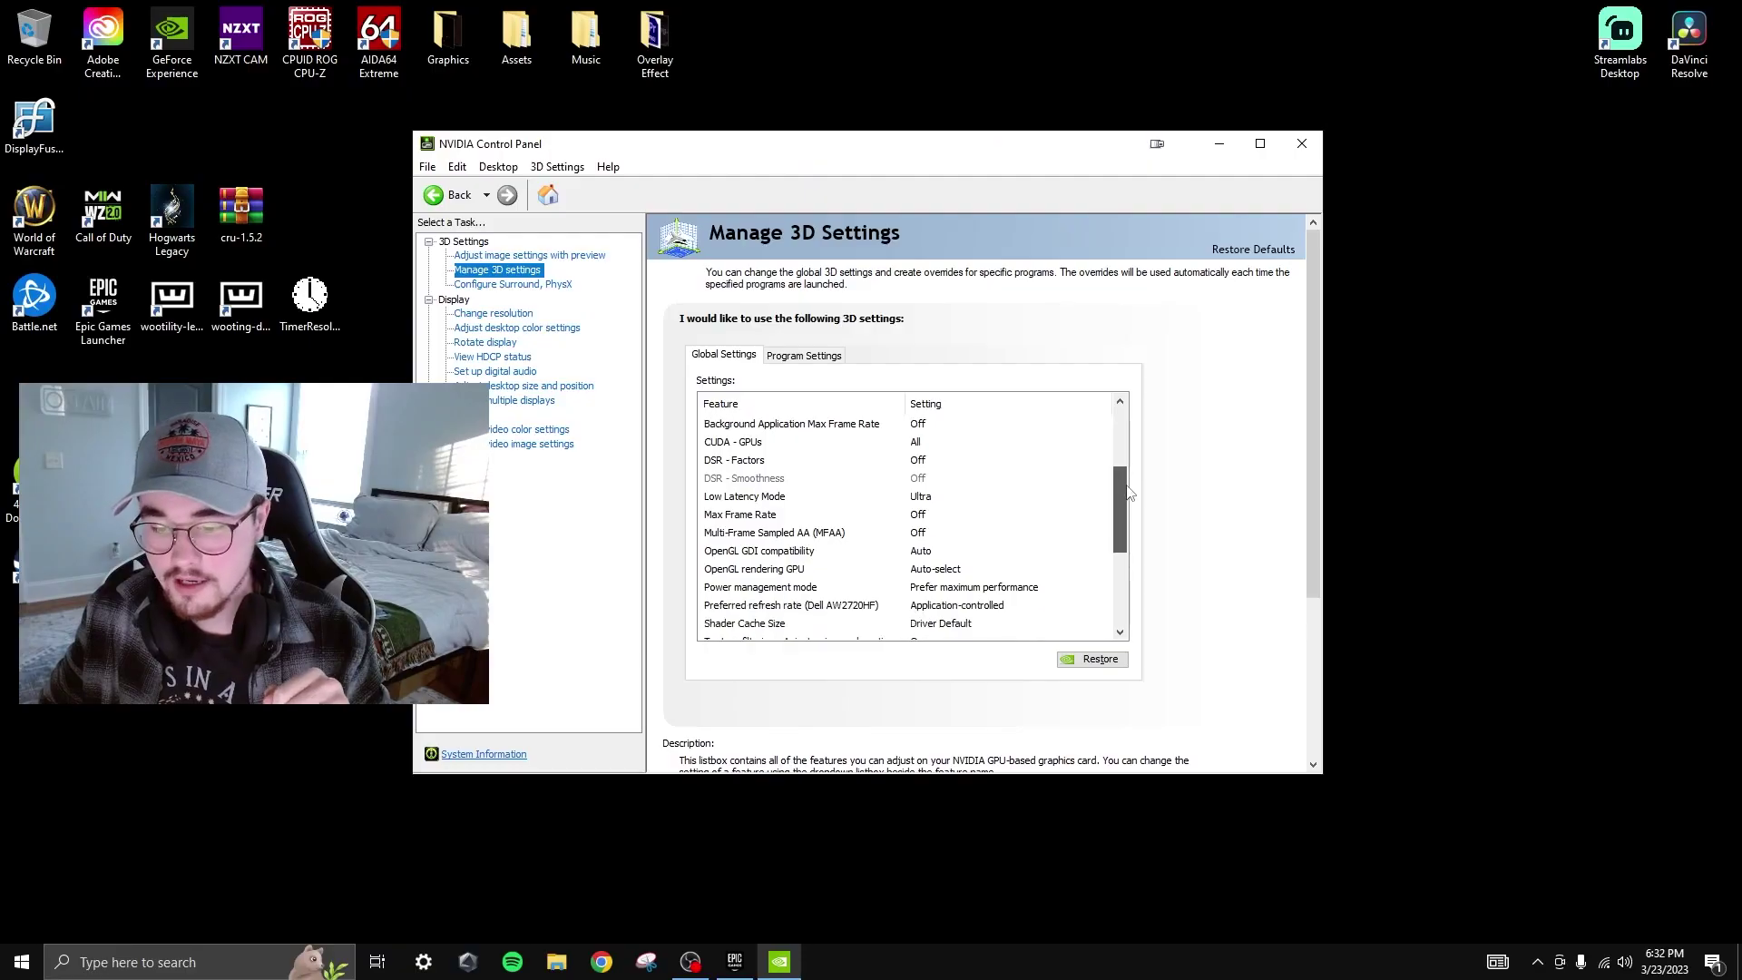
scroll(1129, 493, down, 2)
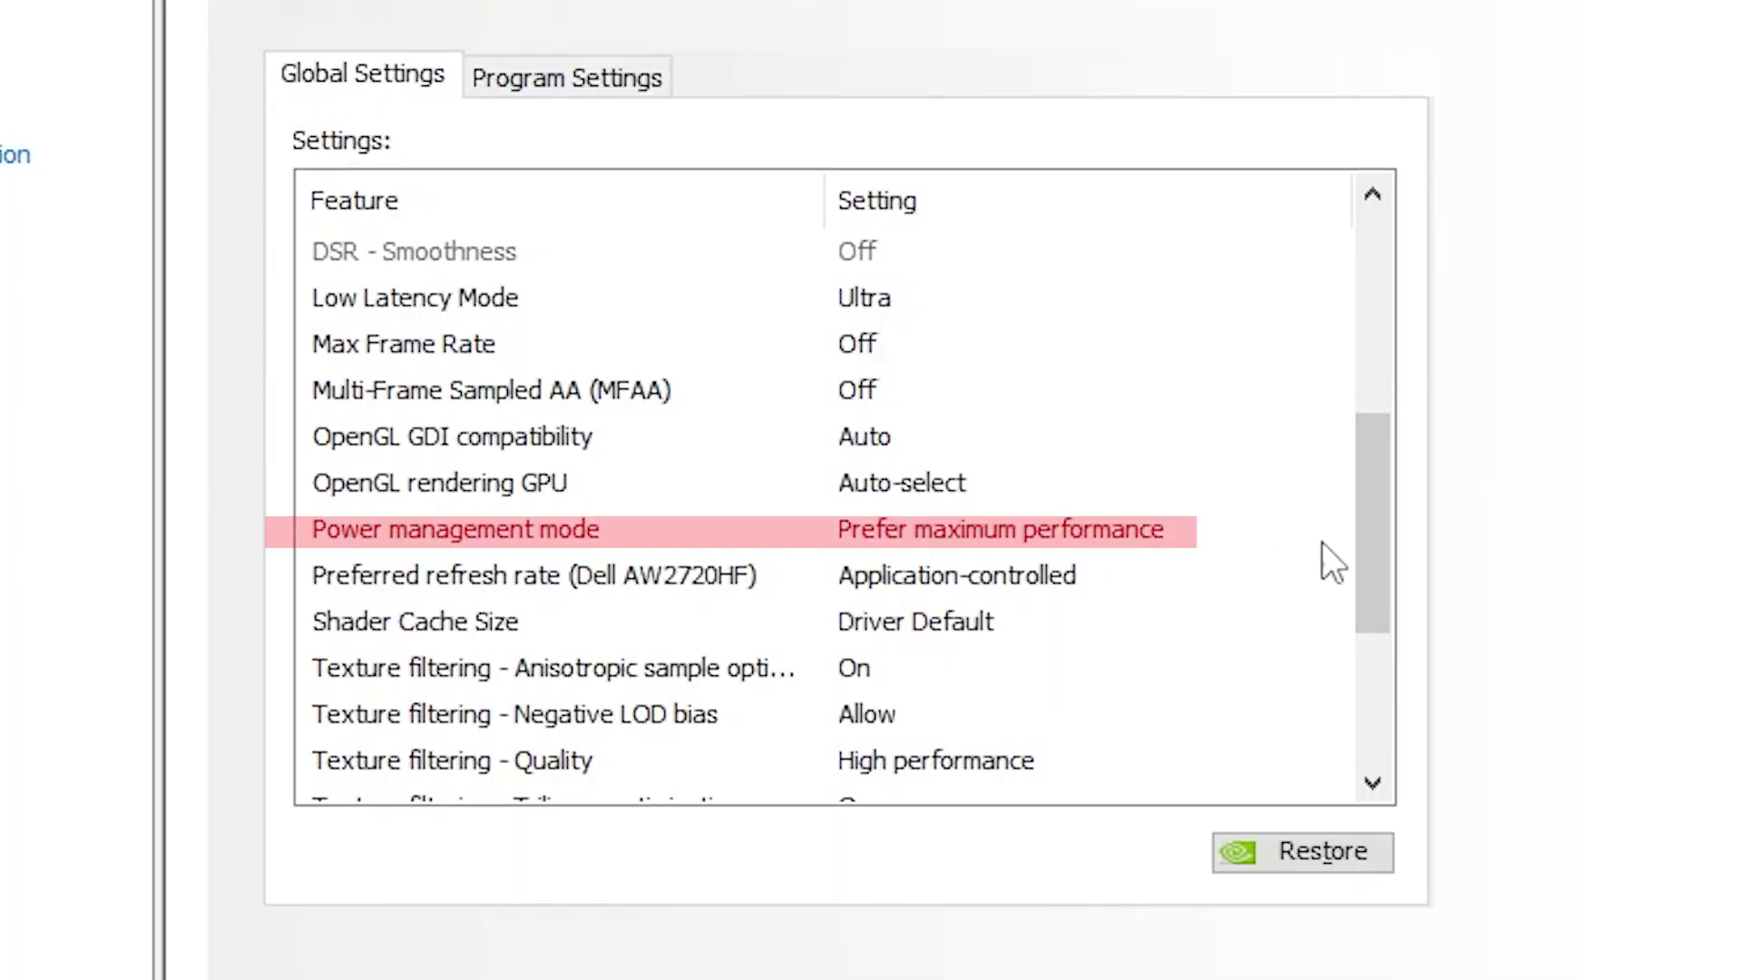
scroll(1320, 562, down, 2)
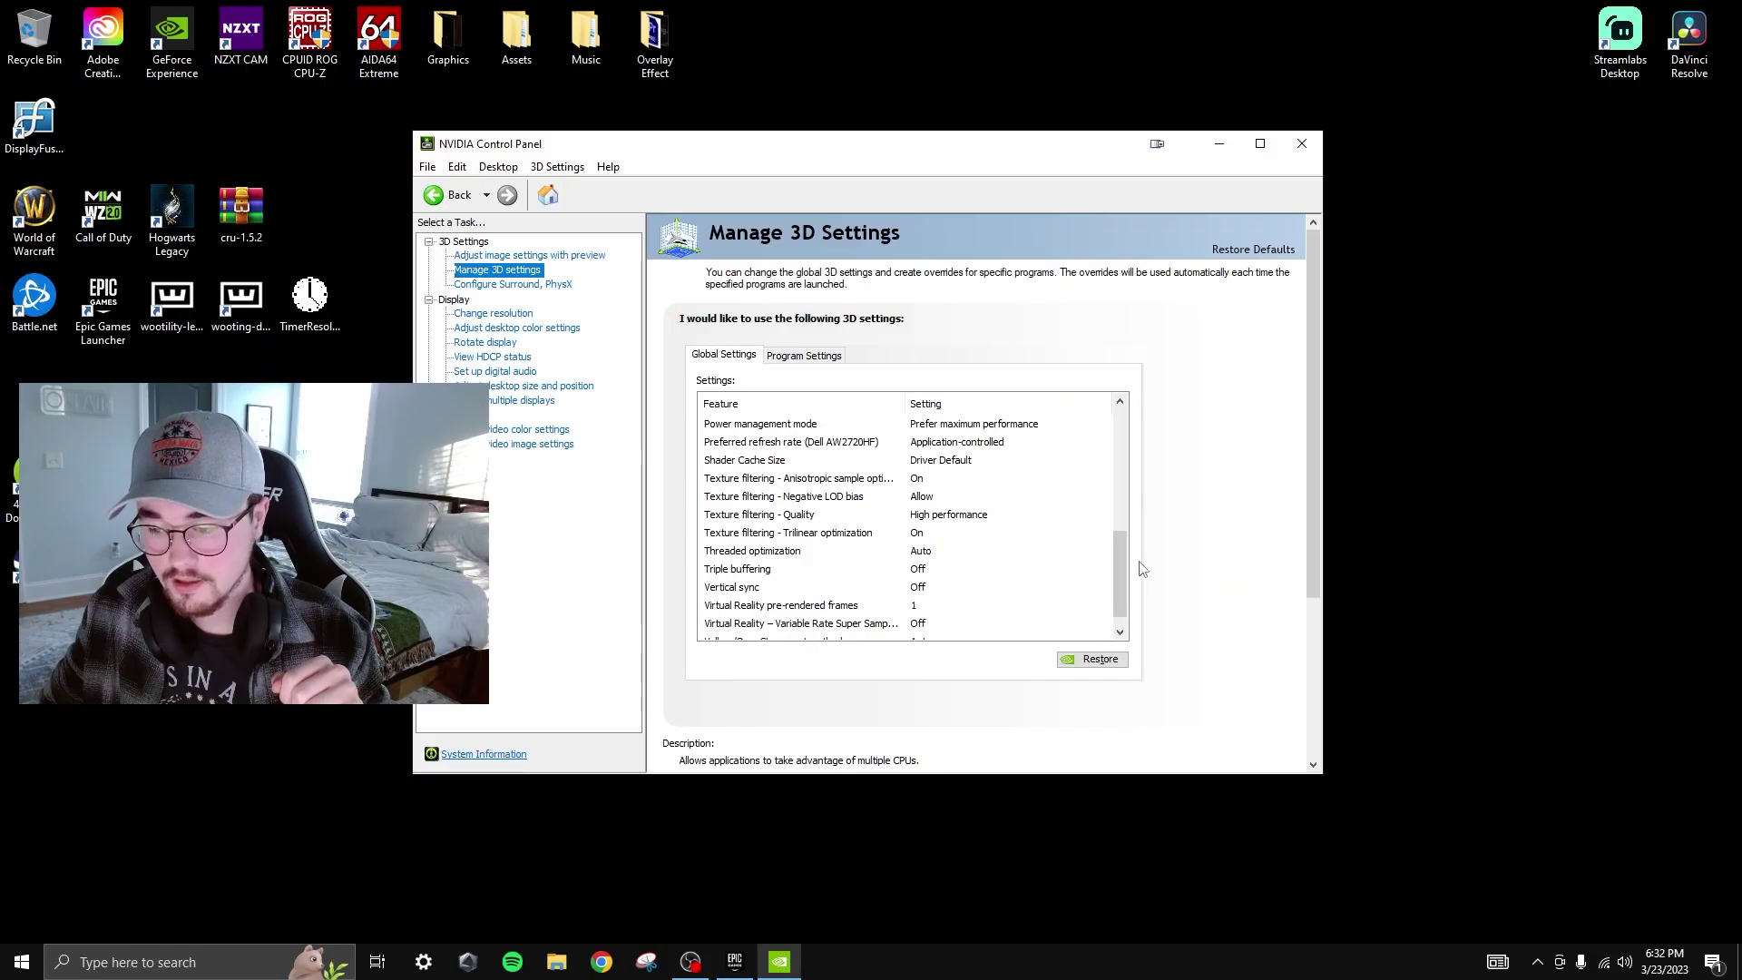
scroll(1131, 608, down, 1)
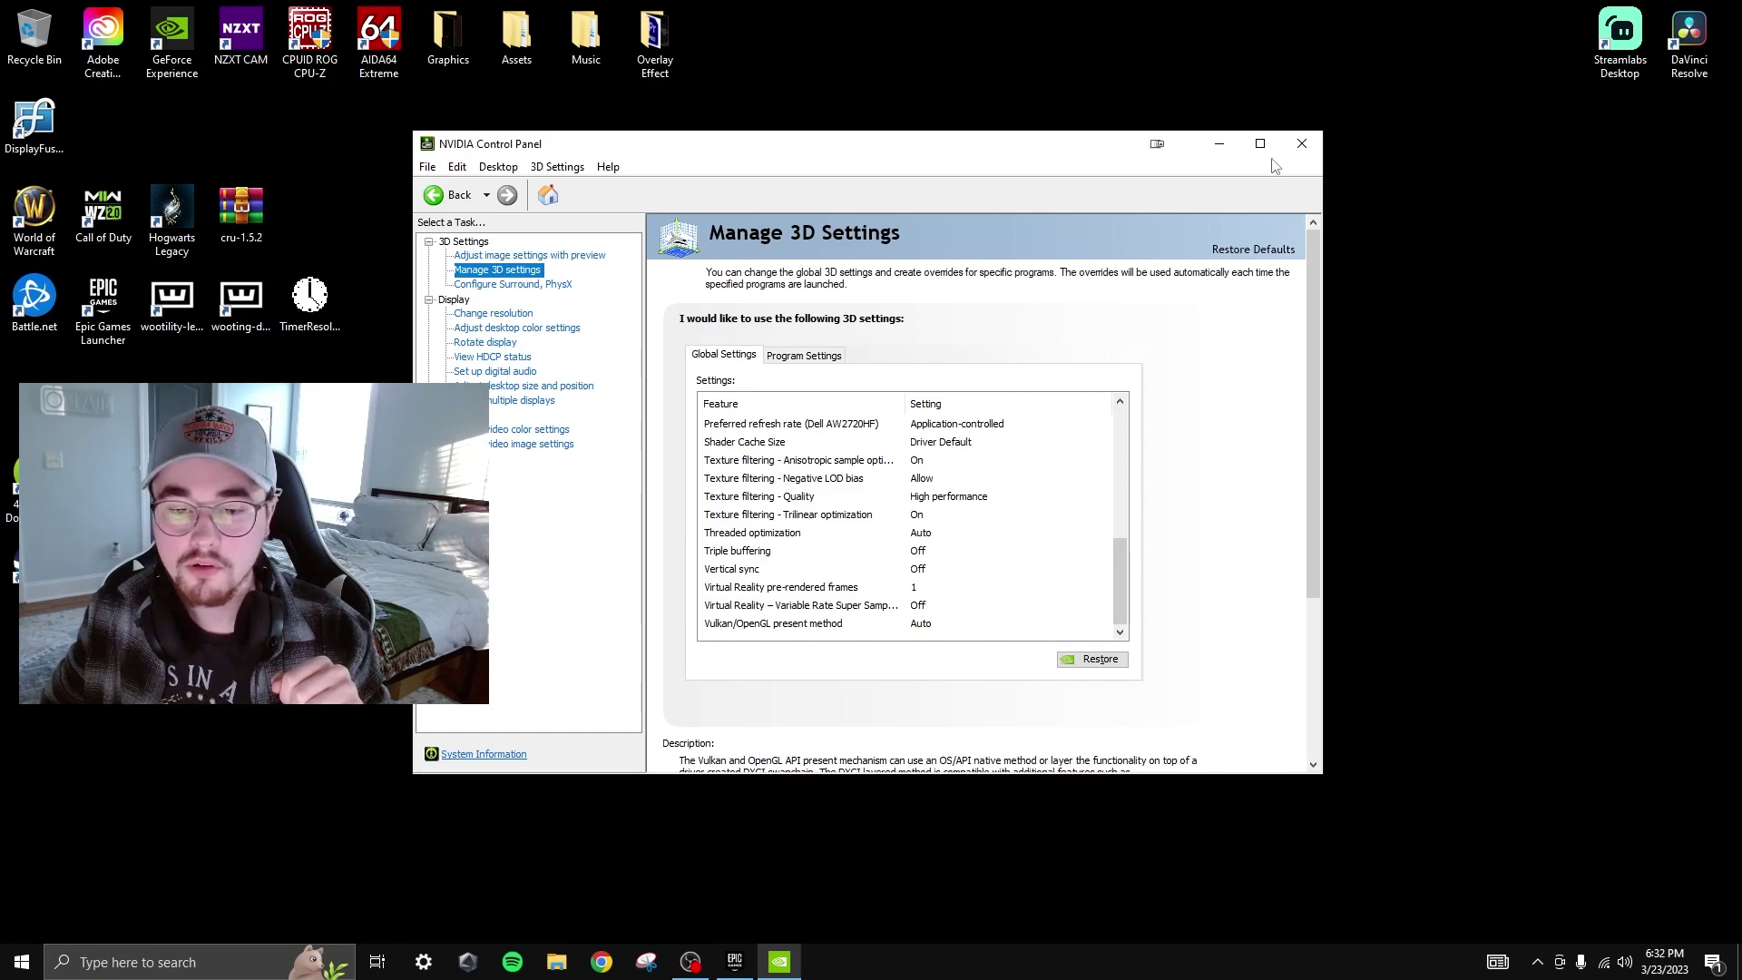
click(1303, 145)
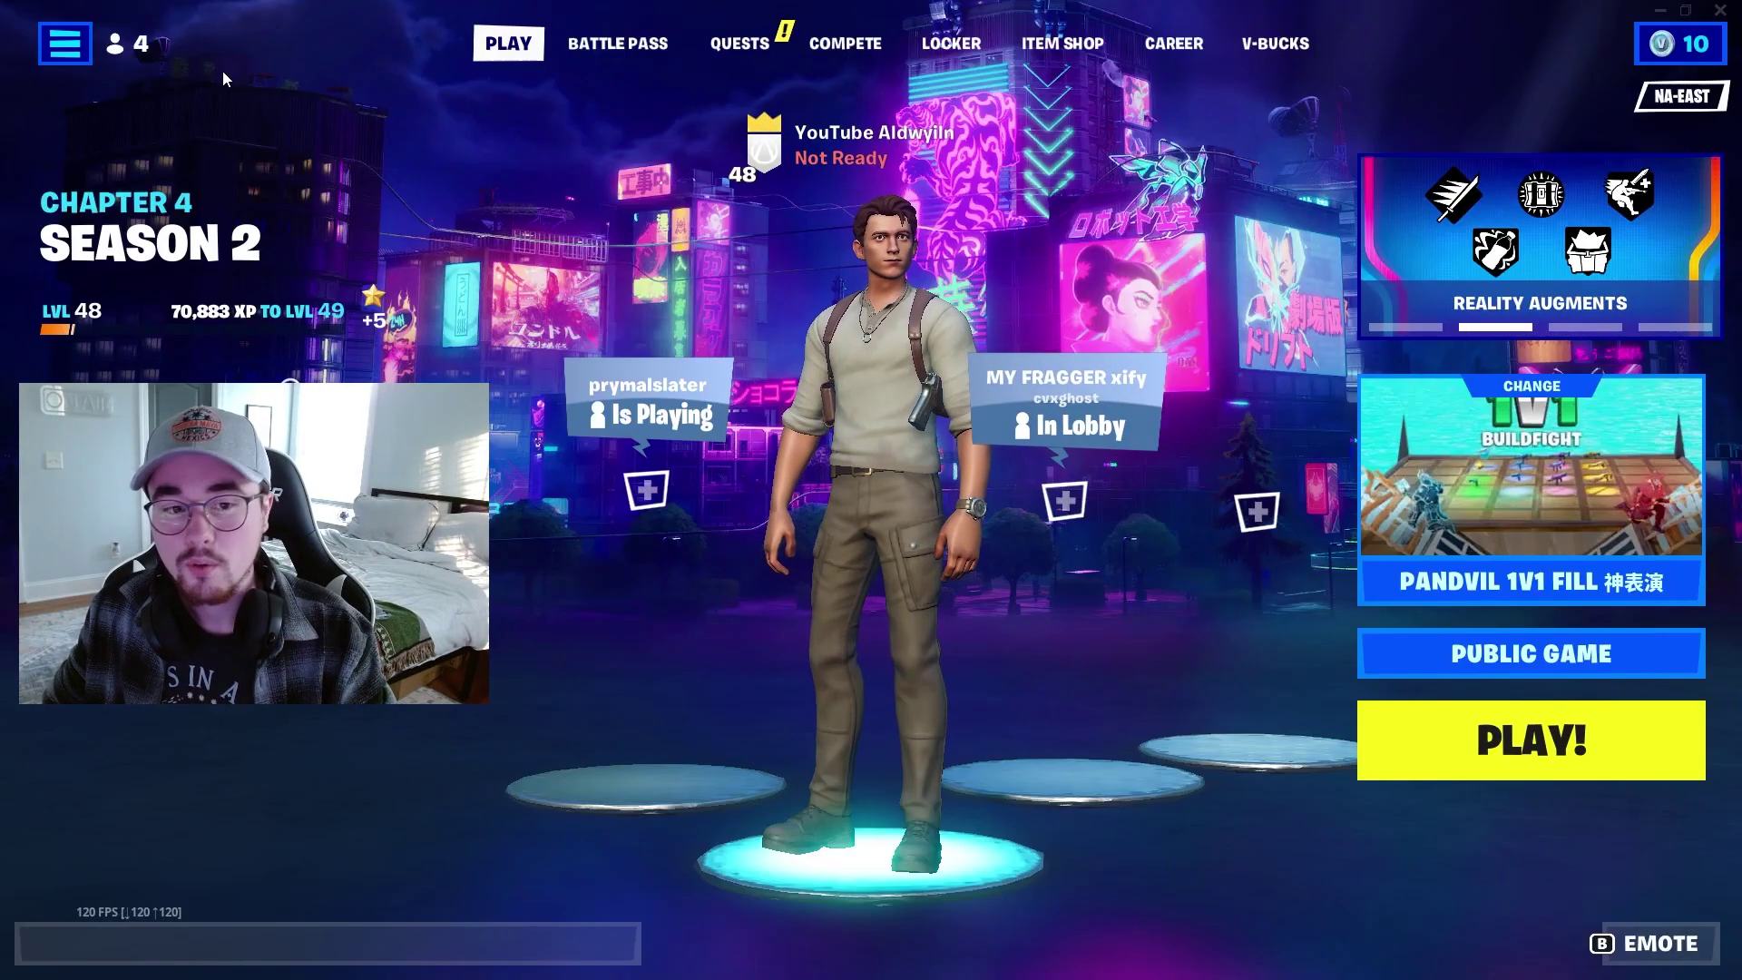
- Review Fortnite's Video settings to confirm Performance mode, Low textures and Medium view distance, then return to the lobby
click(115, 43)
click(47, 824)
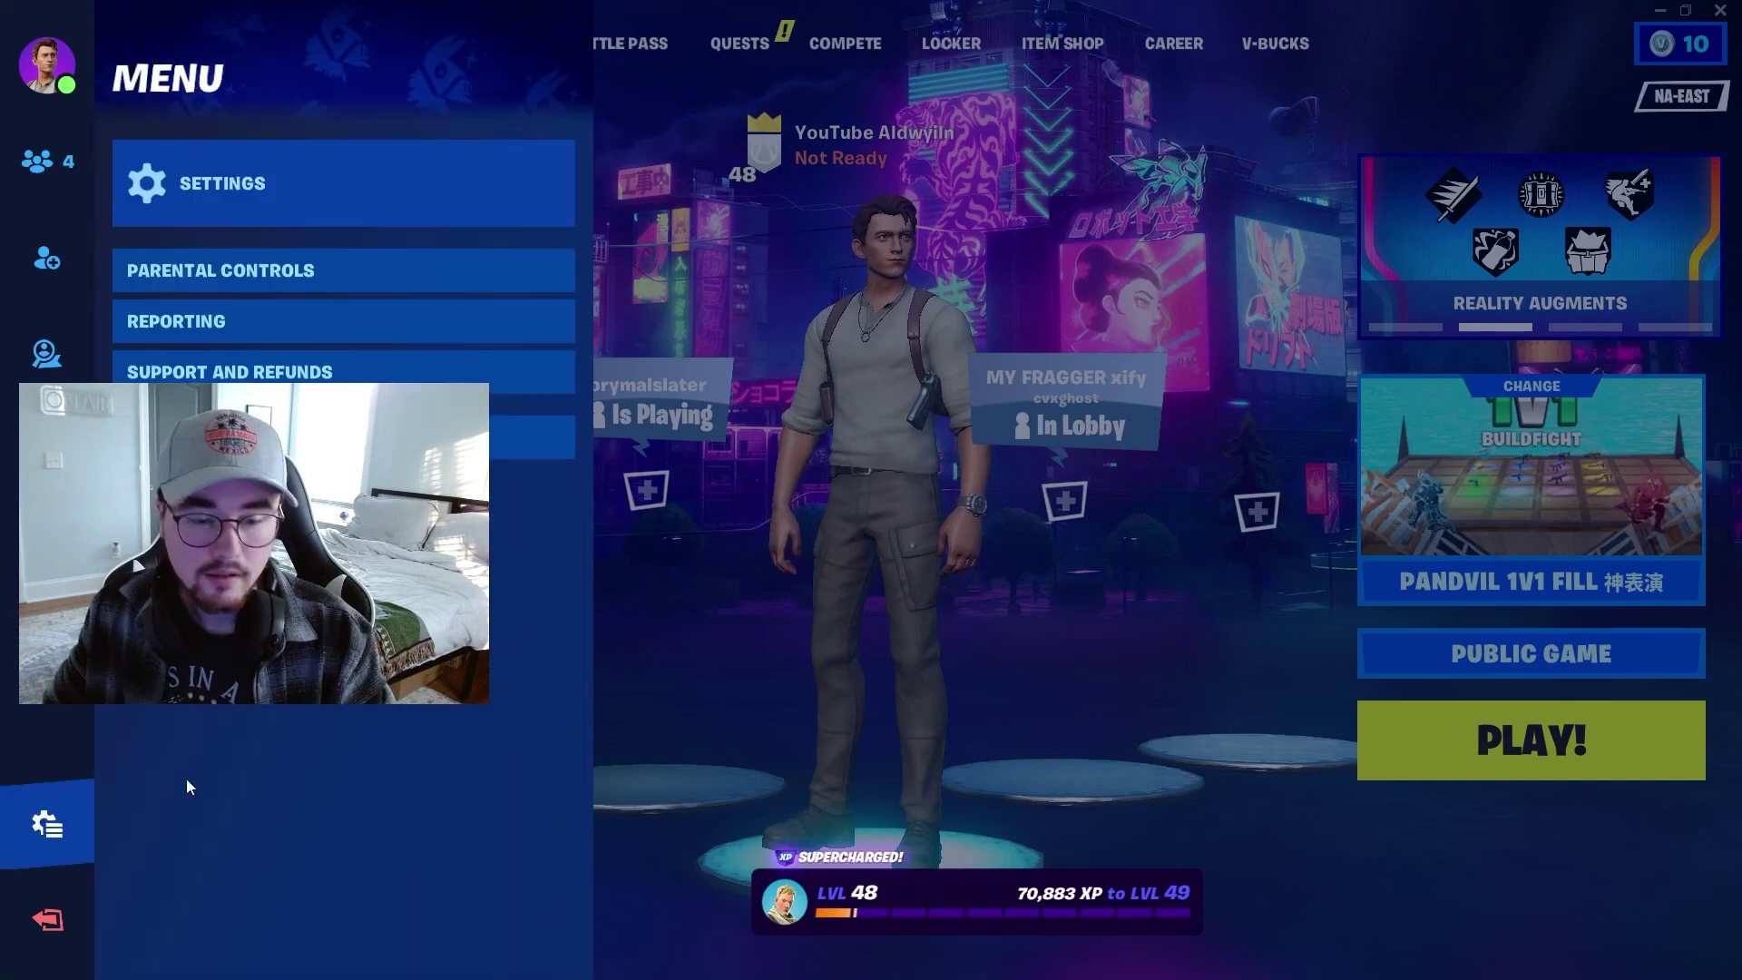
click(358, 168)
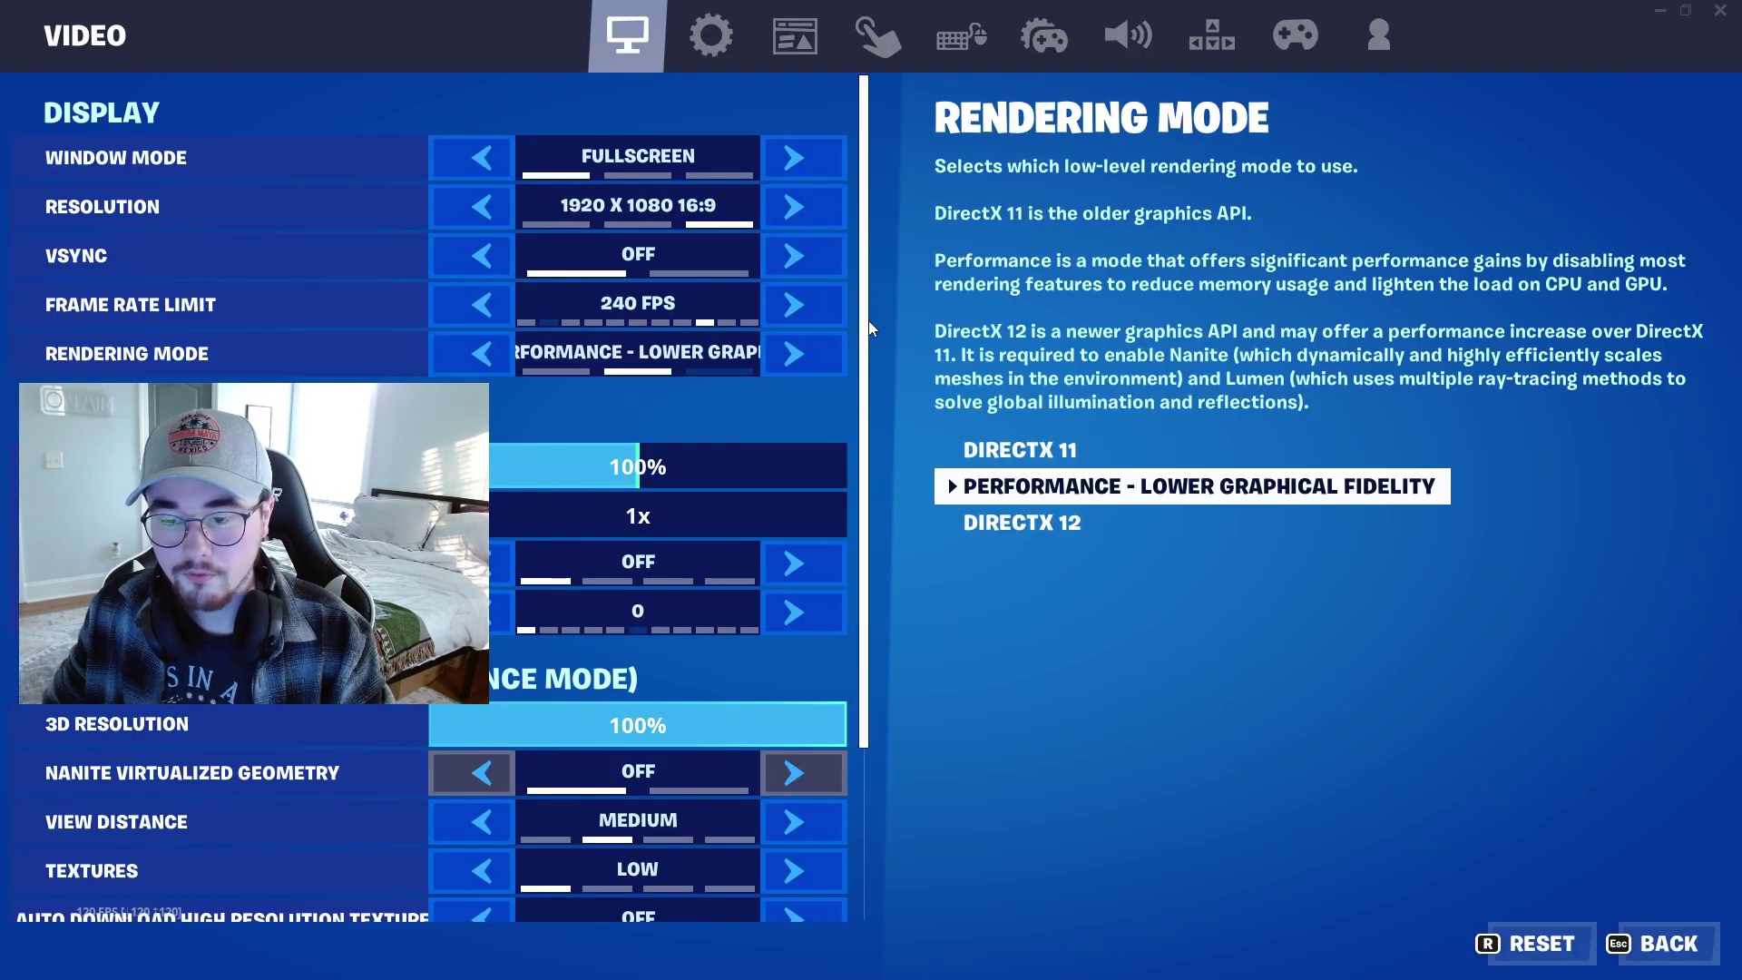
drag(868, 313, 869, 536)
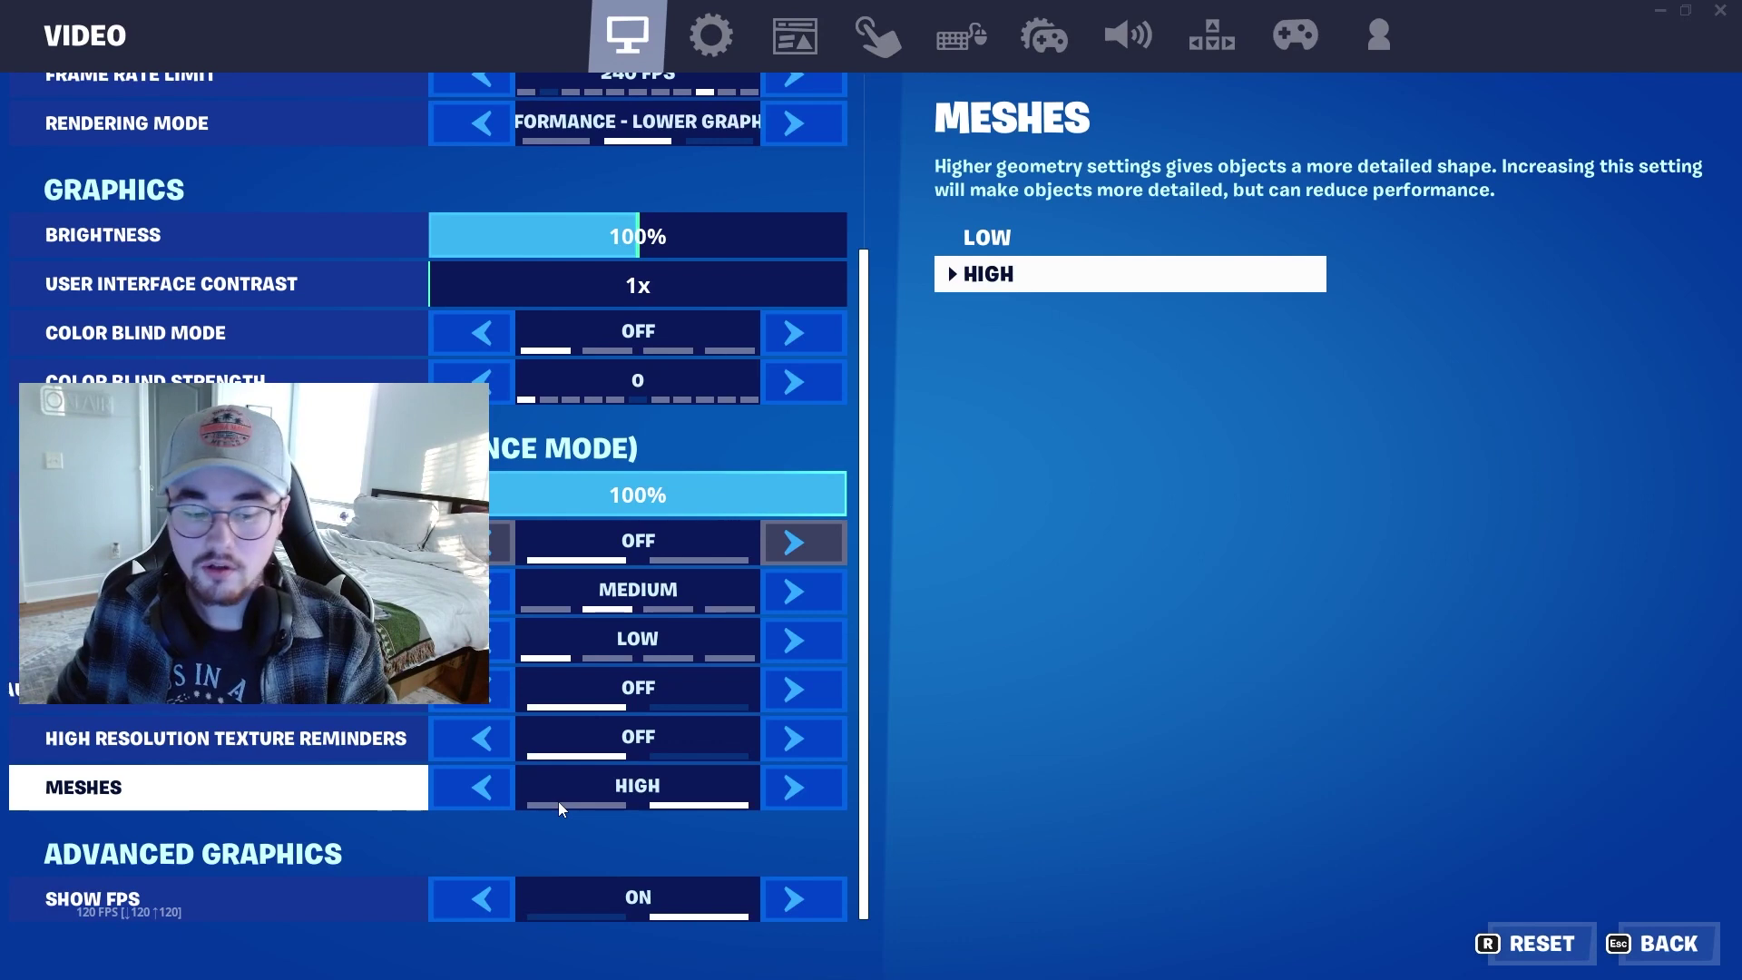
key(Escape)
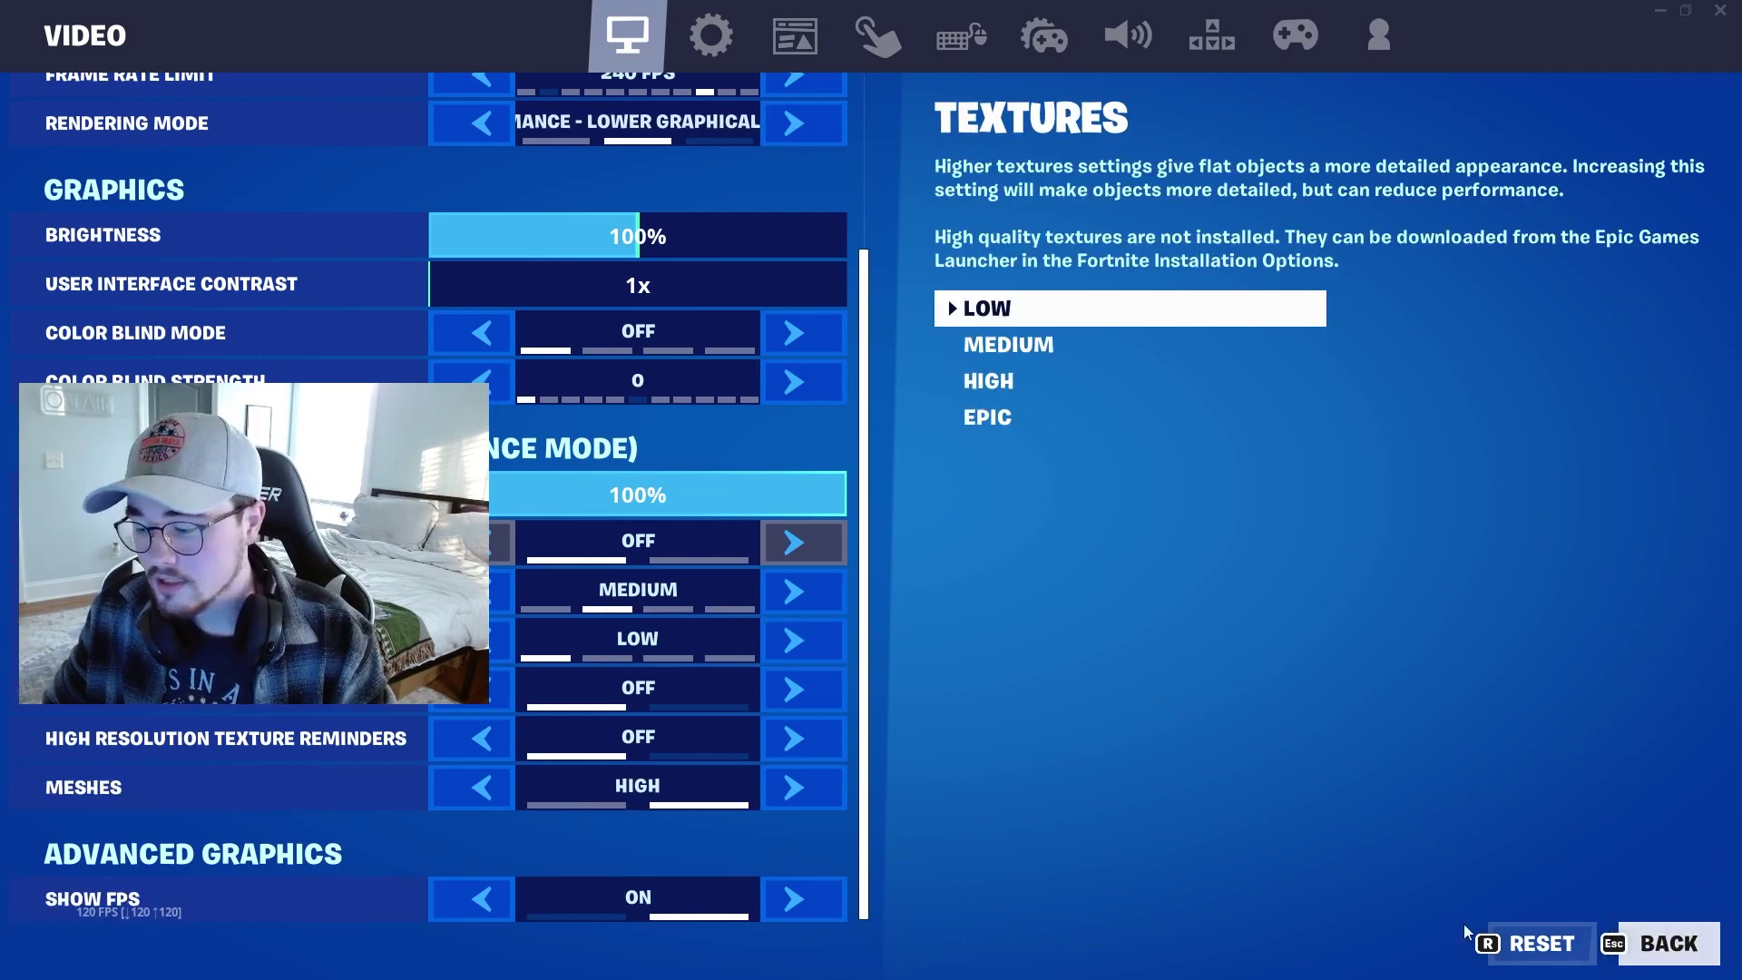